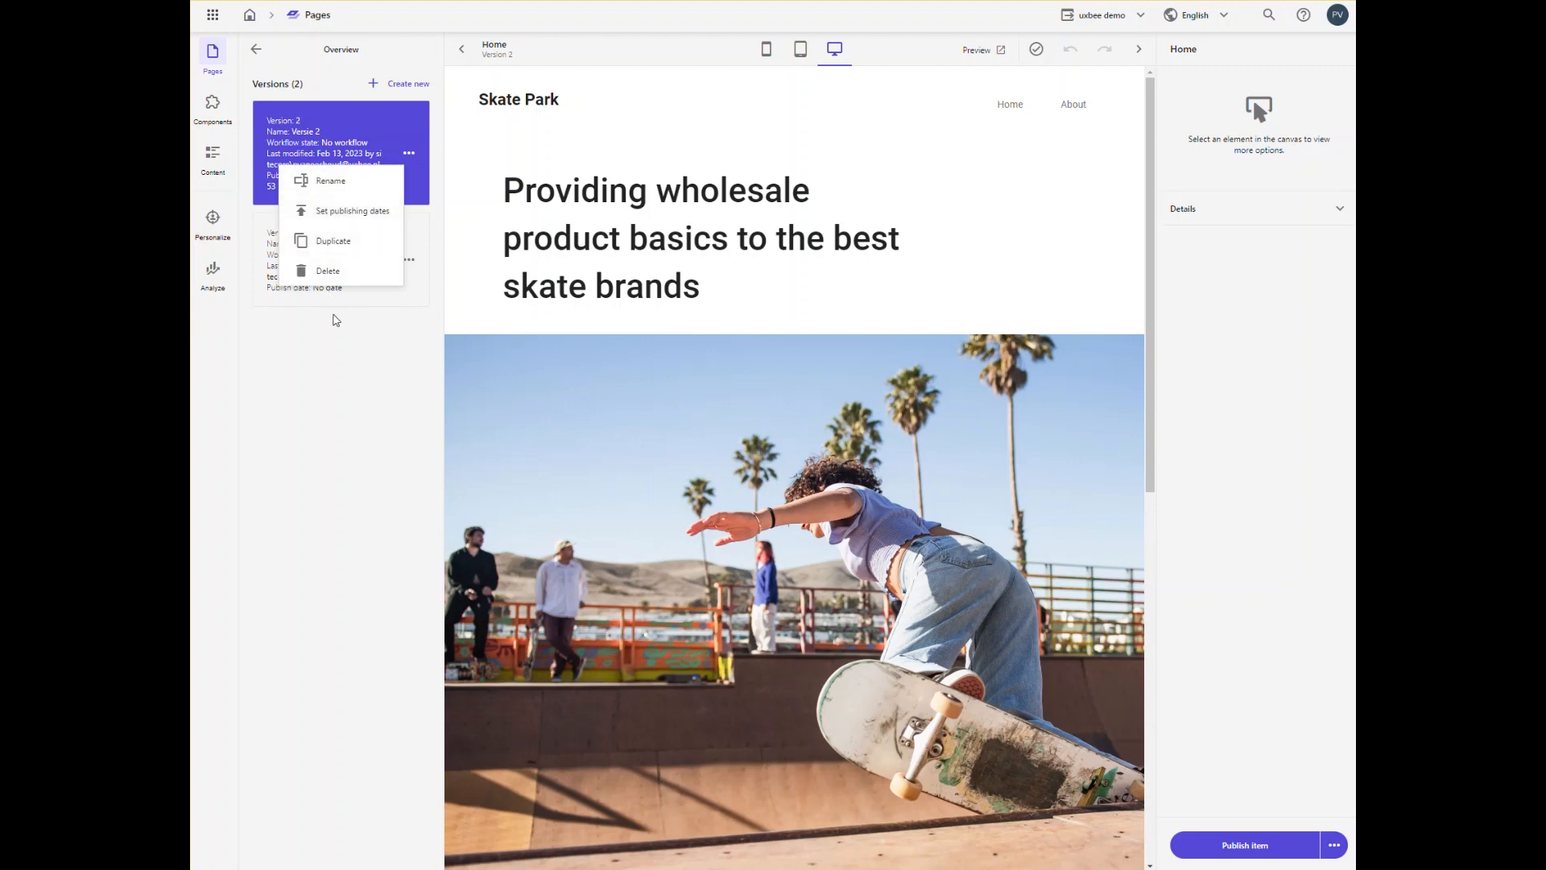
# Step: Leave the versions overview and look through the available components and the Home page's content fields
pyautogui.click(334, 319)
pyautogui.click(257, 53)
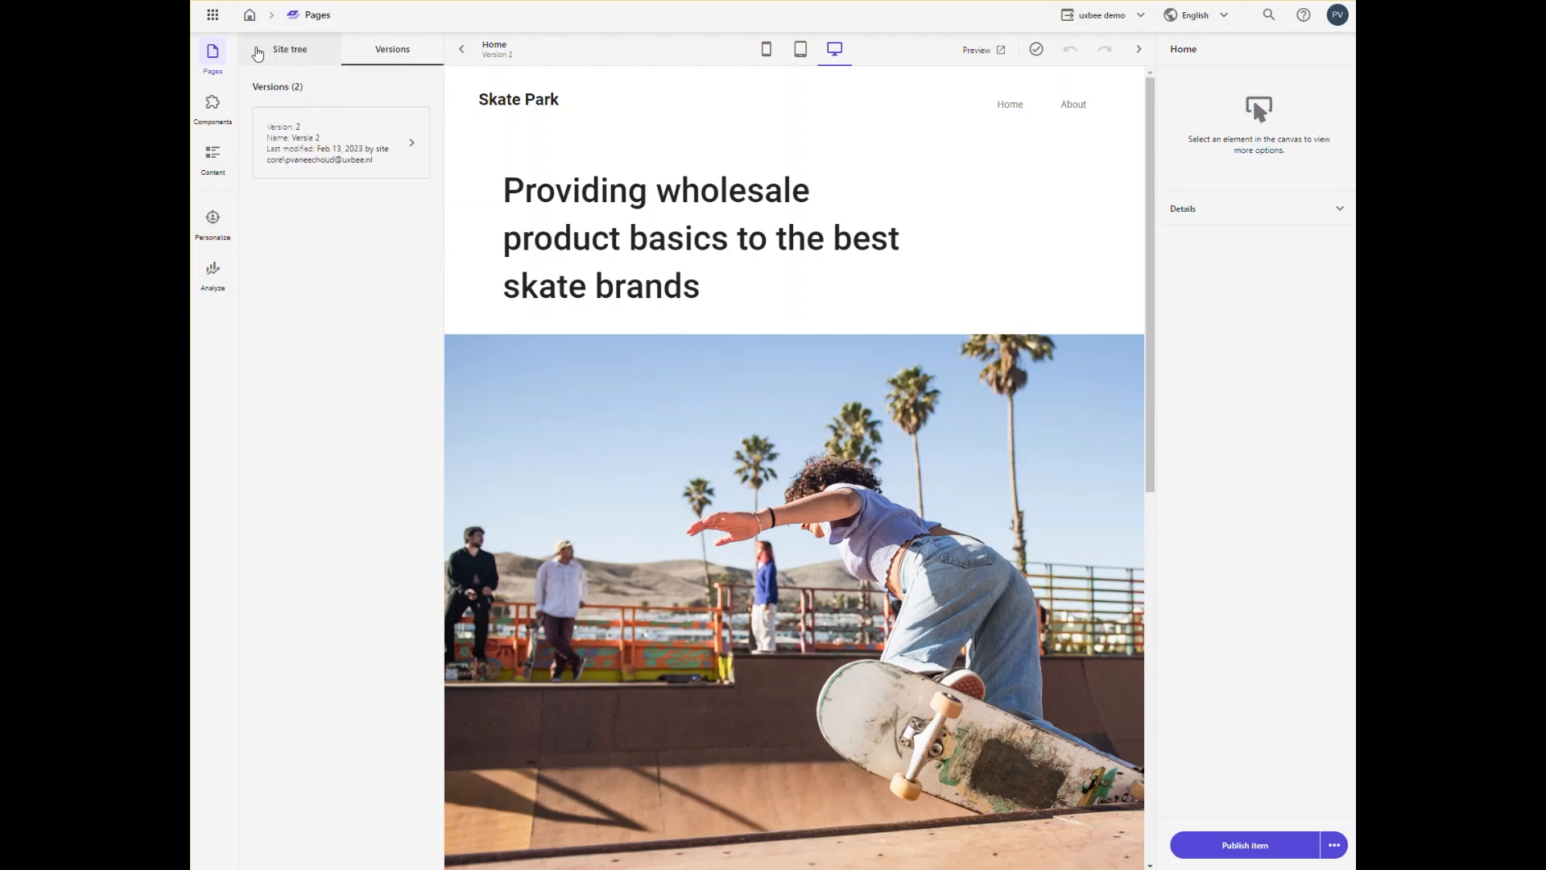
pyautogui.click(212, 121)
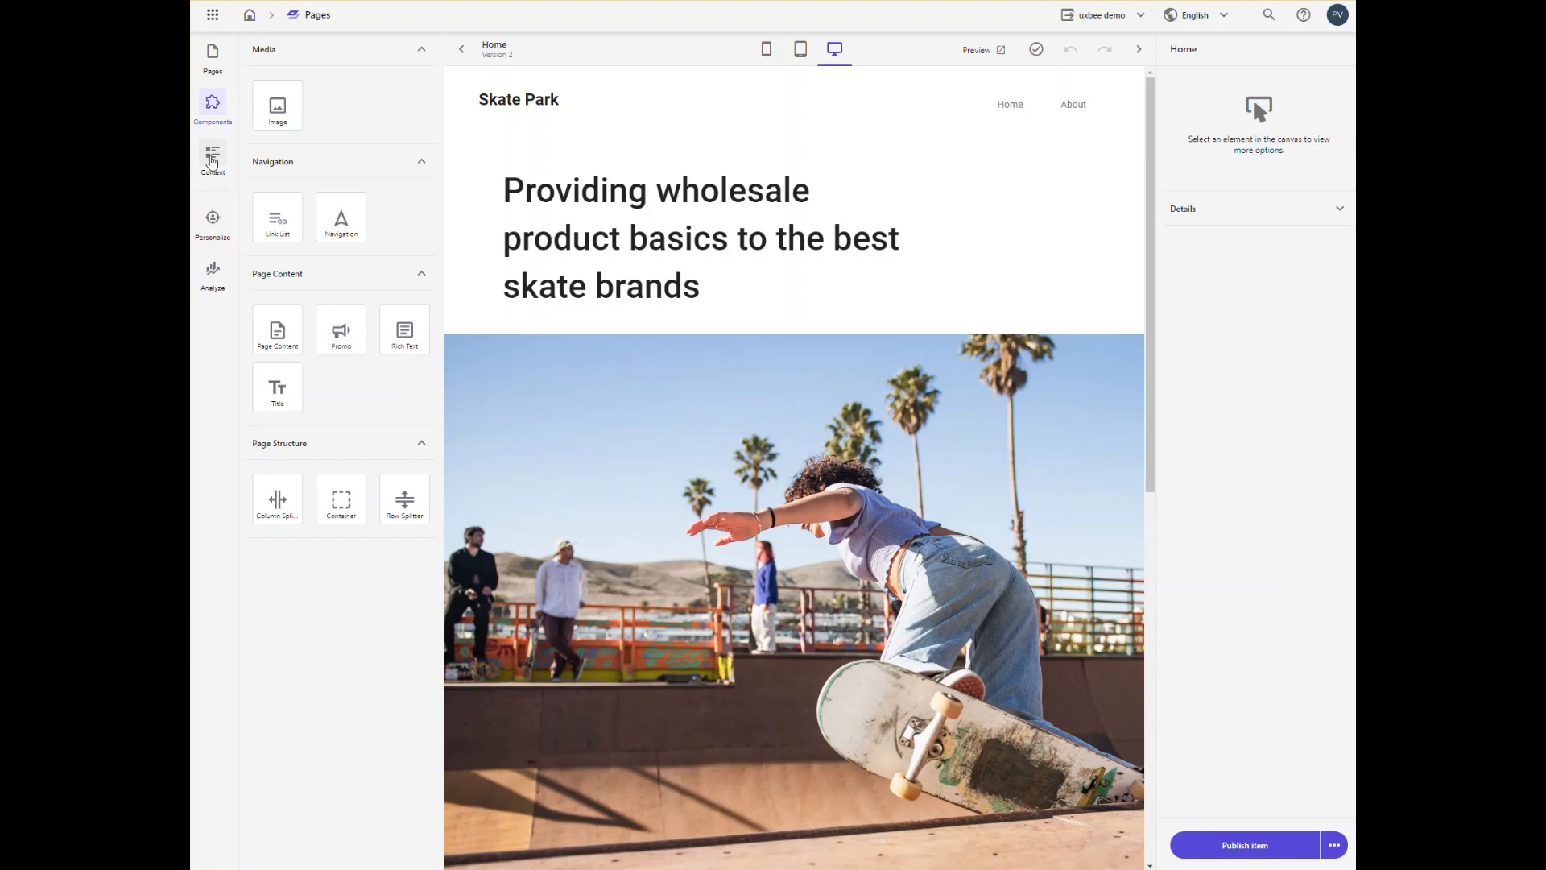
pyautogui.click(212, 158)
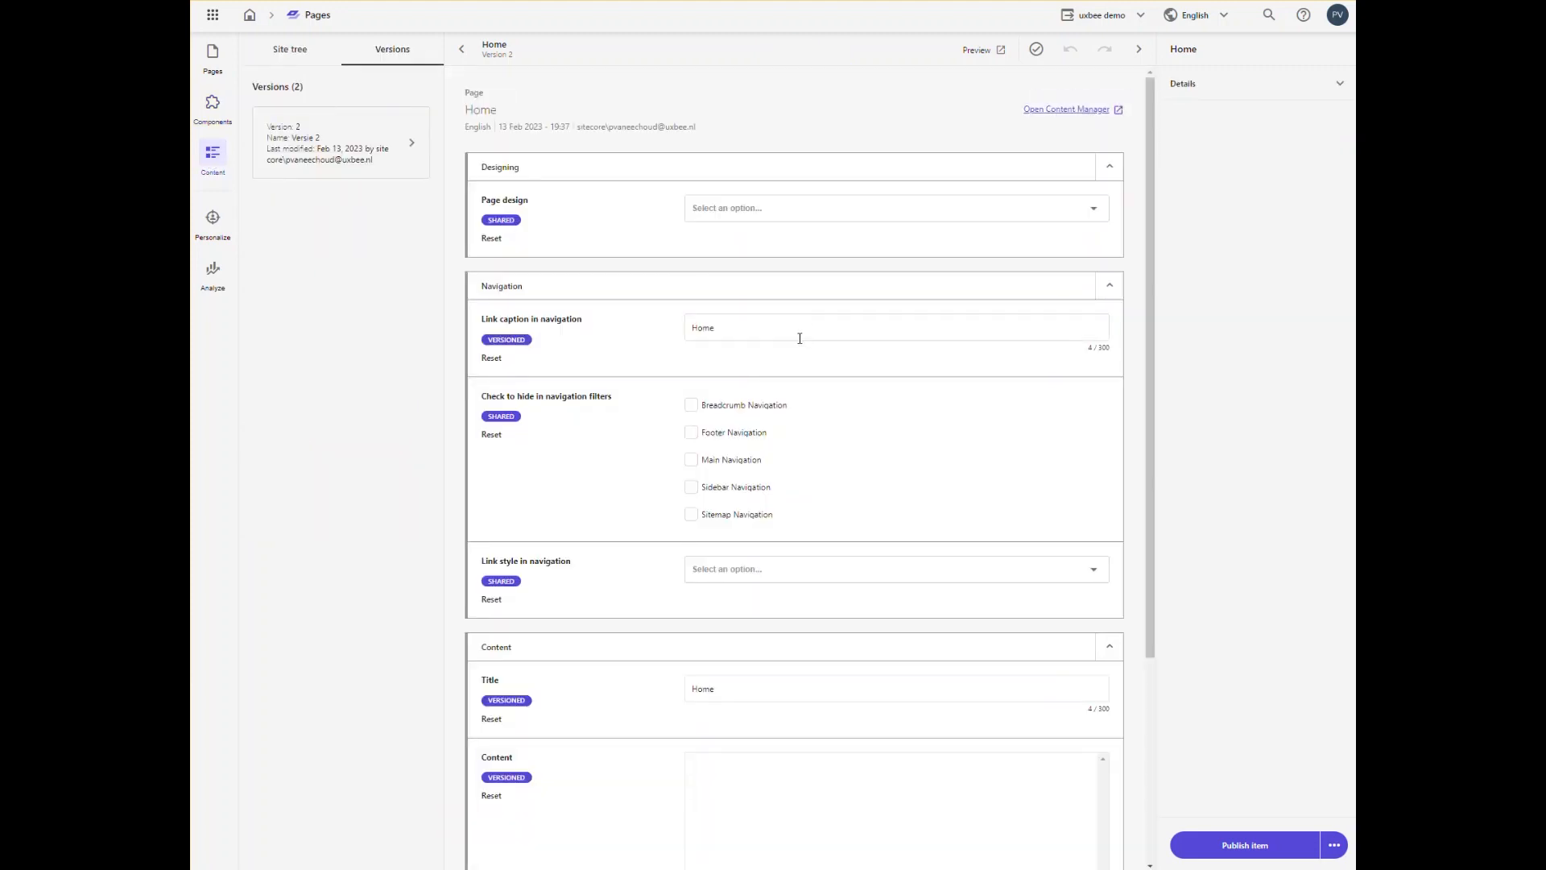
pyautogui.scroll(-2, 806, 379)
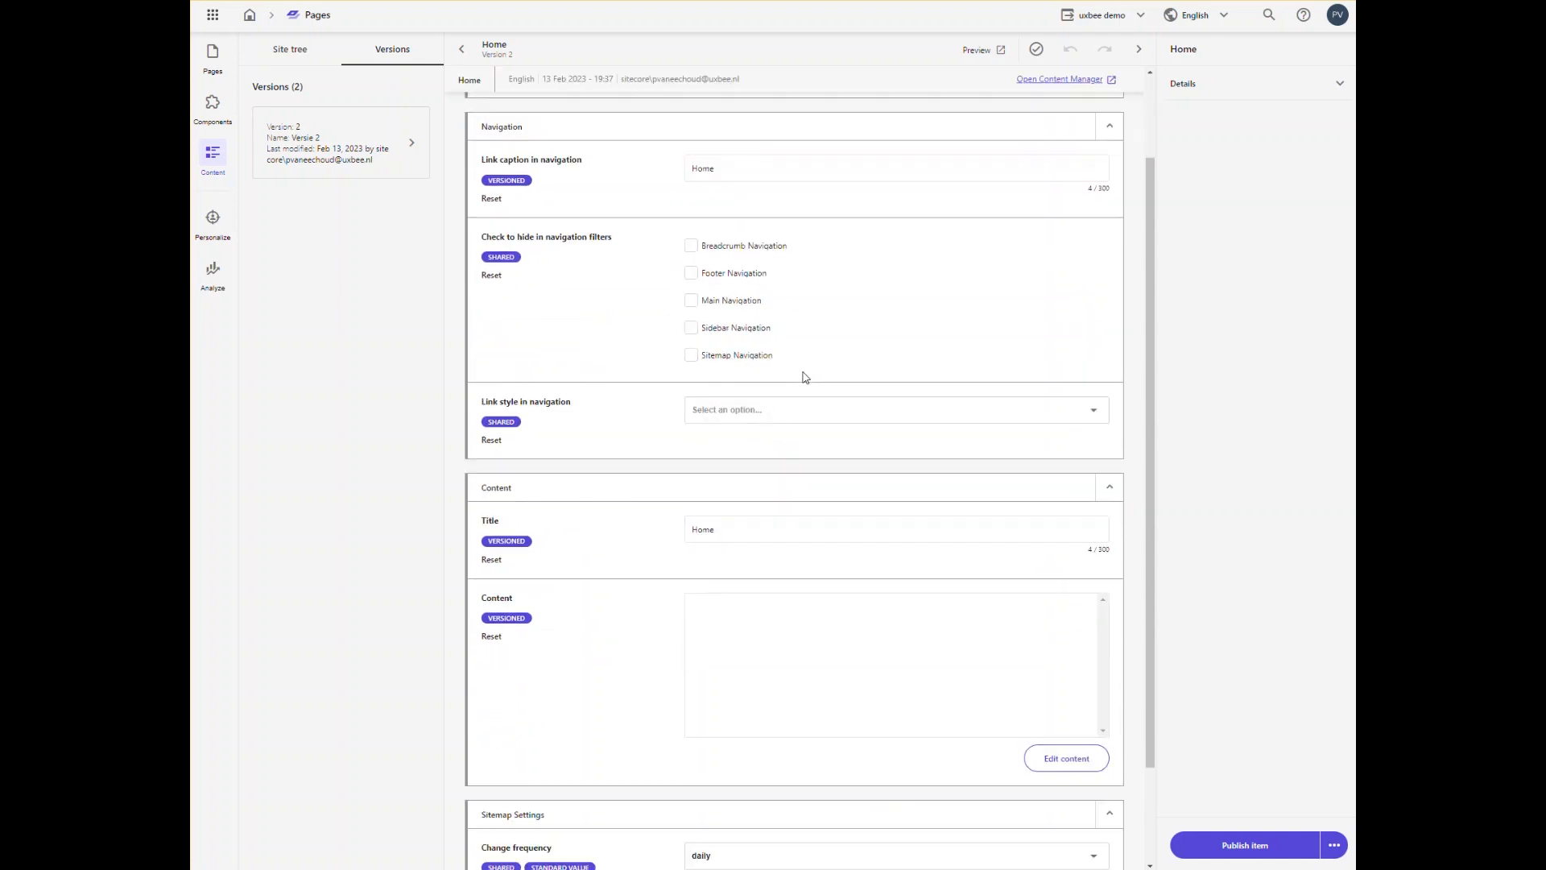
pyautogui.scroll(-2, 805, 377)
pyautogui.scroll(4, 805, 377)
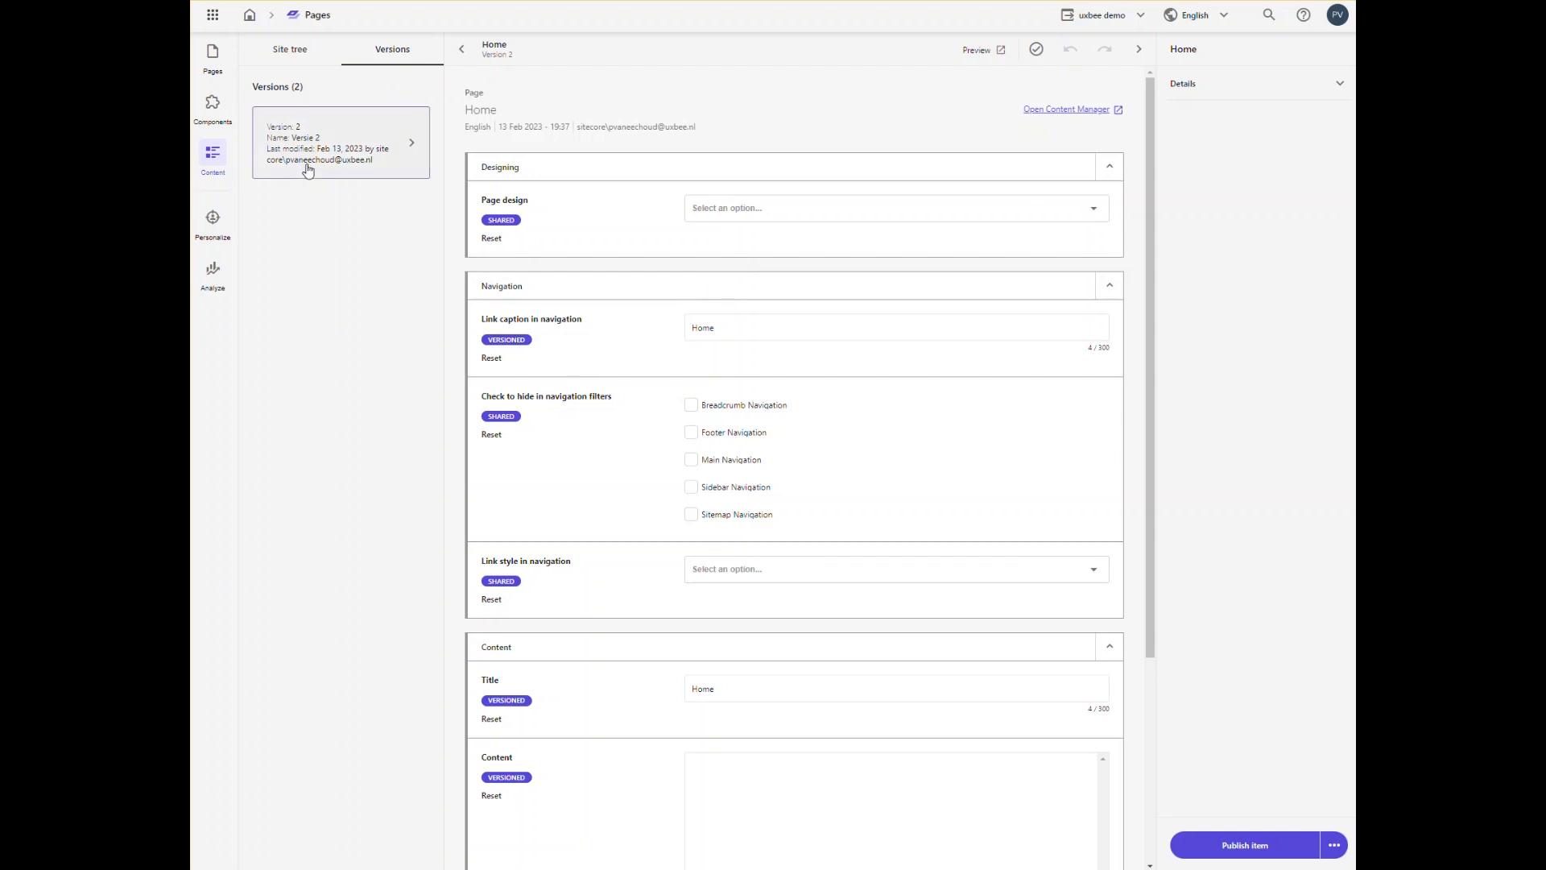
# Step: Look at the personalization area and examine the Home page's page insights in the analytics
pyautogui.click(210, 216)
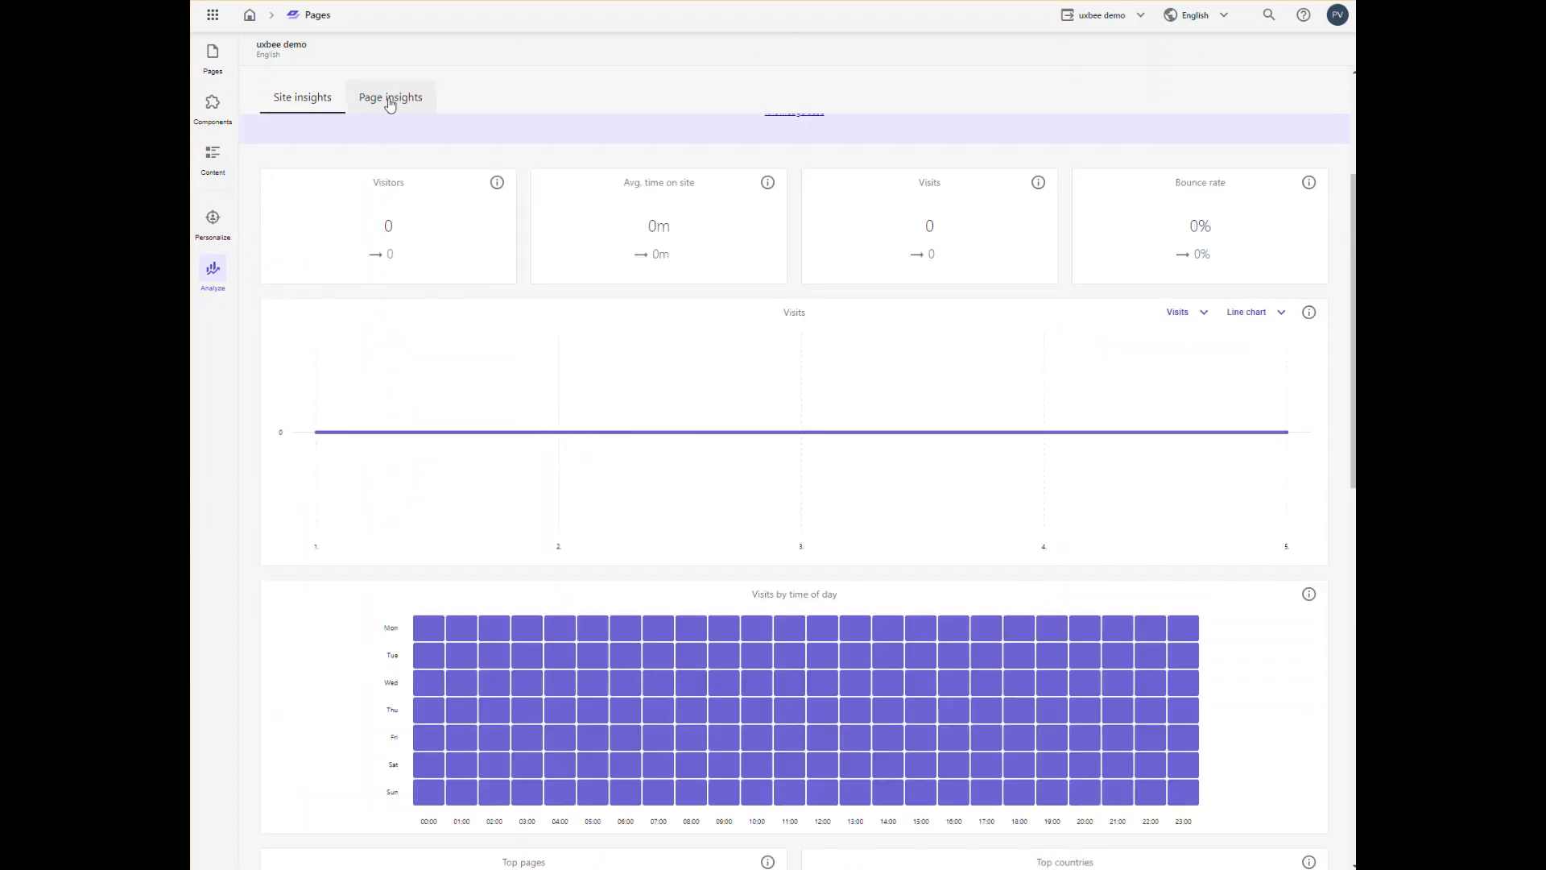
pyautogui.click(399, 102)
pyautogui.scroll(-6, 538, 392)
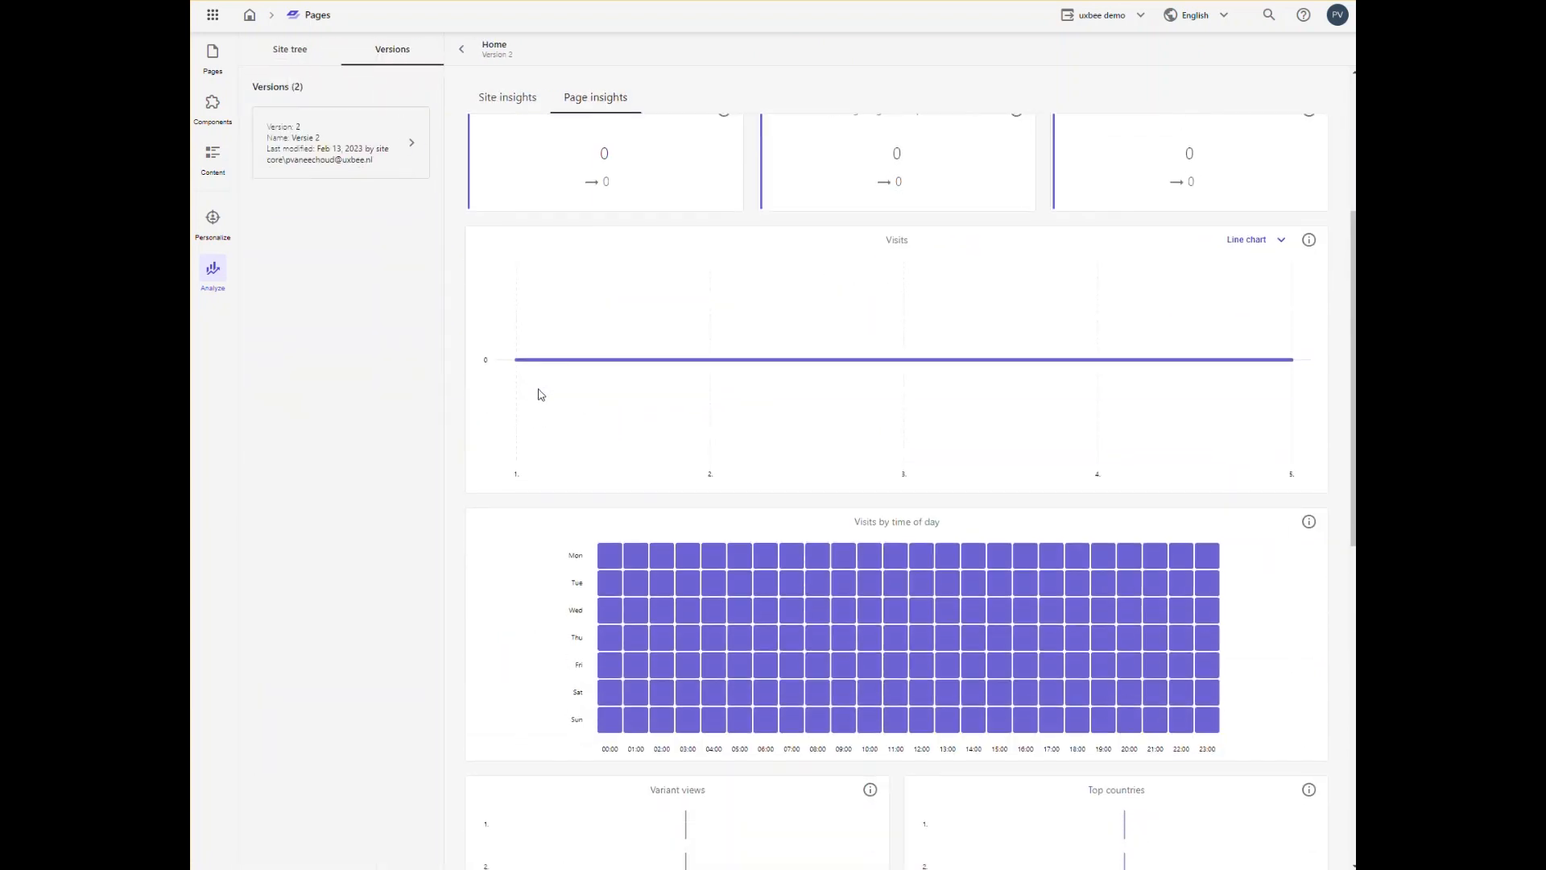
pyautogui.scroll(6, 540, 394)
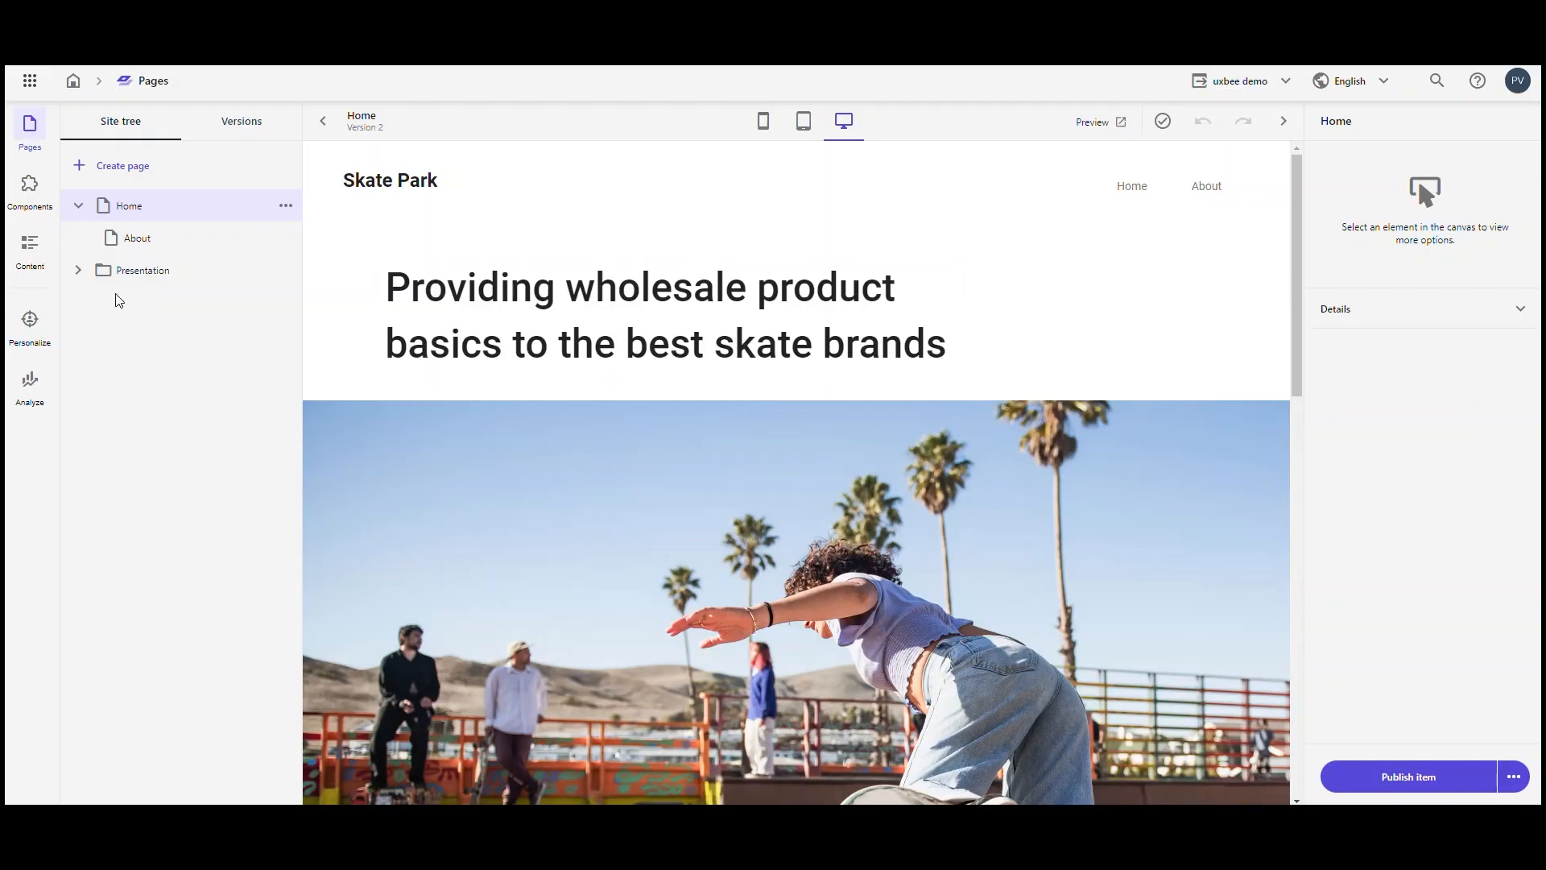
# Step: Create a subpage named Services under Home from the Page template
pyautogui.click(287, 208)
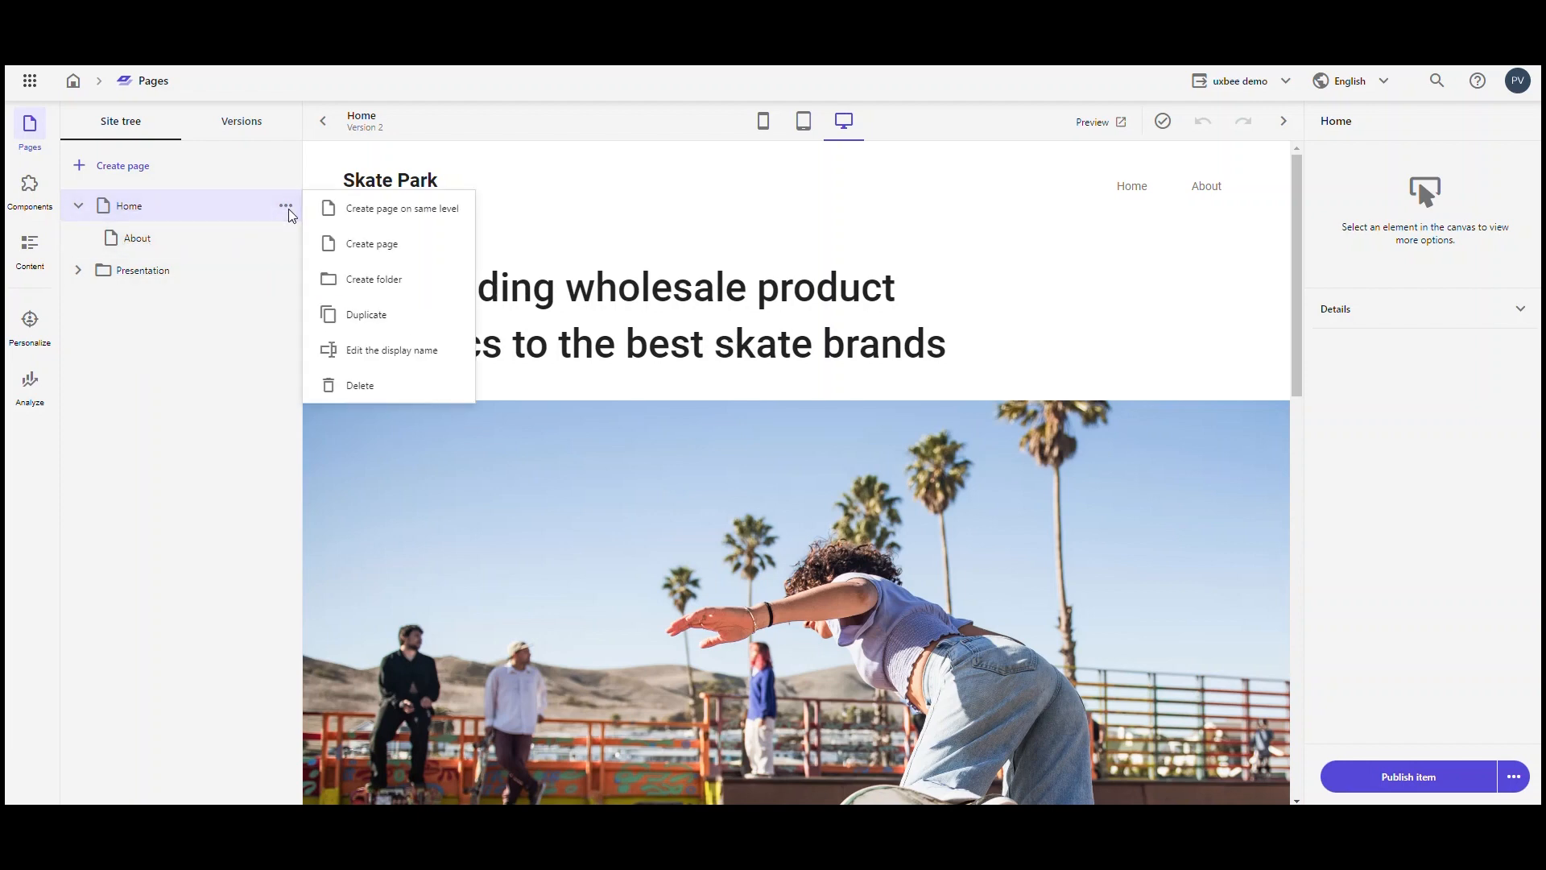
pyautogui.click(392, 245)
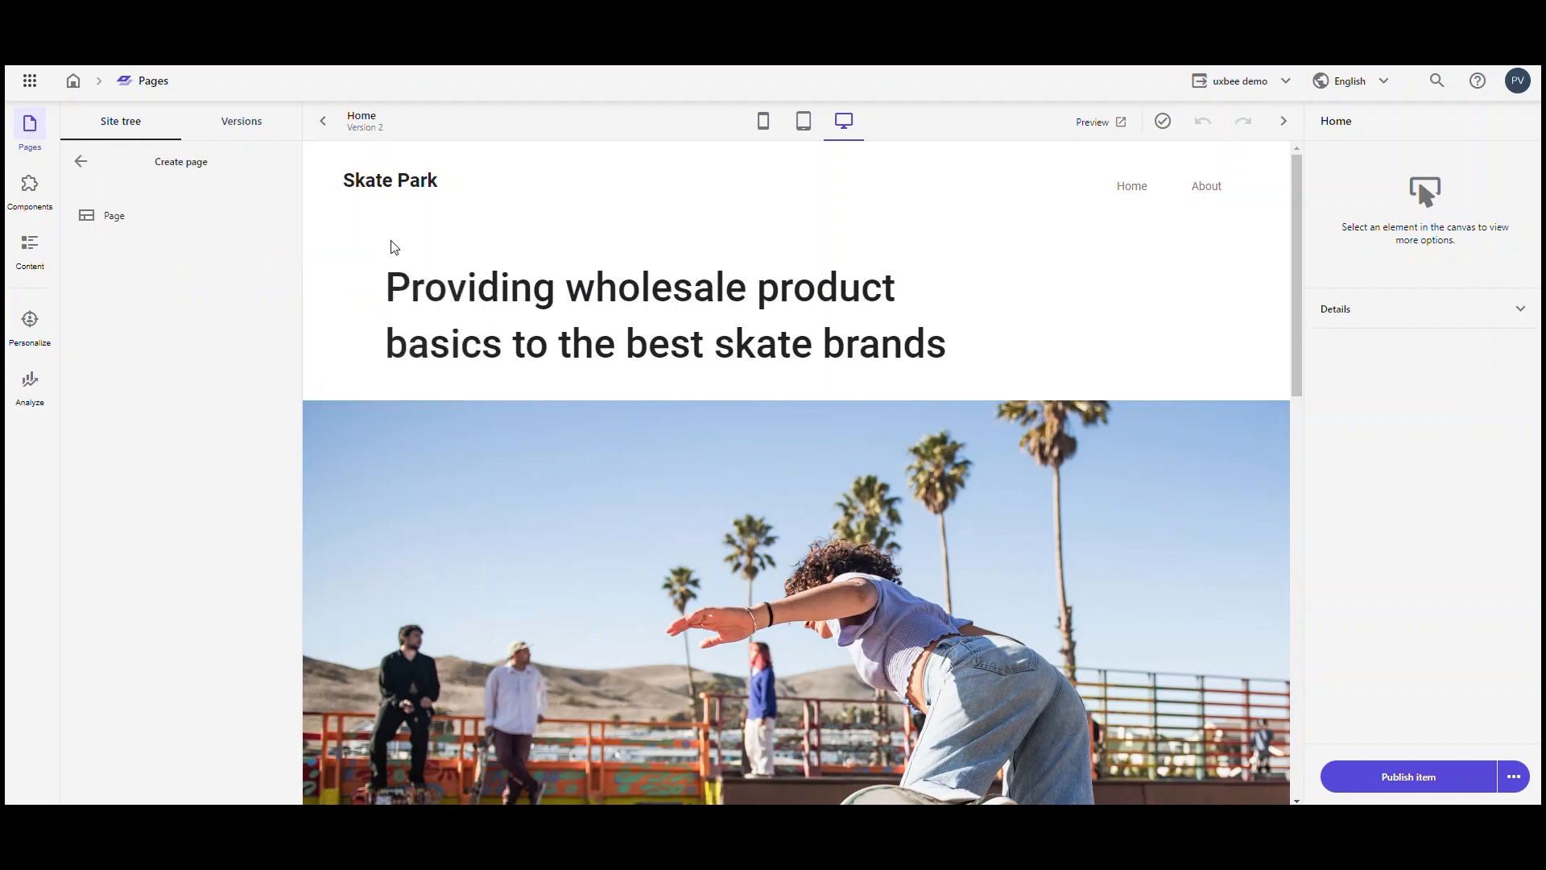
pyautogui.click(114, 217)
pyautogui.write('S')
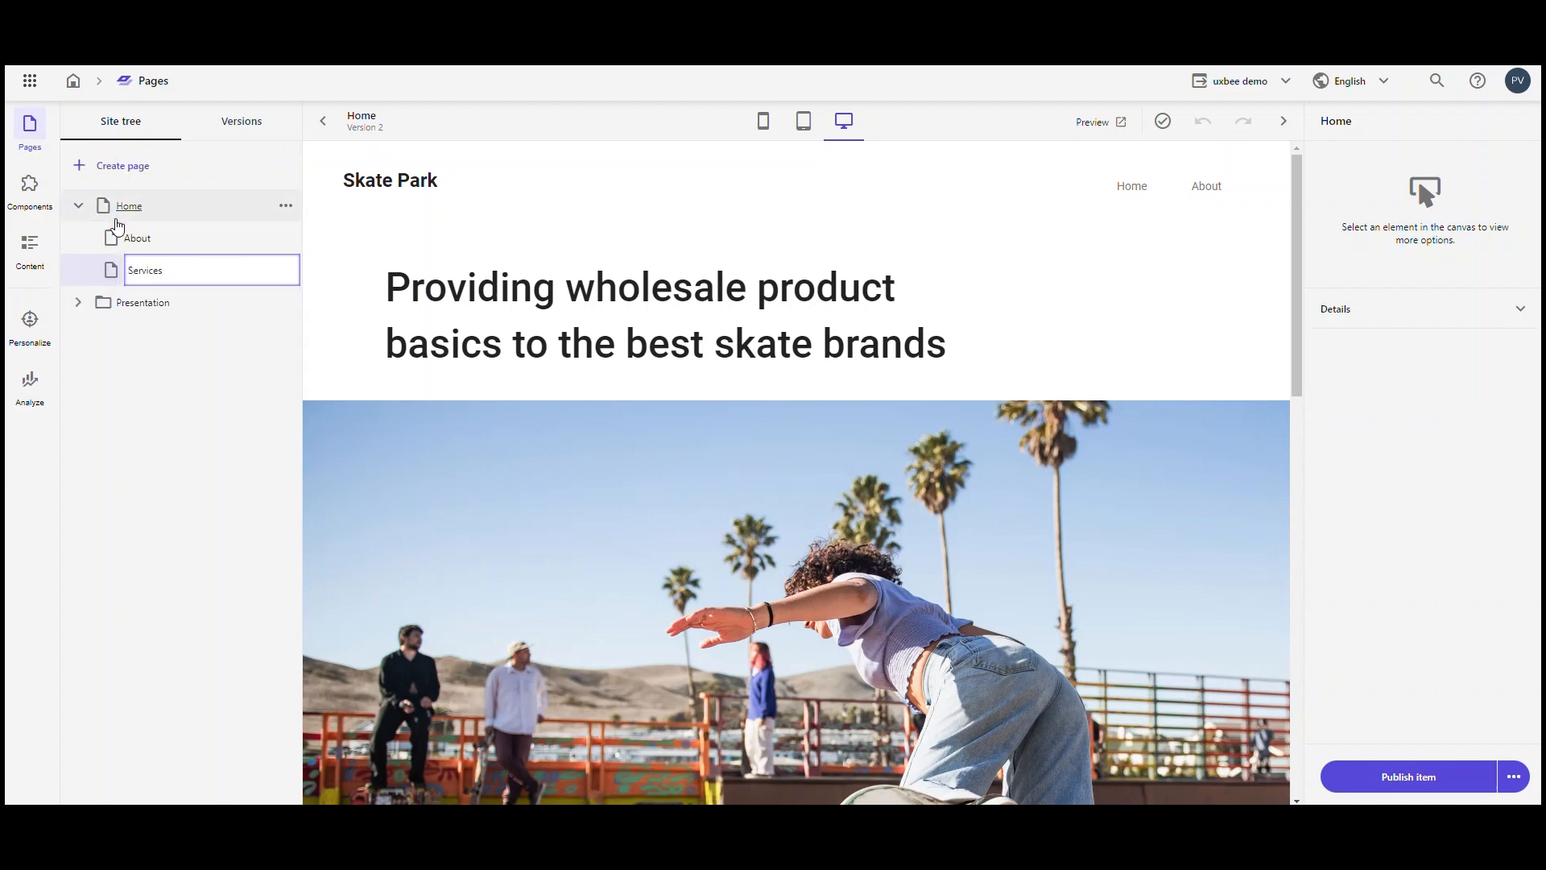
pyautogui.write('ervices')
pyautogui.press('Return')
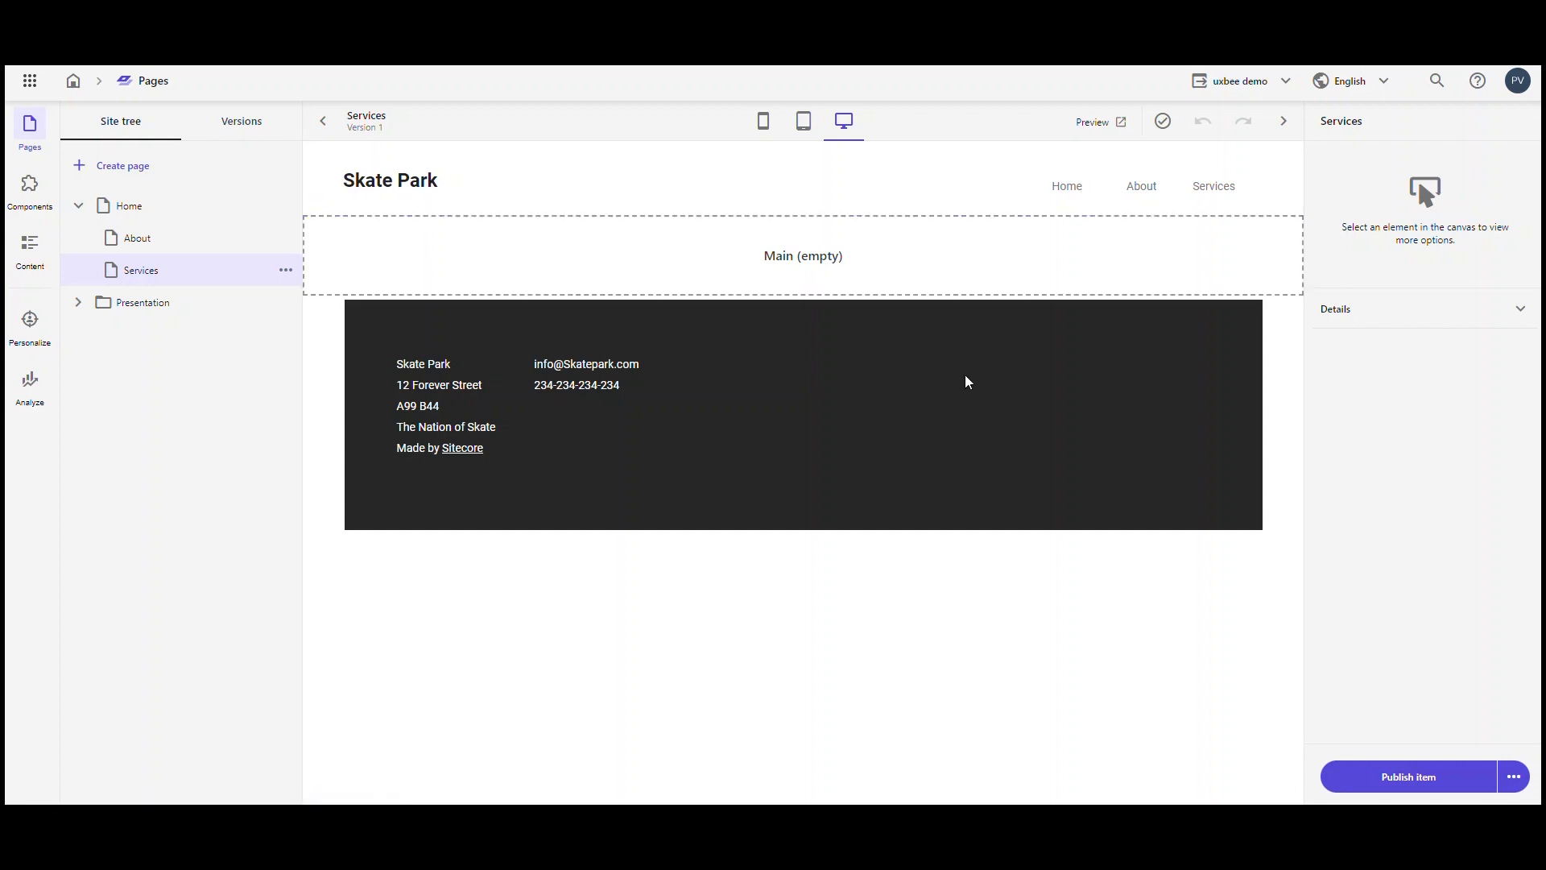
# Step: Place a Container in the empty Main placeholder of the Services page and add a Row Splitter inside it
pyautogui.click(613, 260)
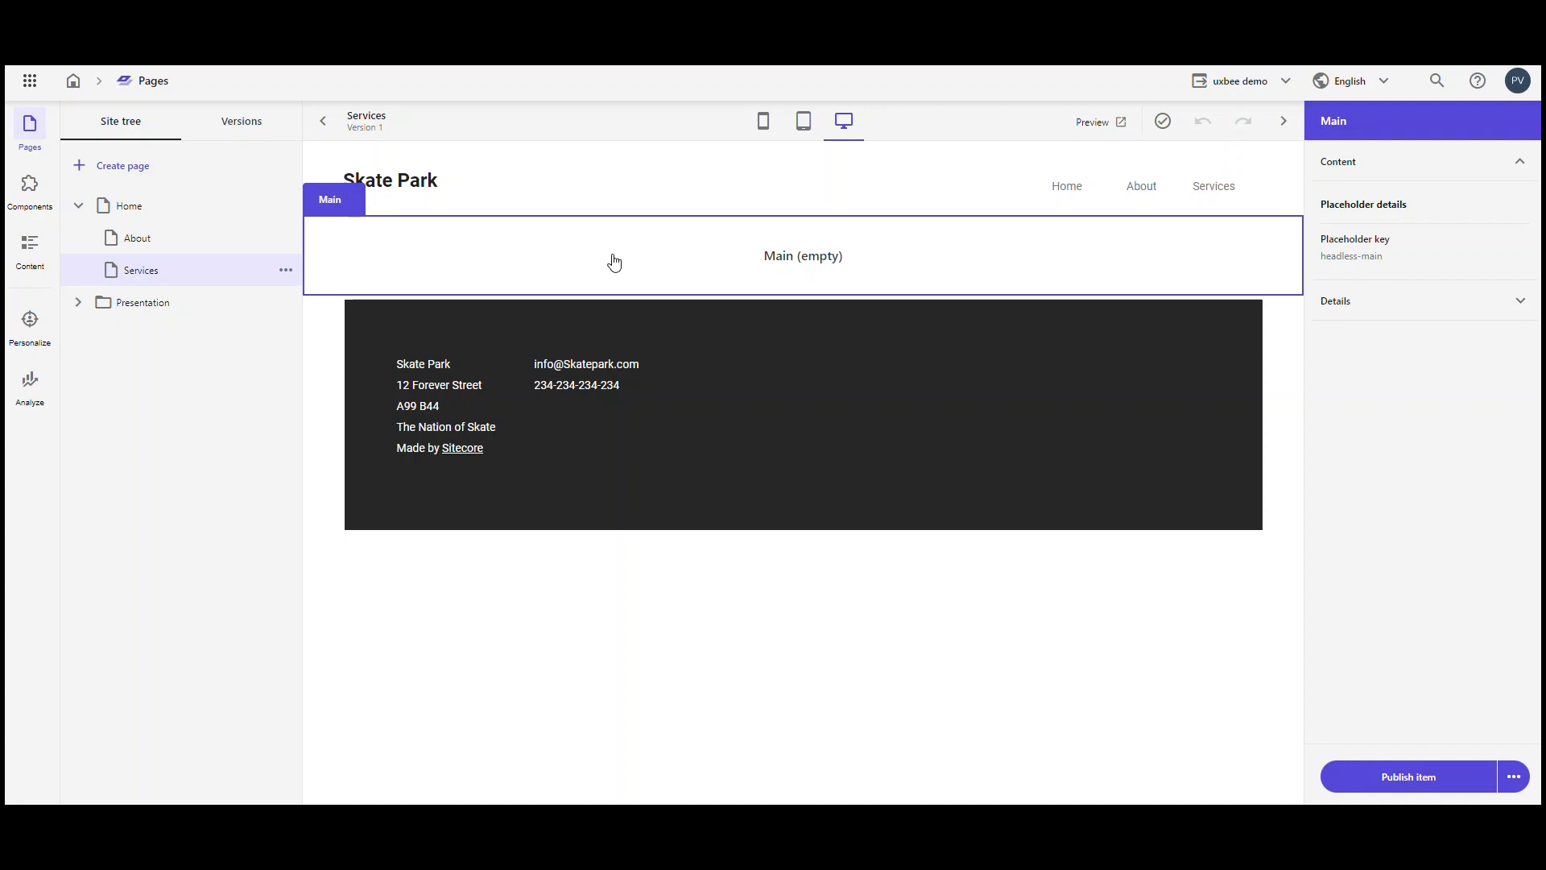
pyautogui.click(28, 191)
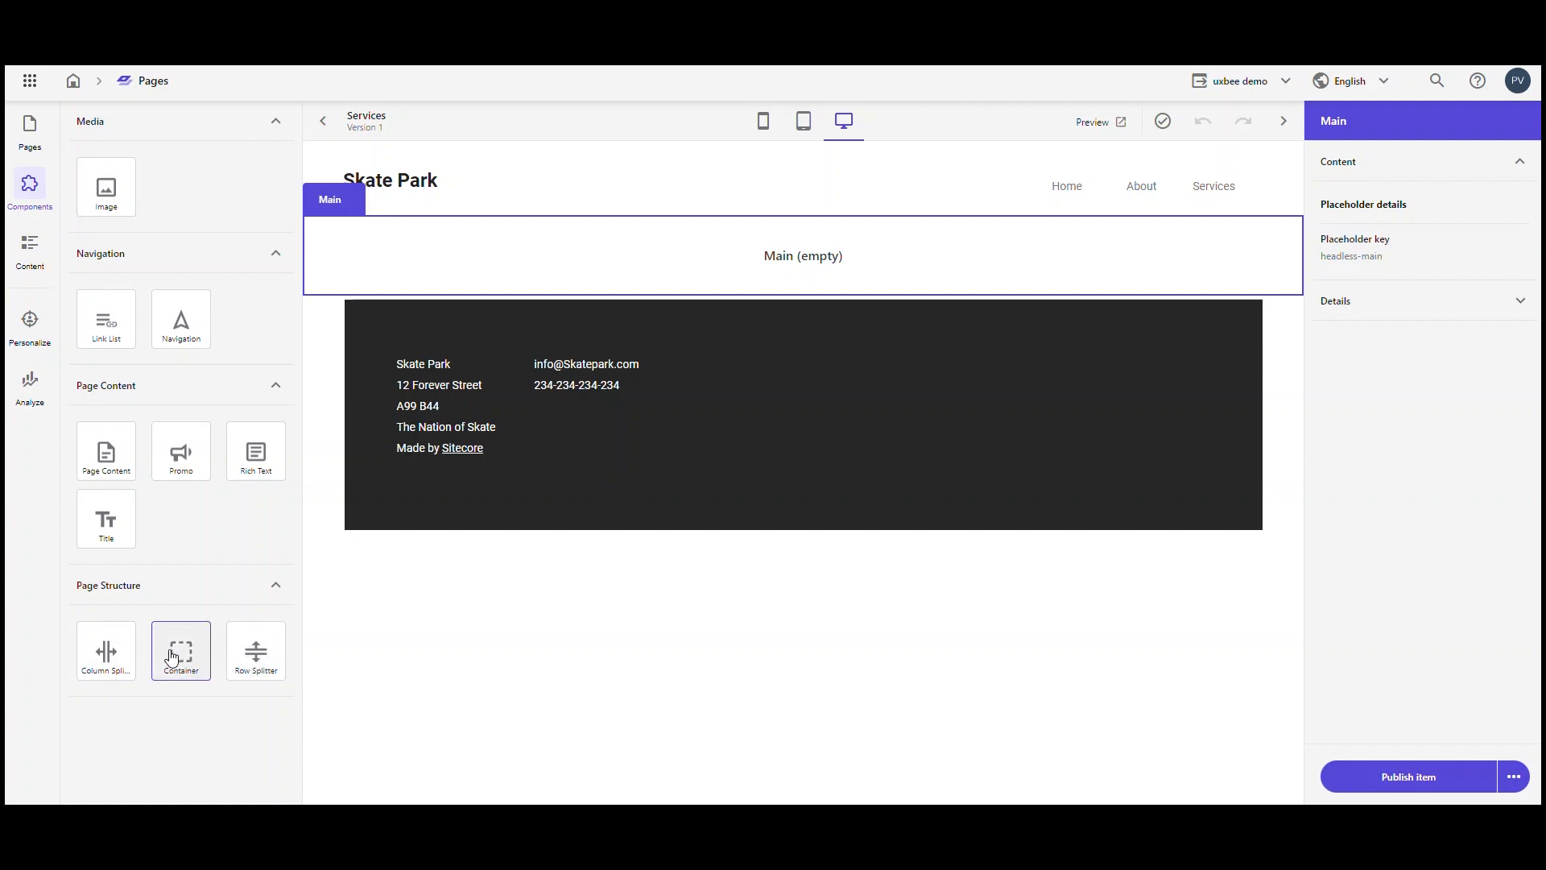
pyautogui.moveTo(173, 659); pyautogui.dragTo(549, 264)
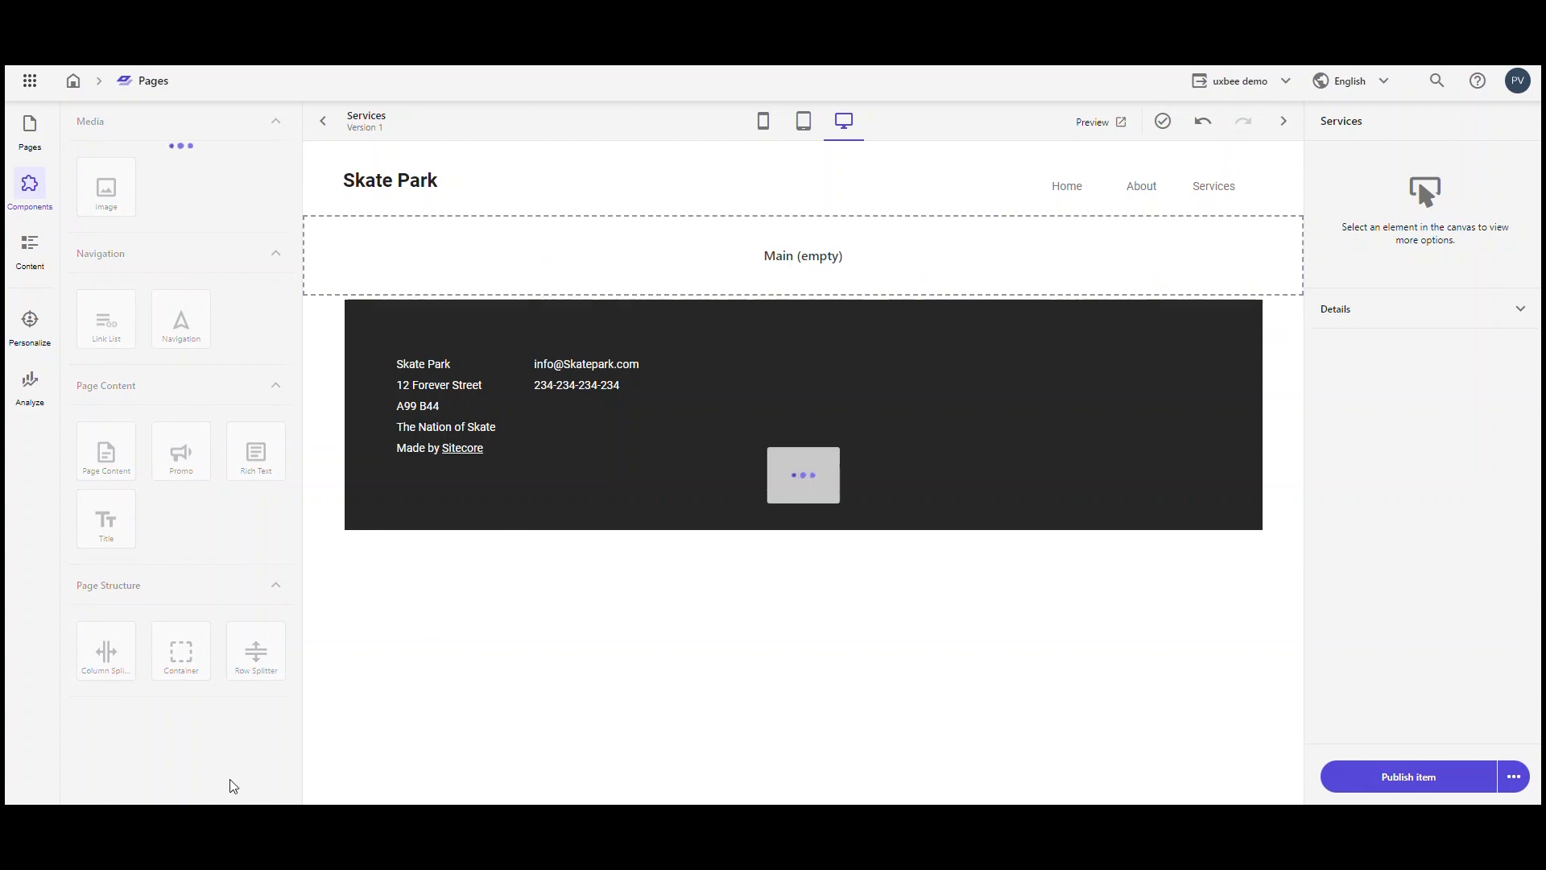
pyautogui.moveTo(252, 667); pyautogui.dragTo(551, 254)
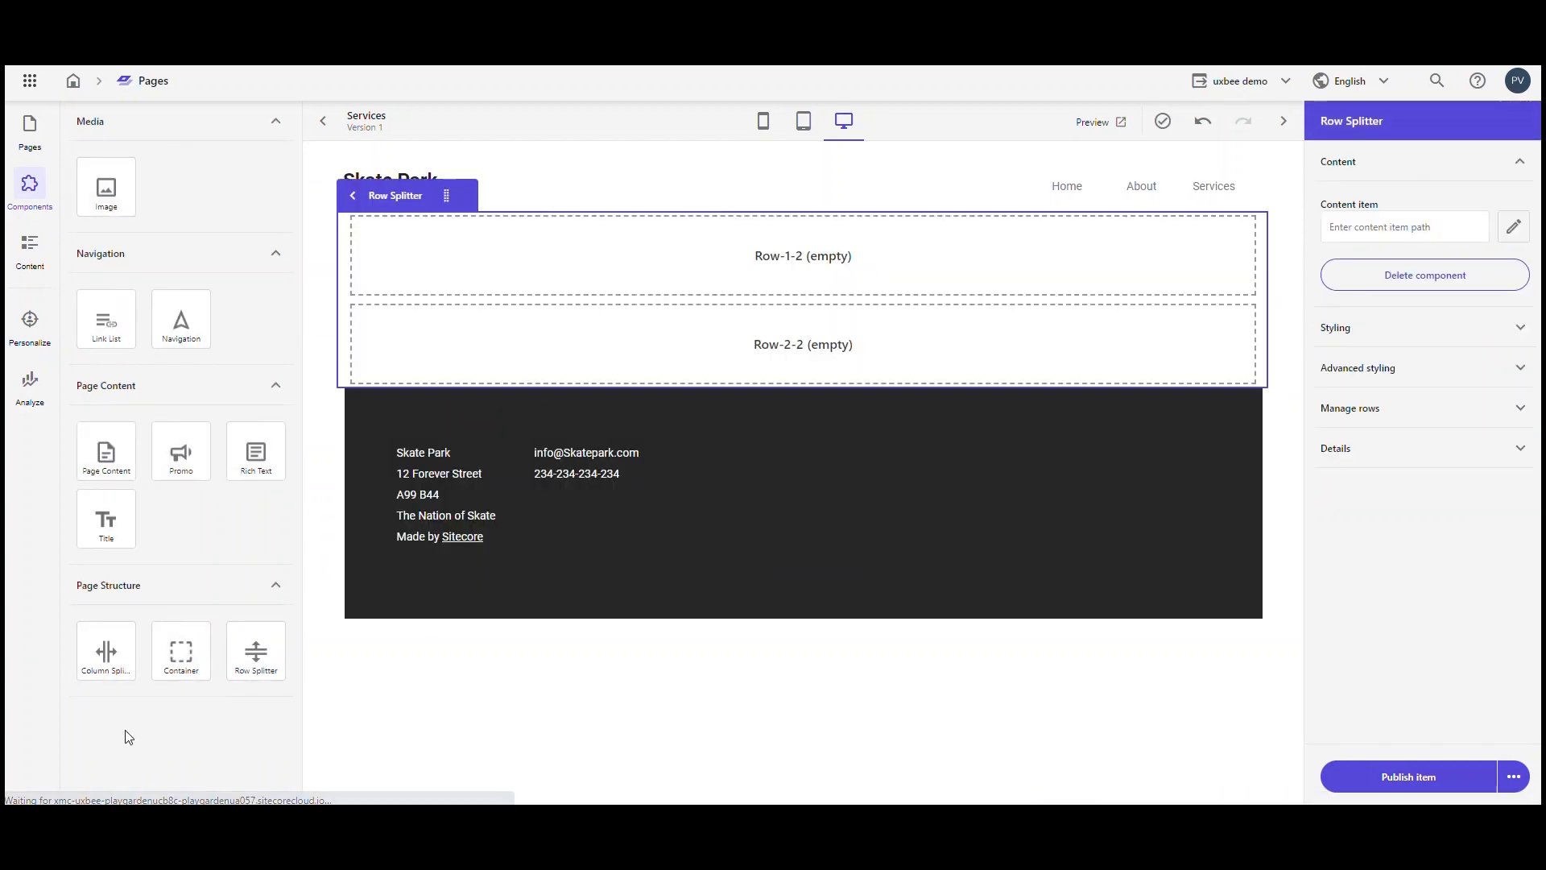
# Step: Add two Column Splitters, one below the other, in the second row of the row splitter
pyautogui.moveTo(105, 650); pyautogui.dragTo(449, 355)
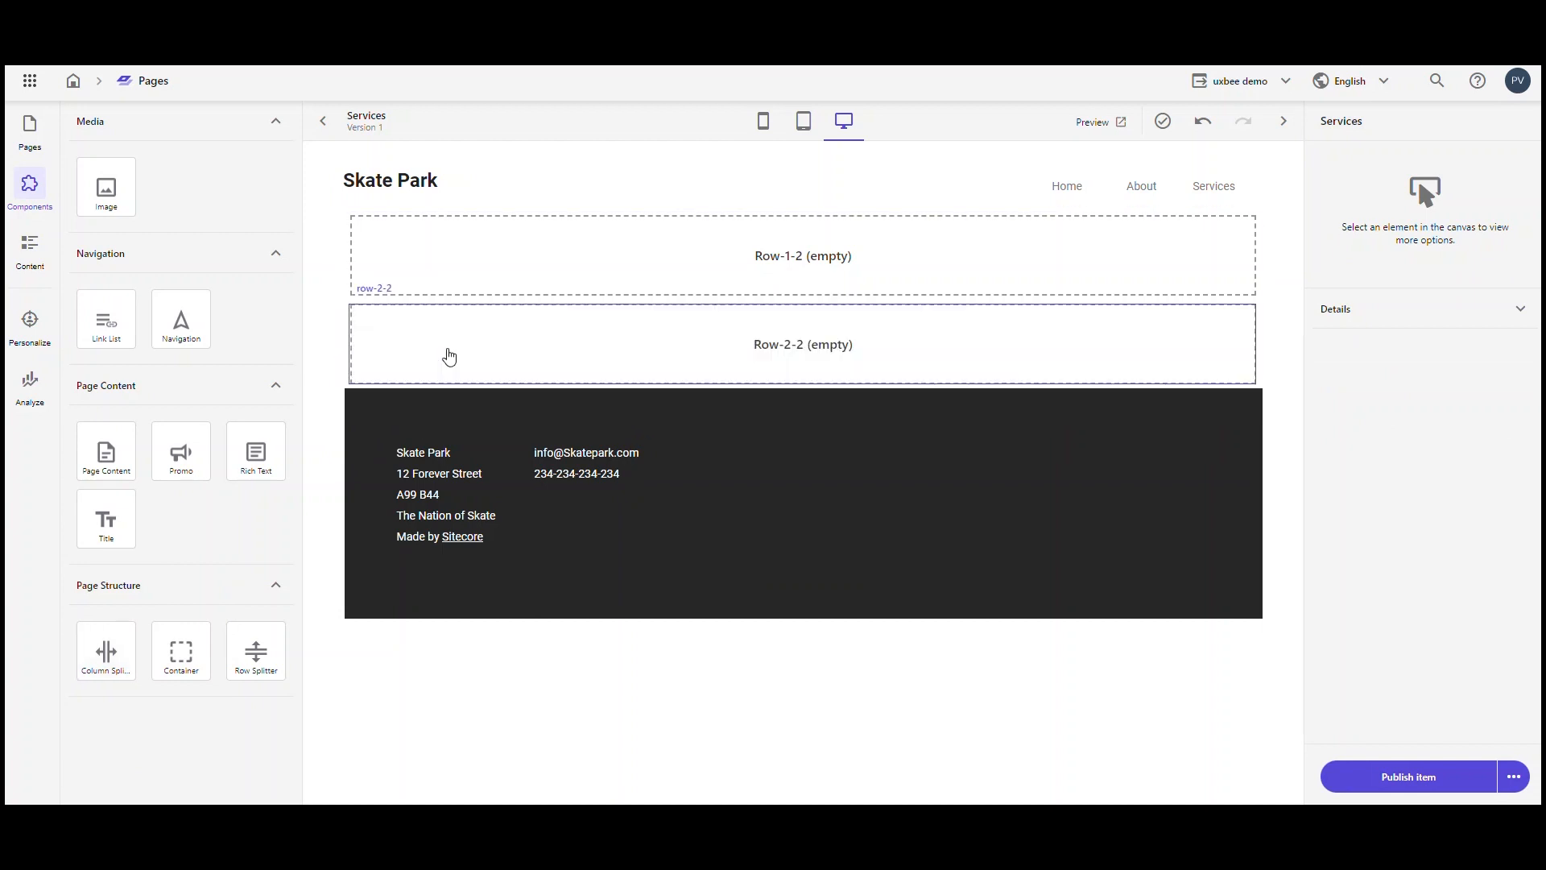
pyautogui.moveTo(103, 649); pyautogui.dragTo(832, 387)
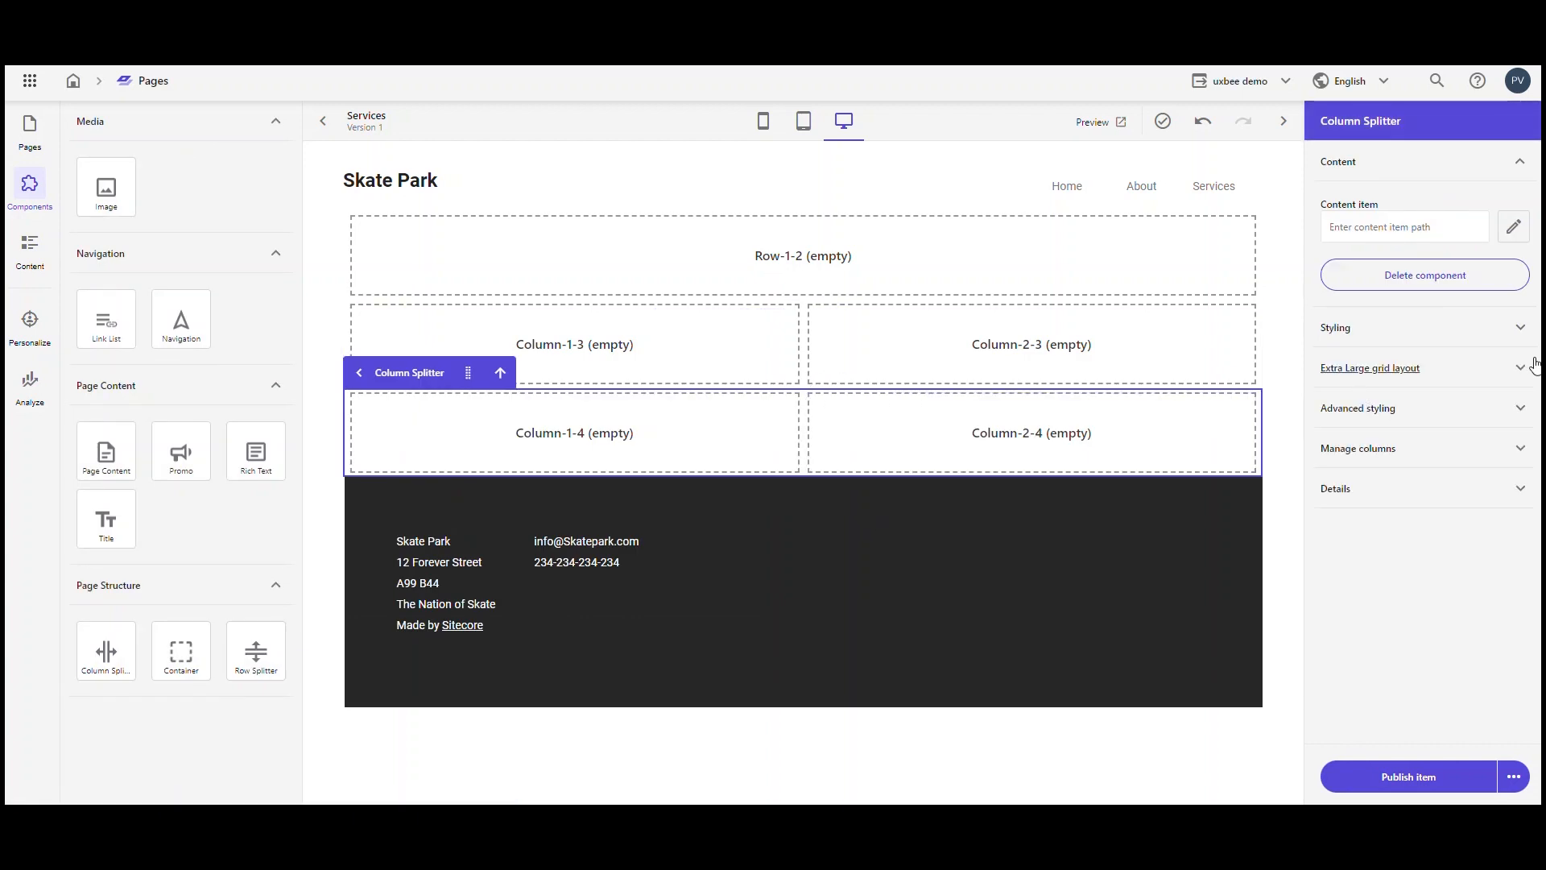
# Step: Check the lower column splitter's styling and grid layout options and add a third column to it
pyautogui.click(1521, 327)
pyautogui.click(1522, 329)
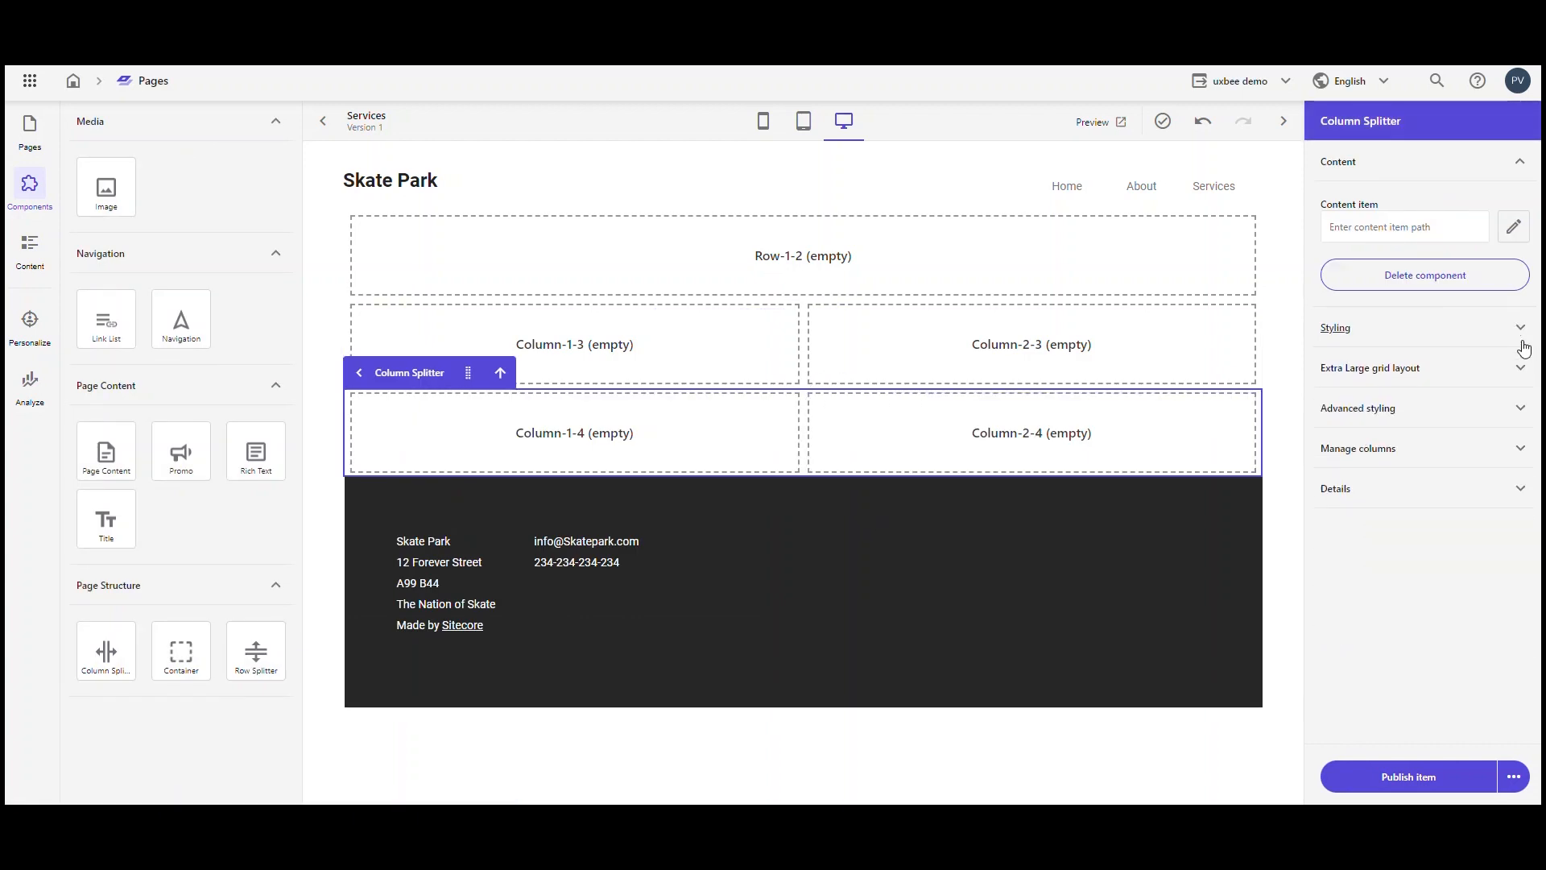
pyautogui.click(1519, 368)
pyautogui.click(1508, 372)
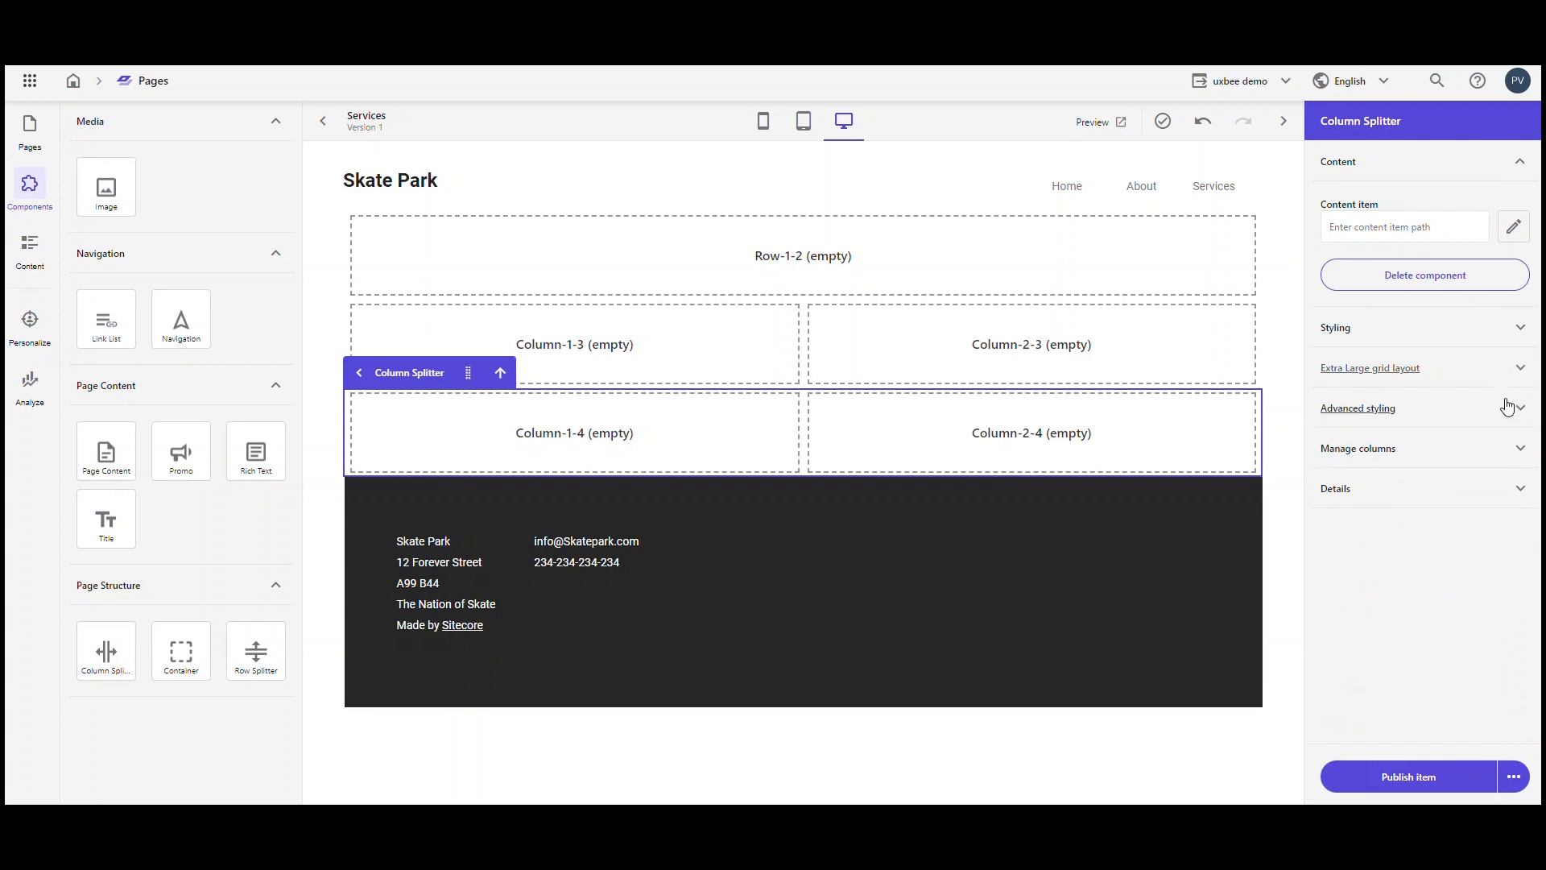
pyautogui.click(1519, 447)
pyautogui.click(1507, 500)
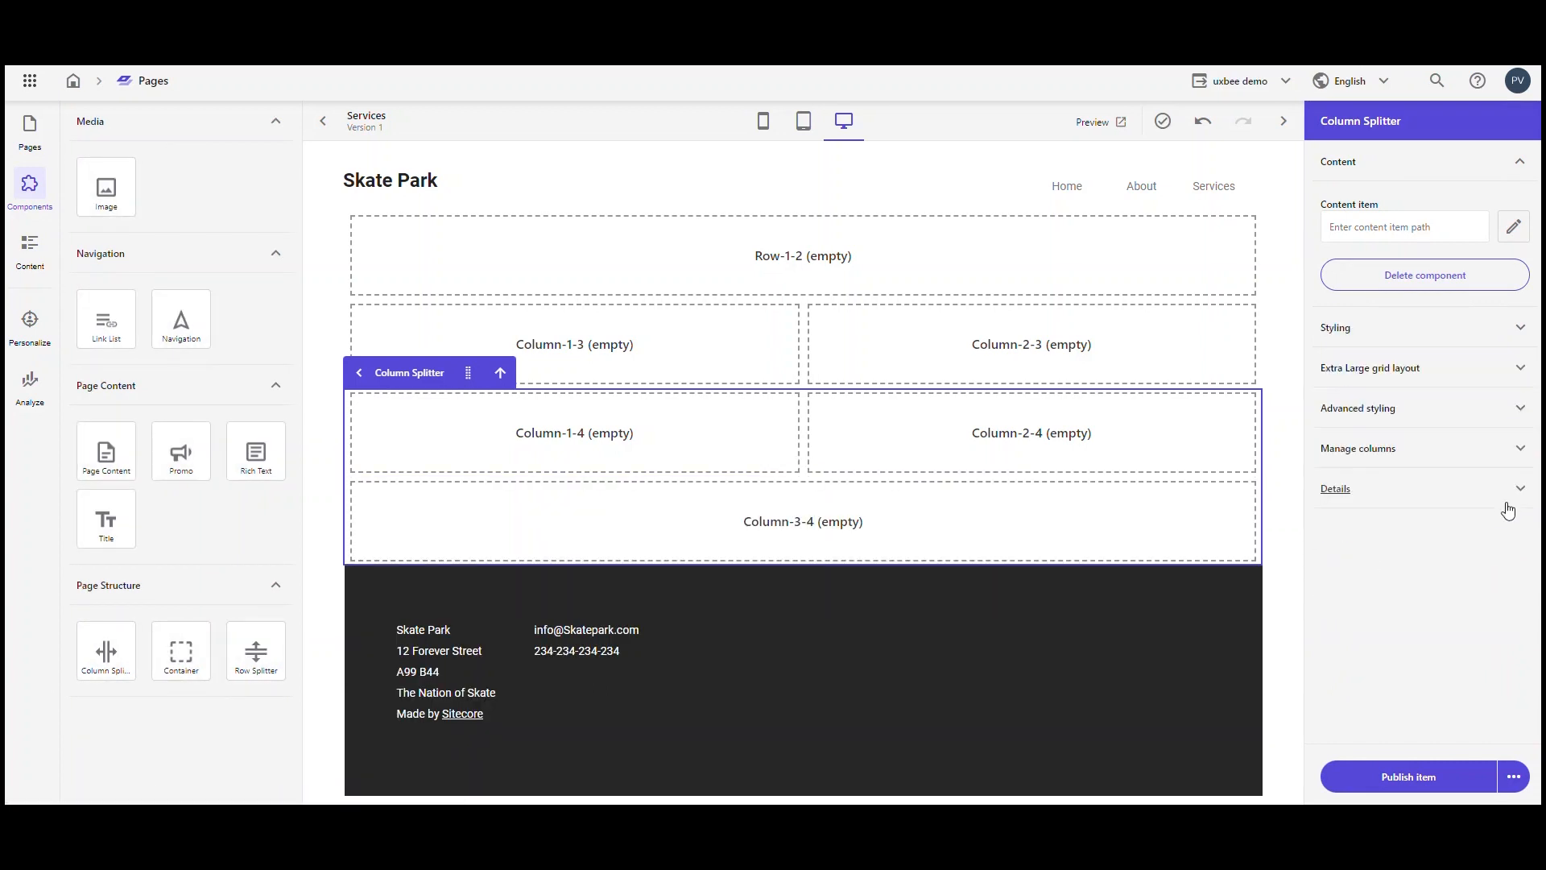
# Step: Delete Column 3 from the lower column splitter
pyautogui.click(1521, 453)
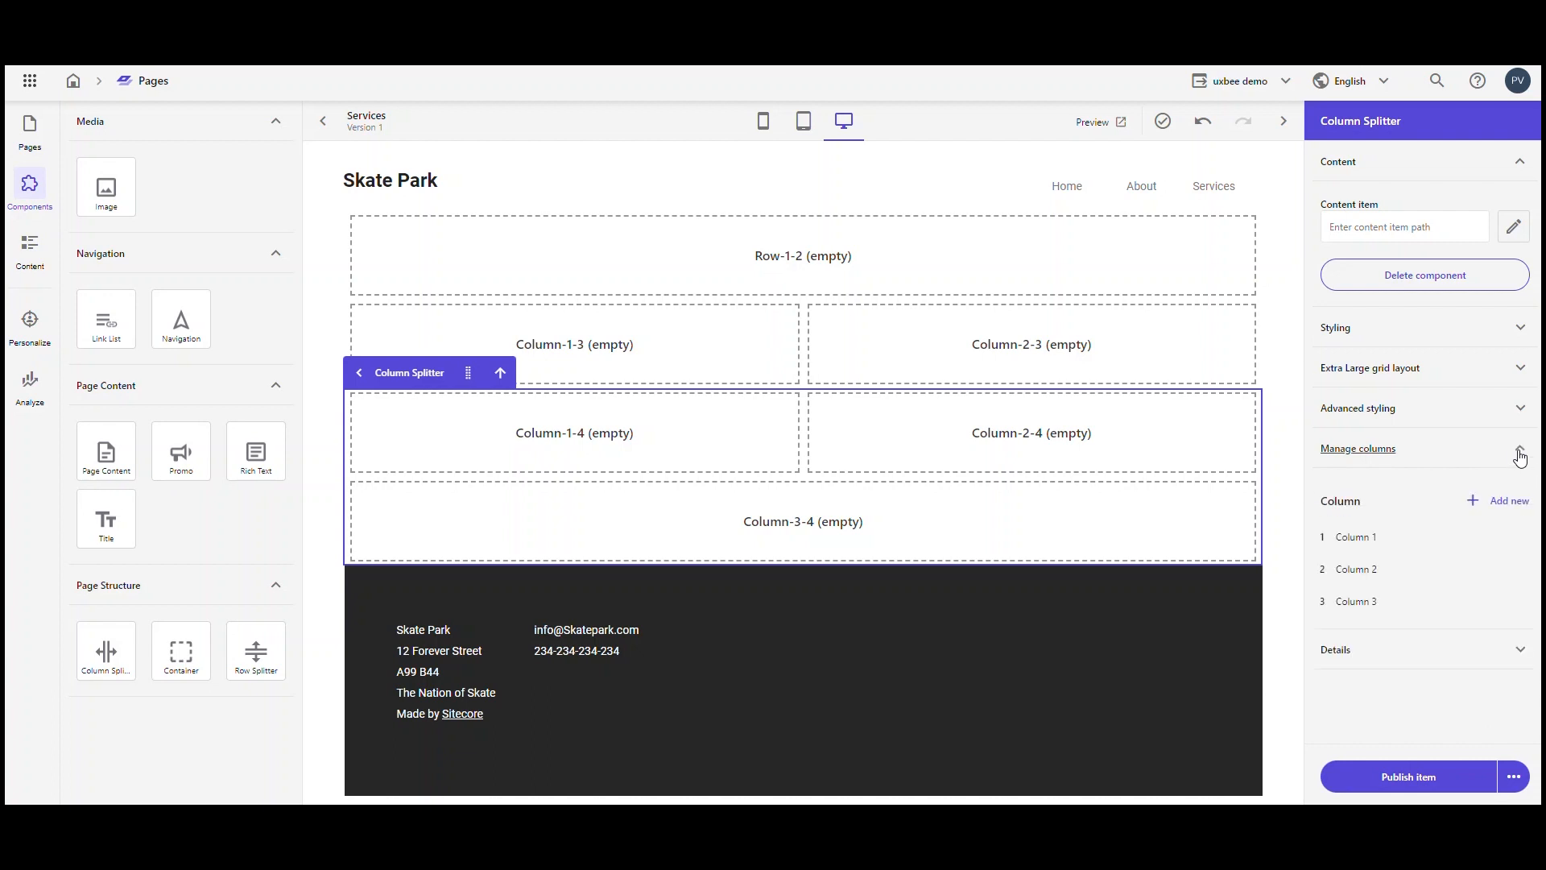
pyautogui.click(1524, 604)
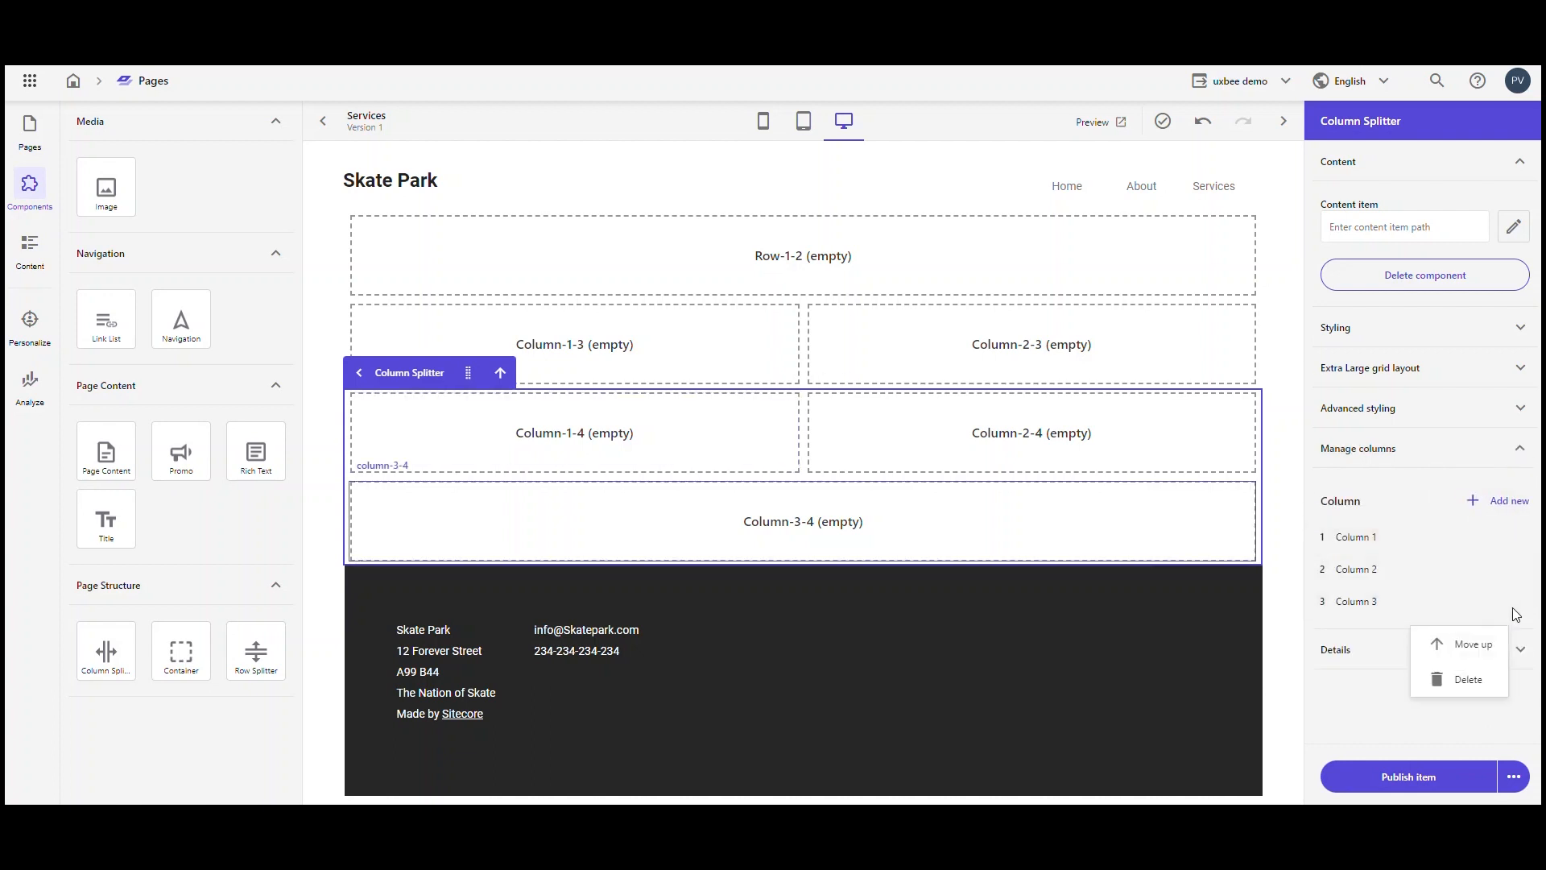
pyautogui.click(1473, 678)
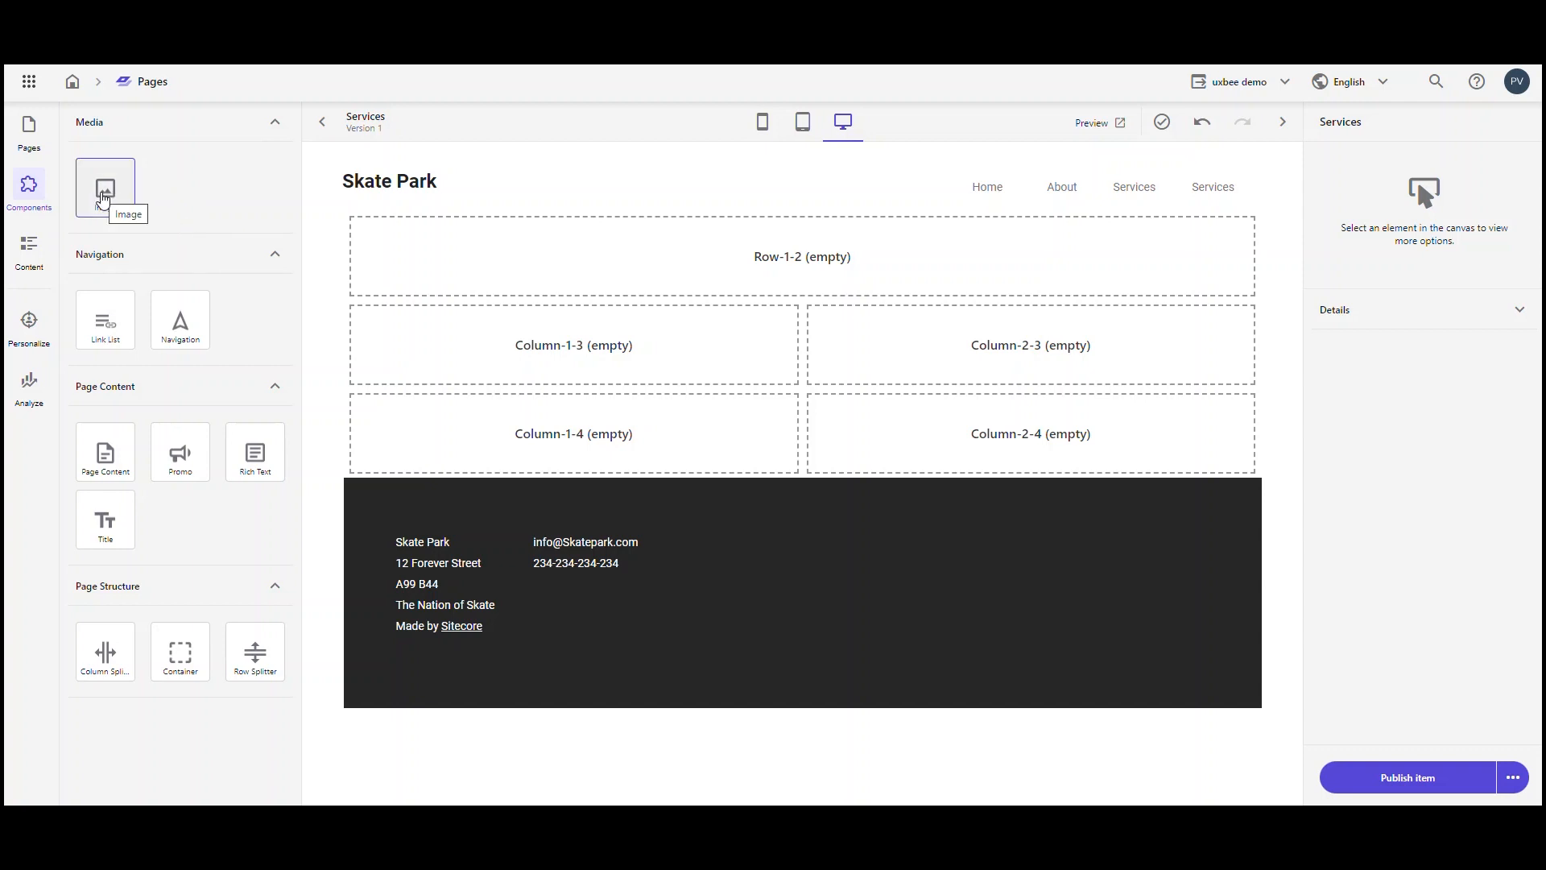
# Step: Add an Image component to the empty first row and fill it with banner-image from the Basic Site folder
pyautogui.moveTo(102, 196); pyautogui.dragTo(590, 256)
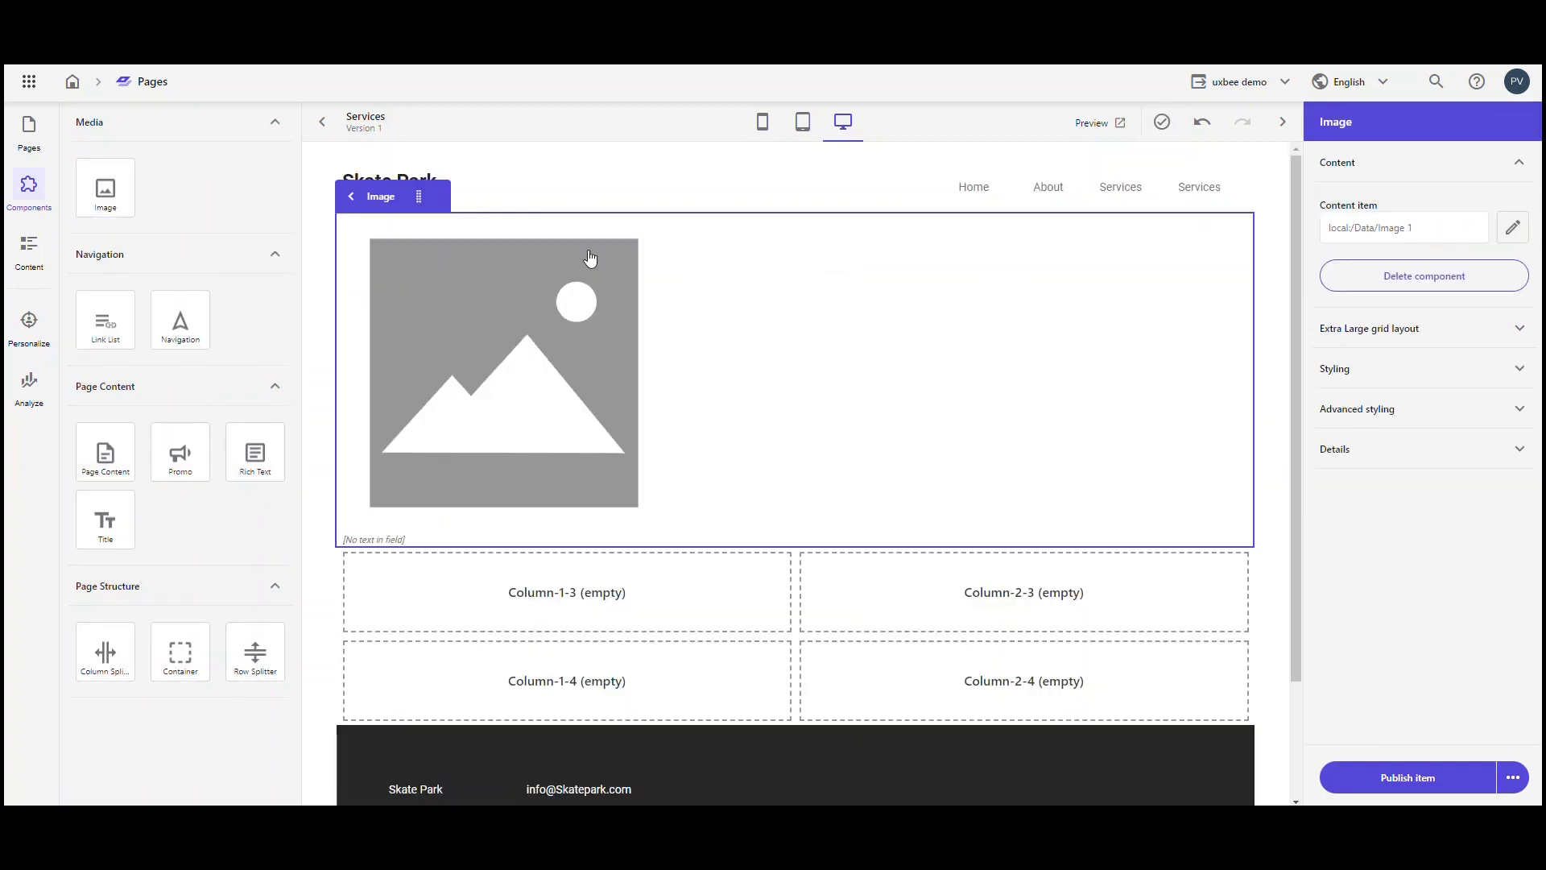
pyautogui.click(548, 384)
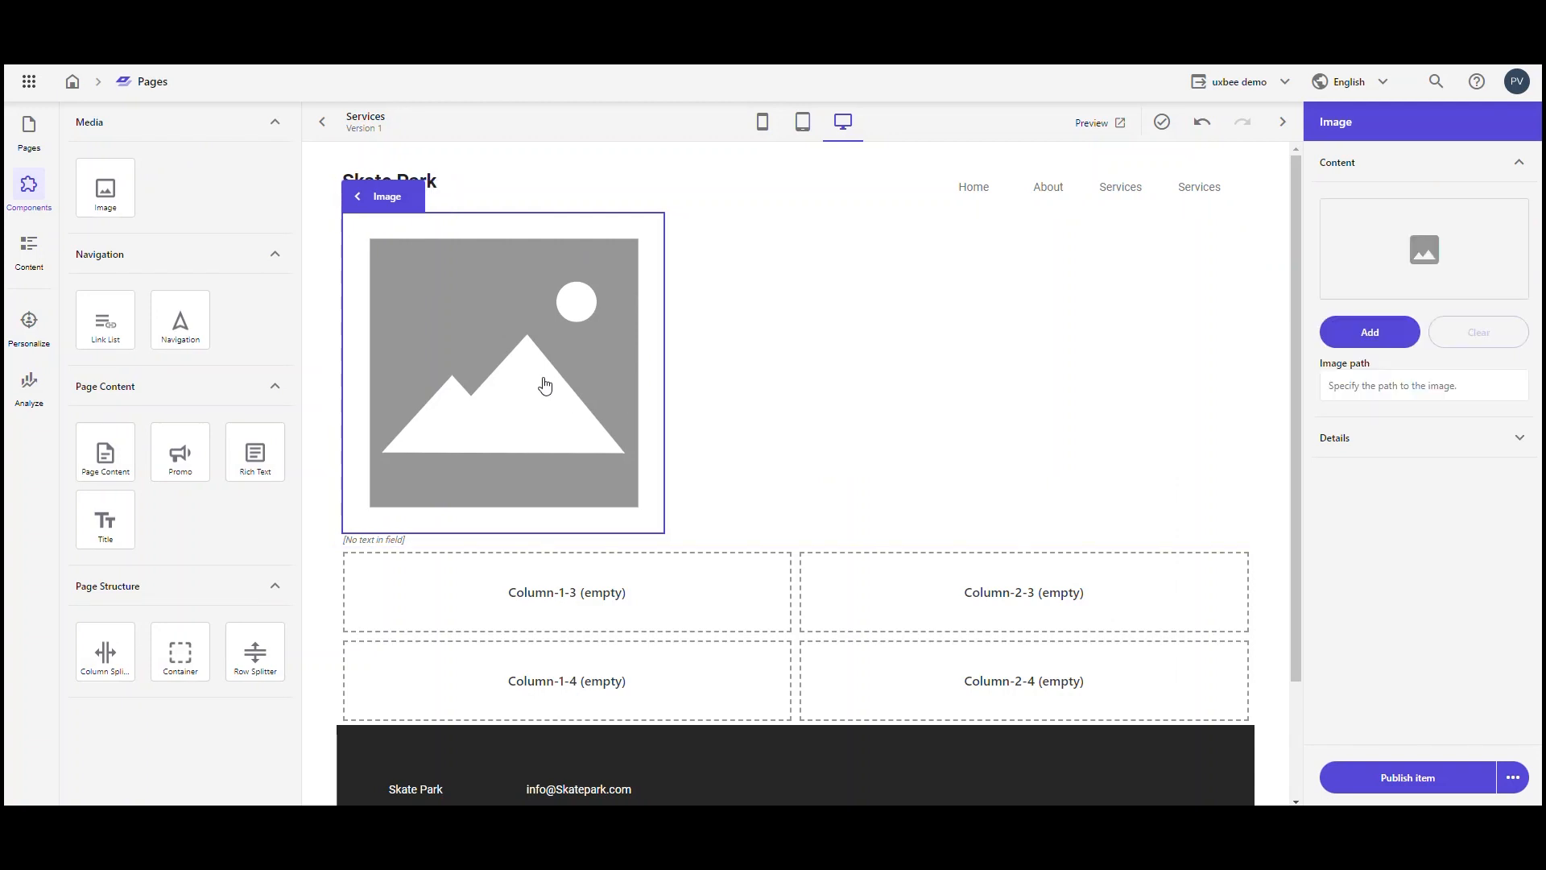
pyautogui.click(1382, 340)
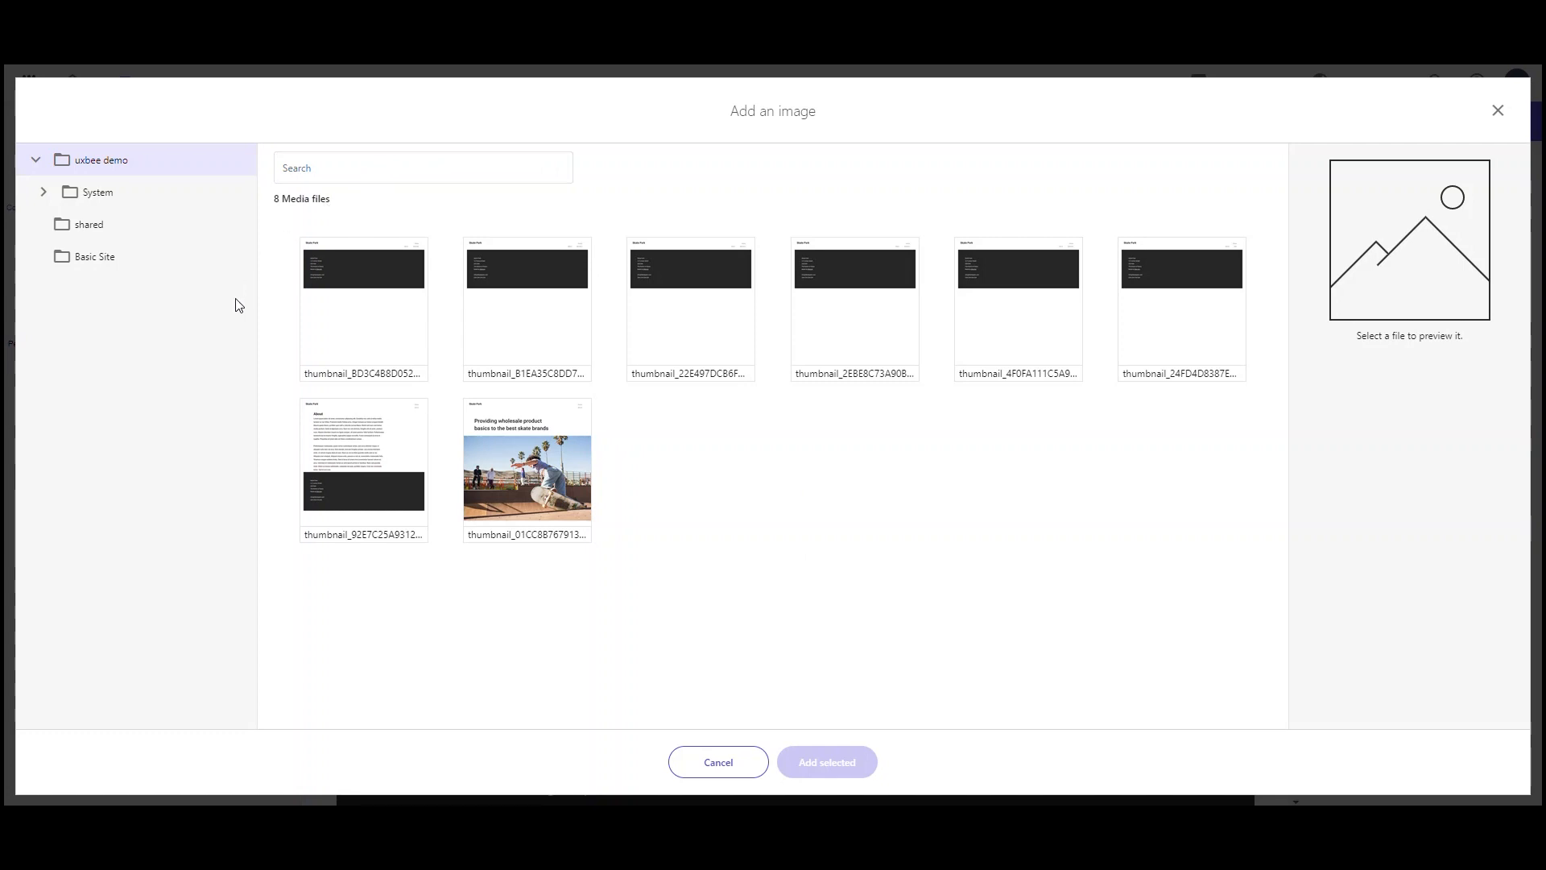
pyautogui.click(107, 258)
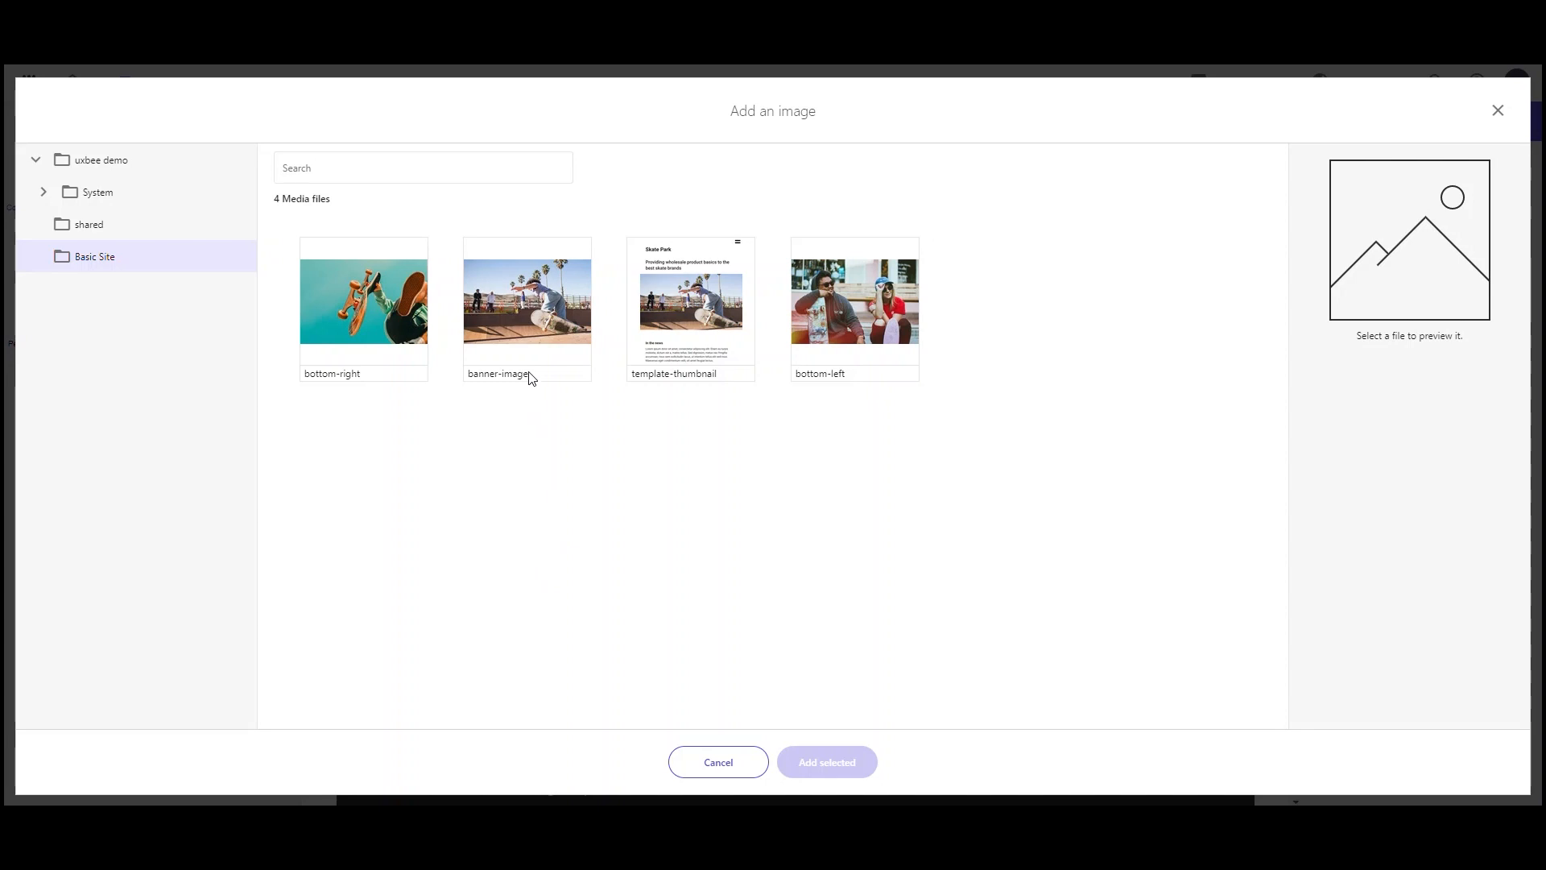
pyautogui.click(515, 297)
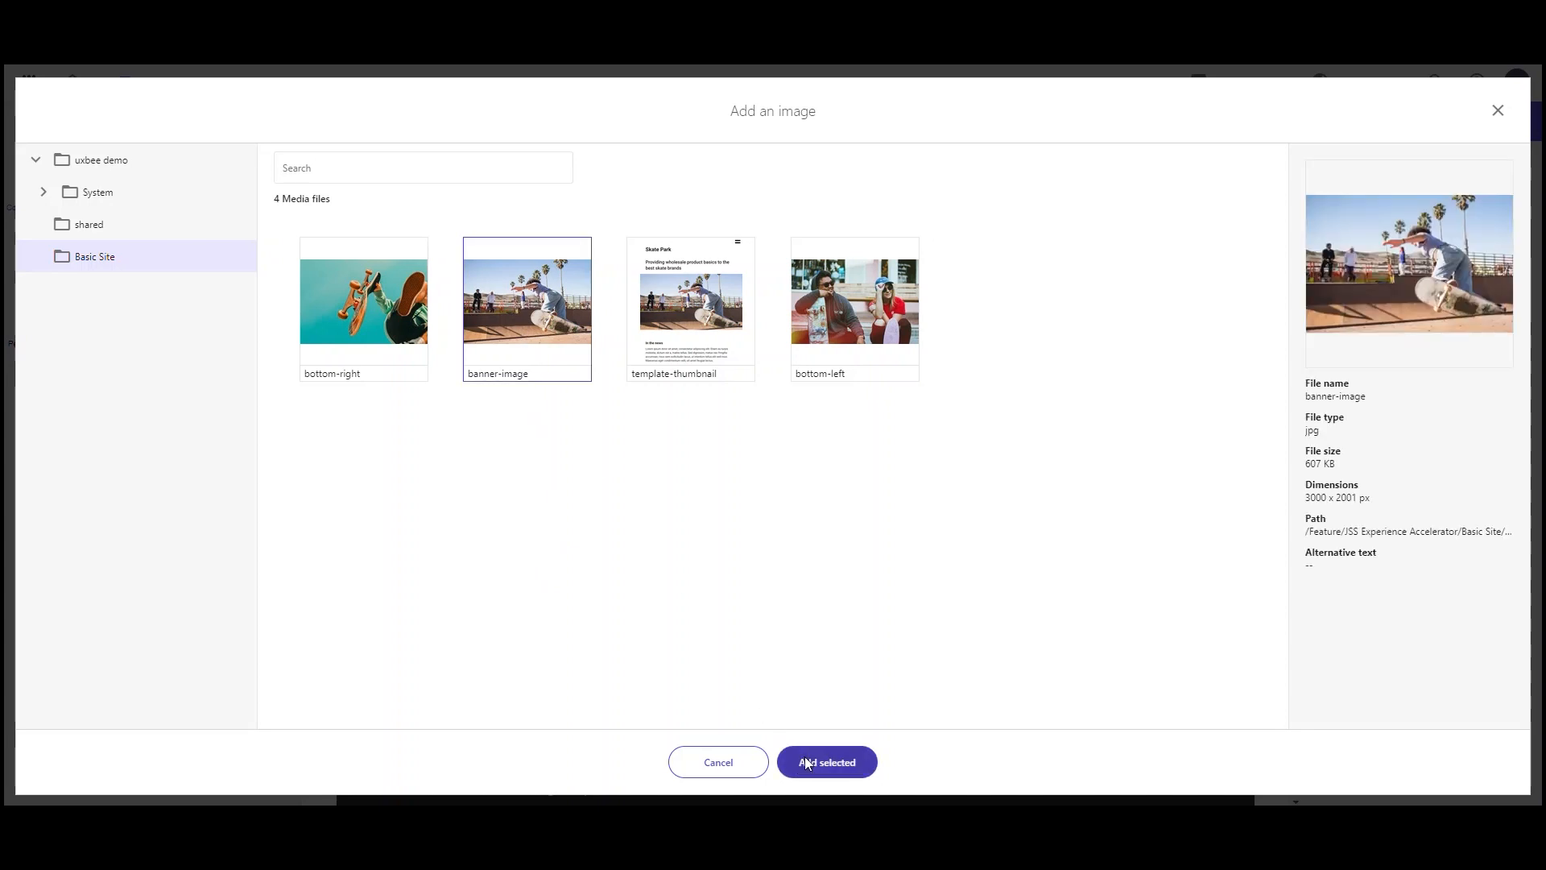
pyautogui.click(804, 757)
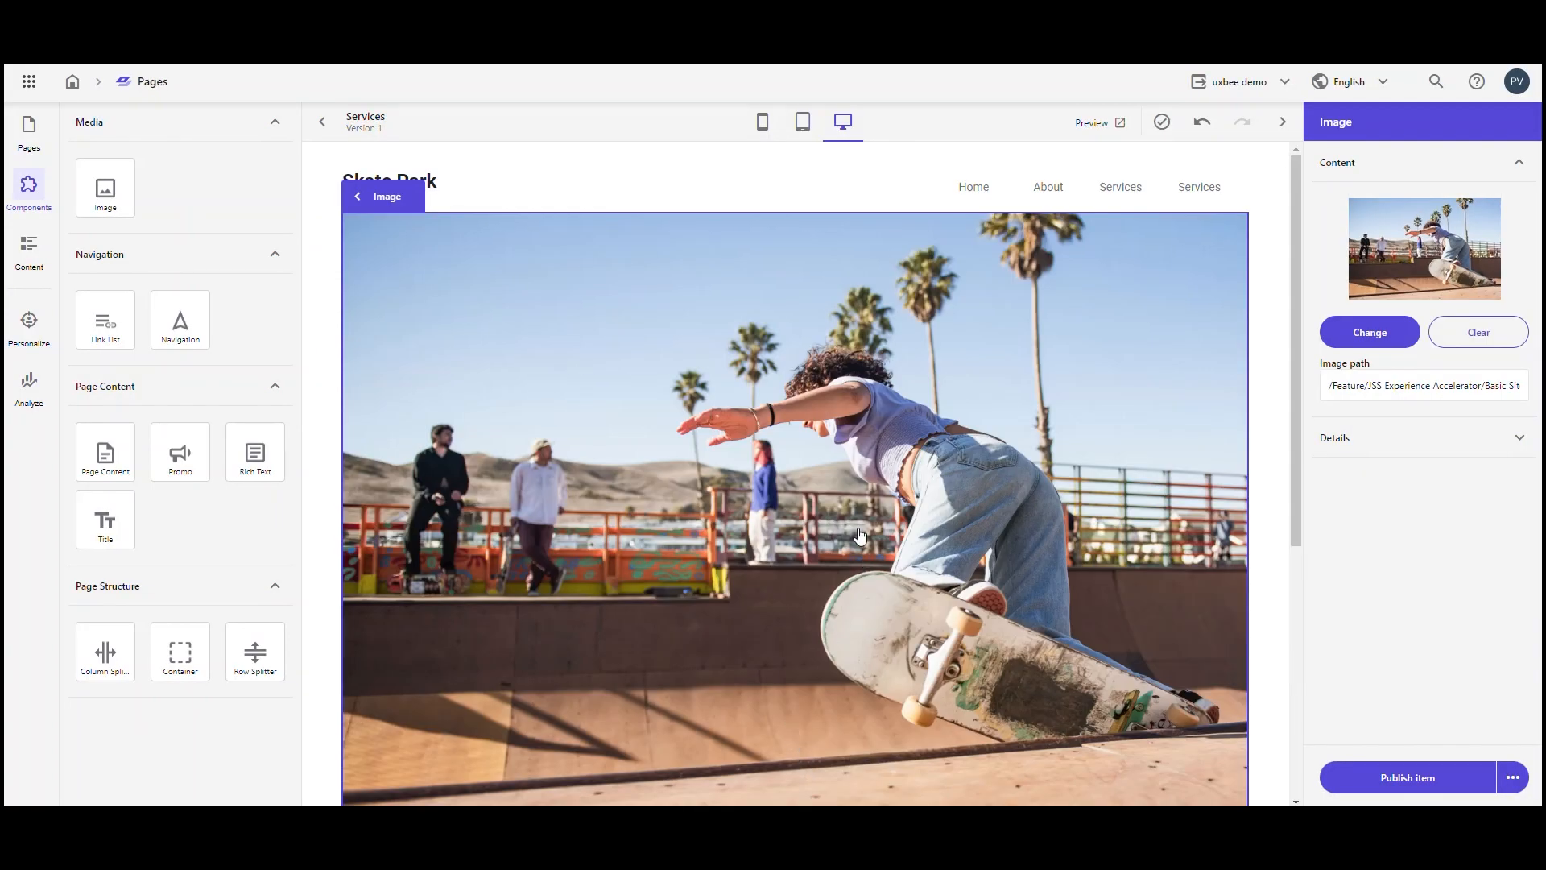
# Step: Examine the Image component's Extra Large grid layout and styling options
pyautogui.click(358, 200)
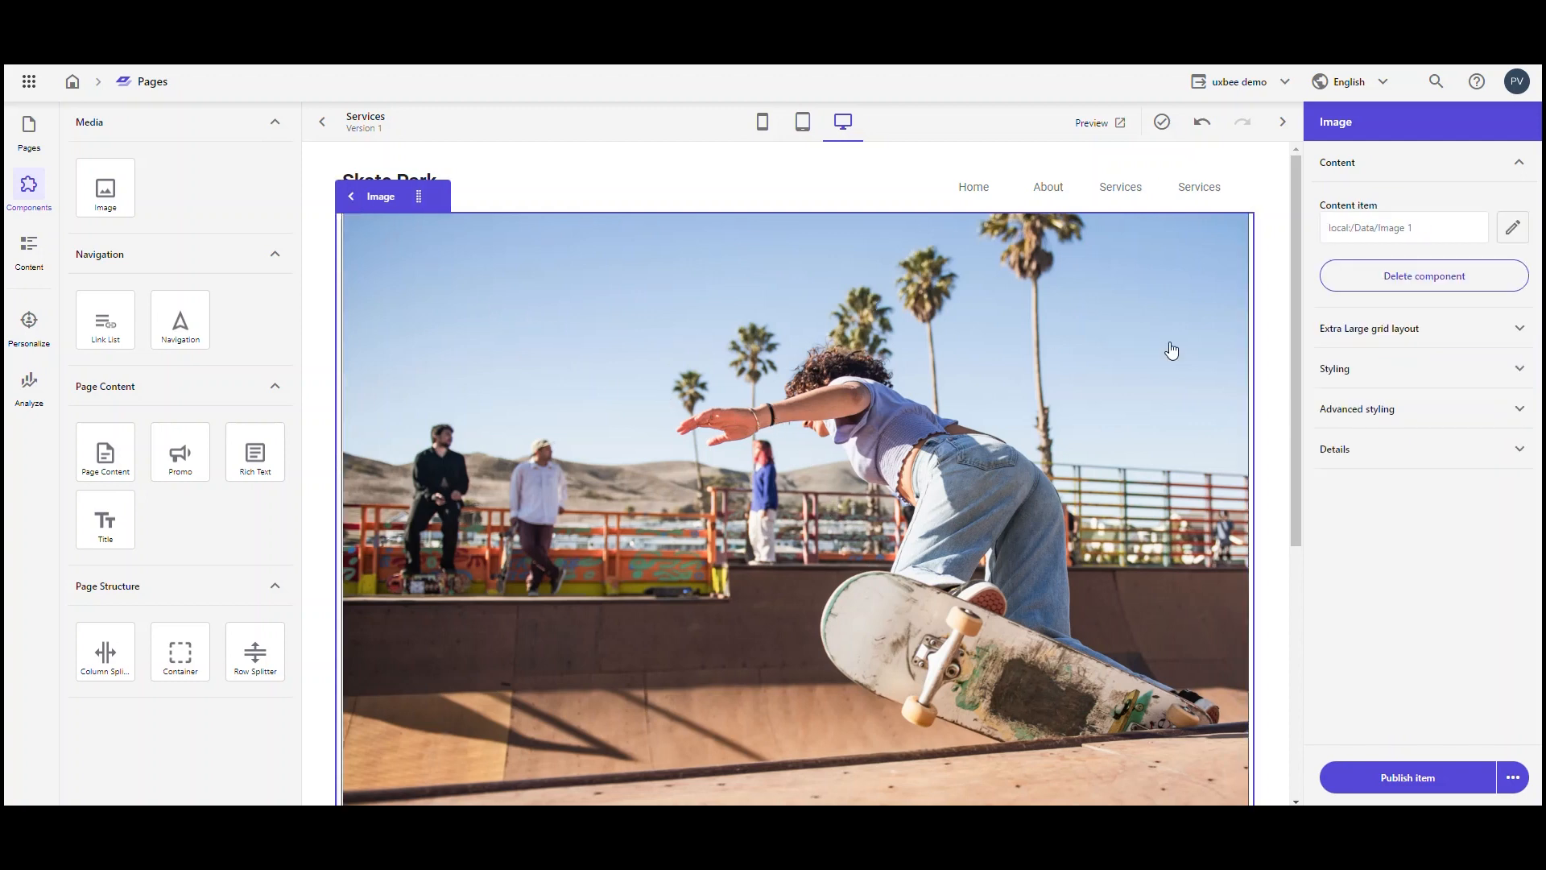
pyautogui.click(1516, 331)
pyautogui.click(1514, 332)
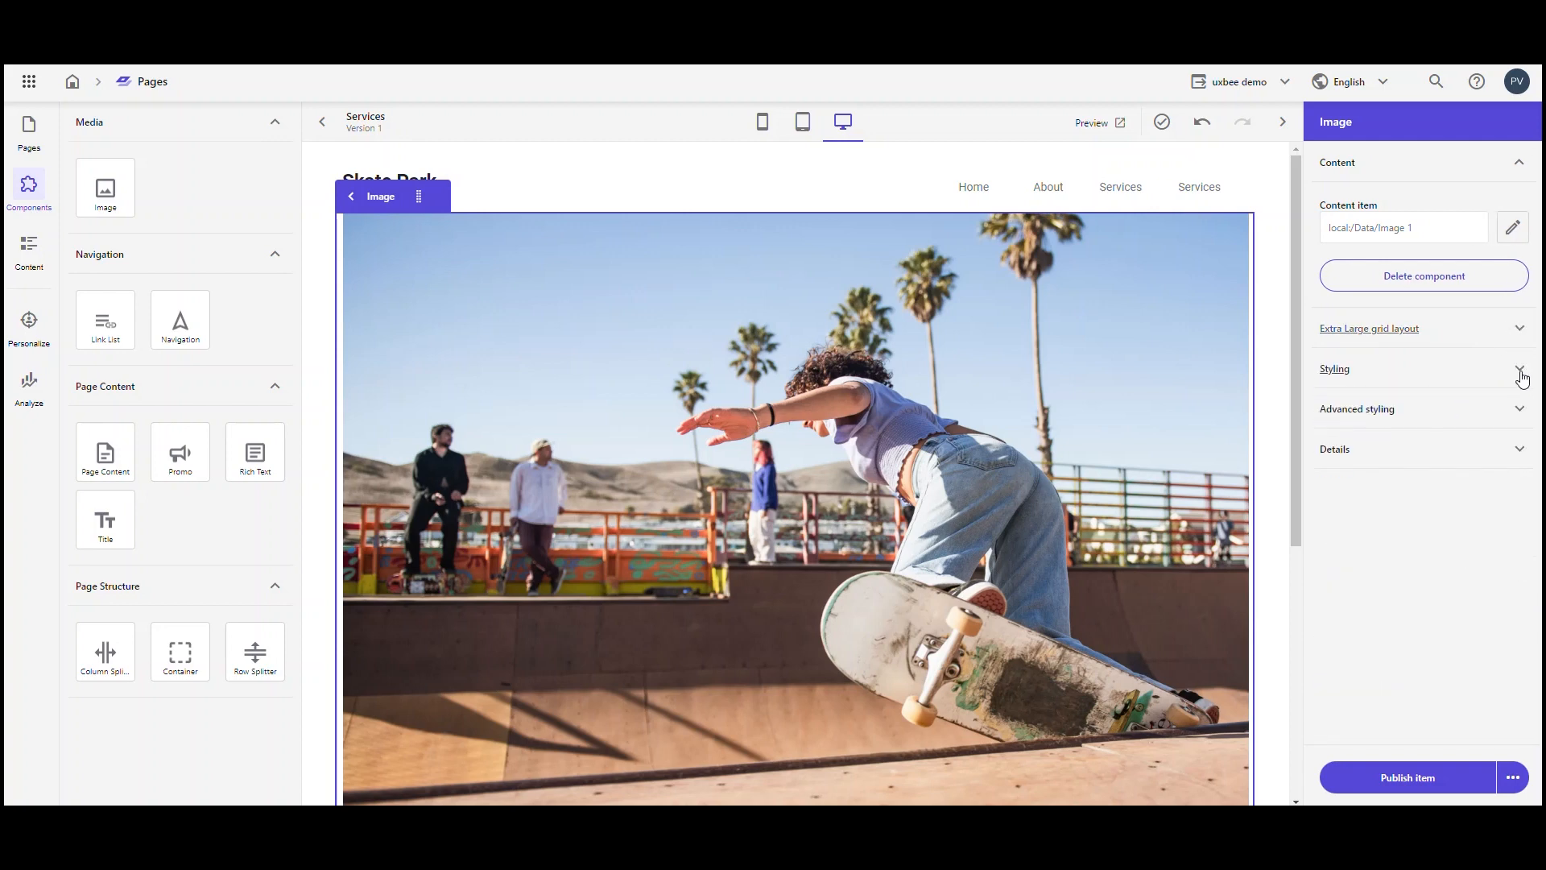
pyautogui.click(1518, 376)
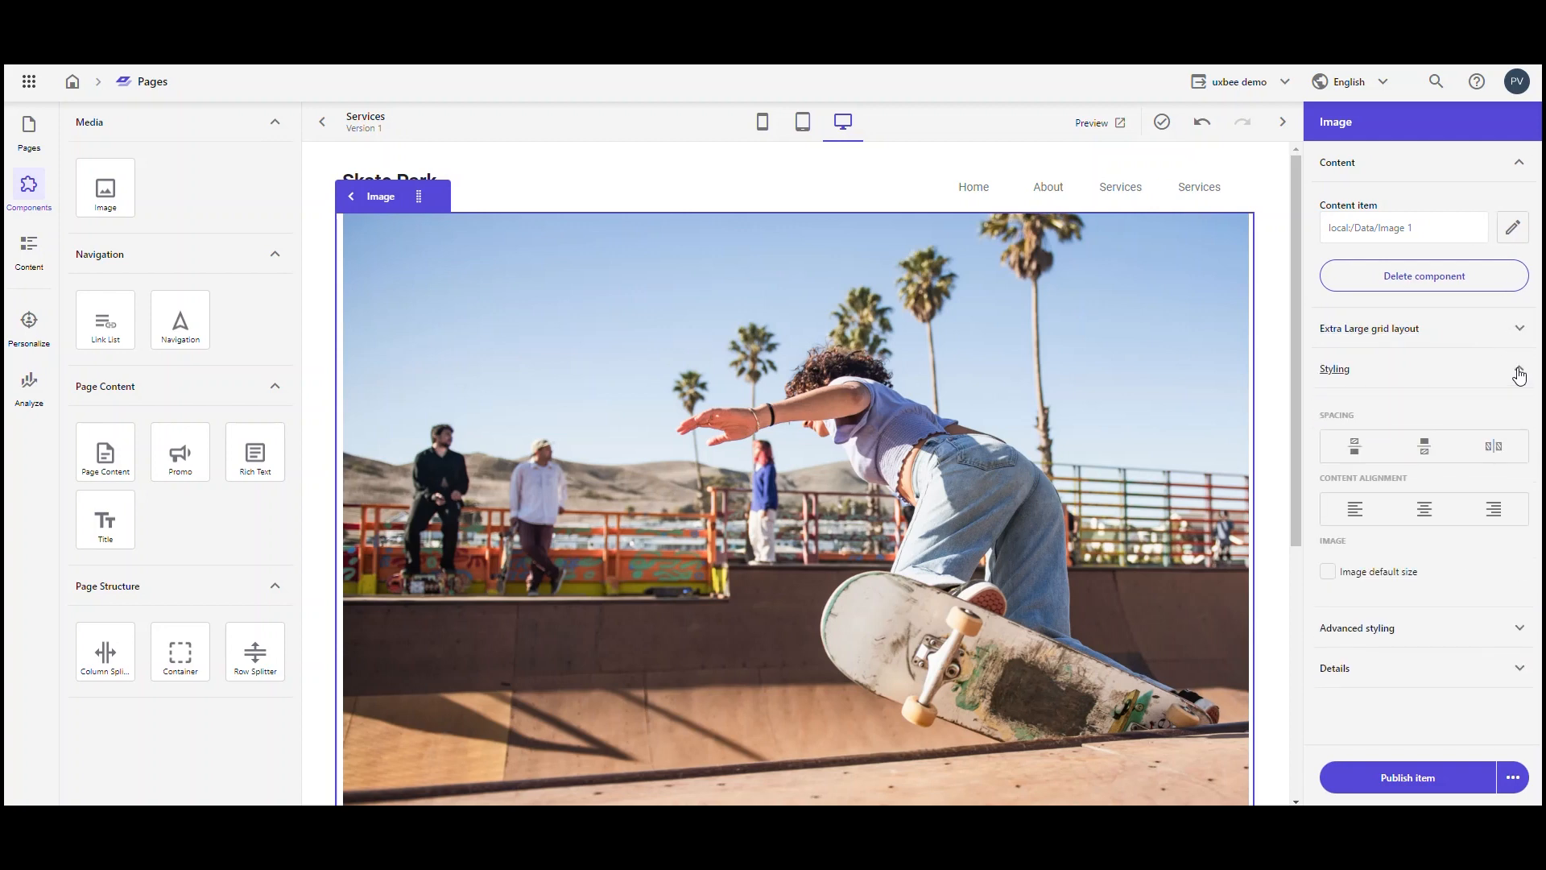
pyautogui.click(1519, 372)
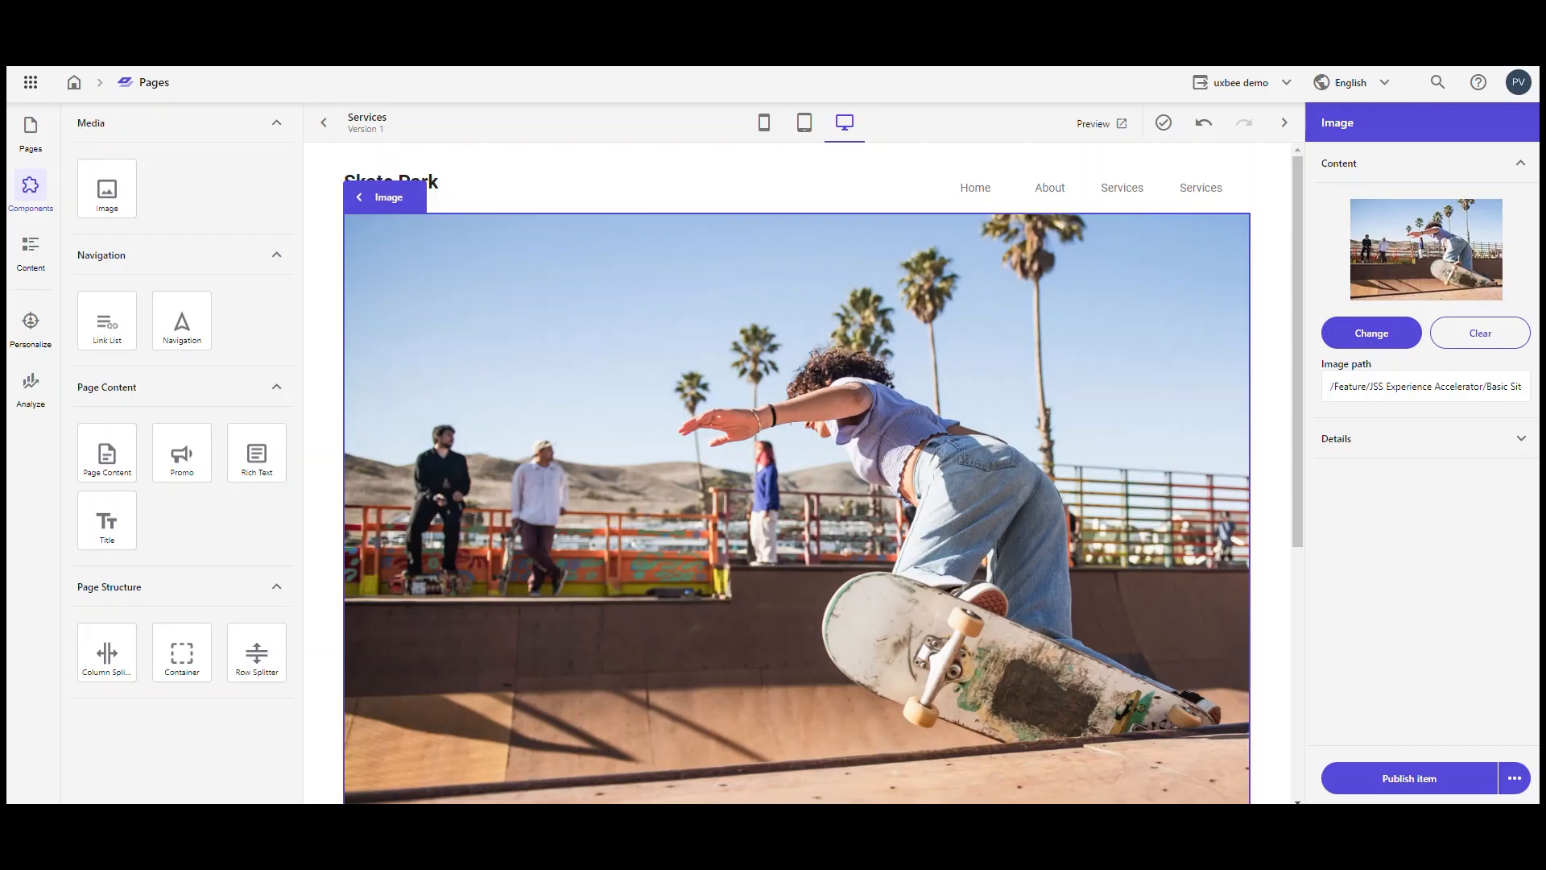
# Step: Add a Rich Text component to the first column of the upper column splitter, below the banner image
pyautogui.scroll(-5, 606, 517)
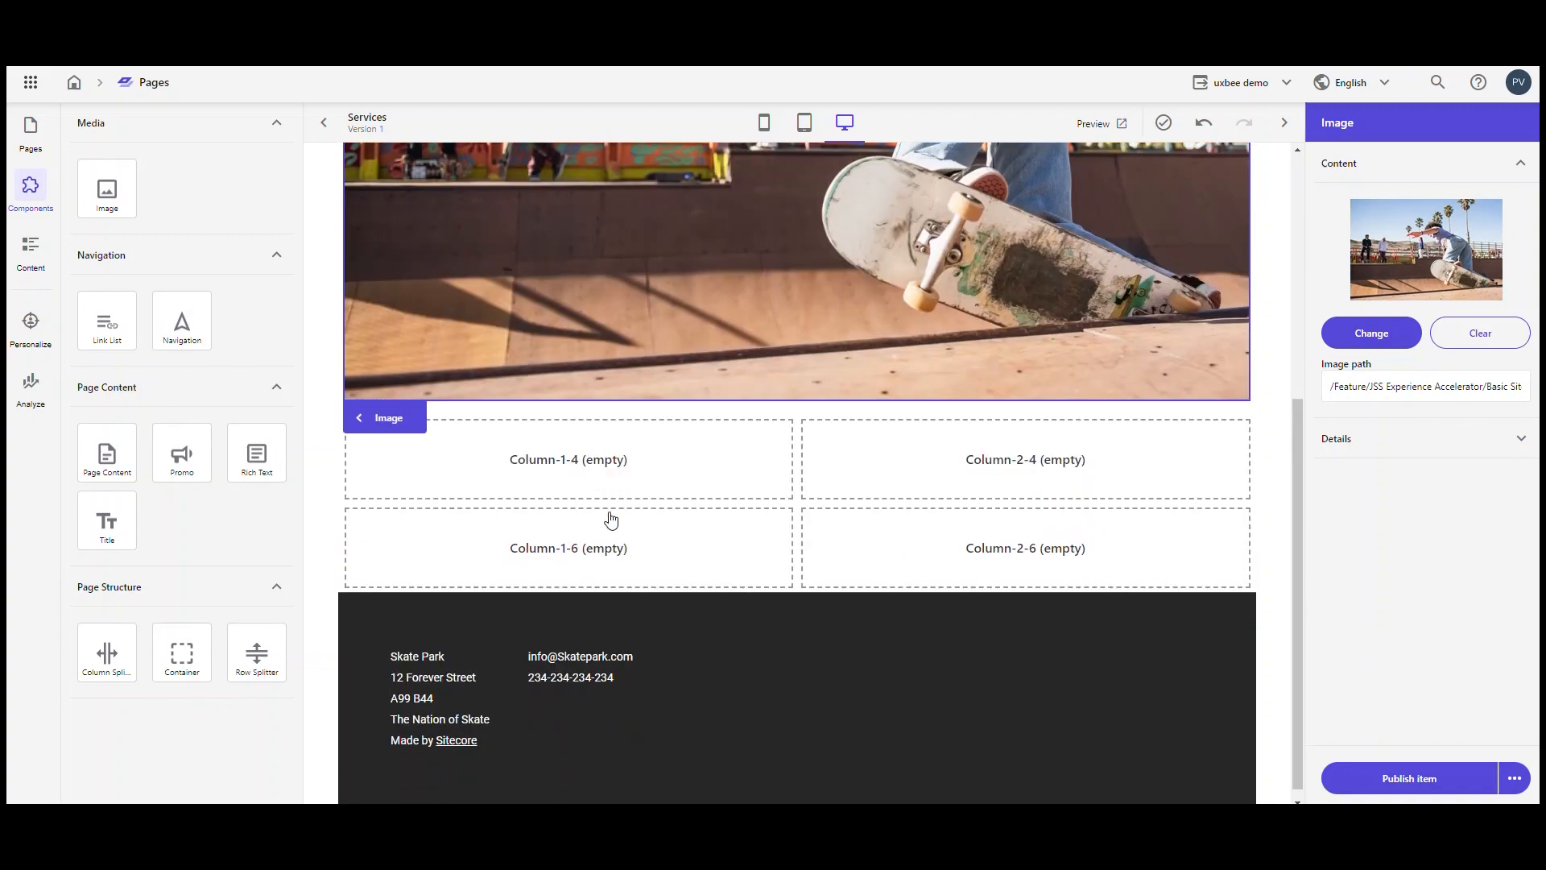
pyautogui.moveTo(248, 459); pyautogui.dragTo(474, 447)
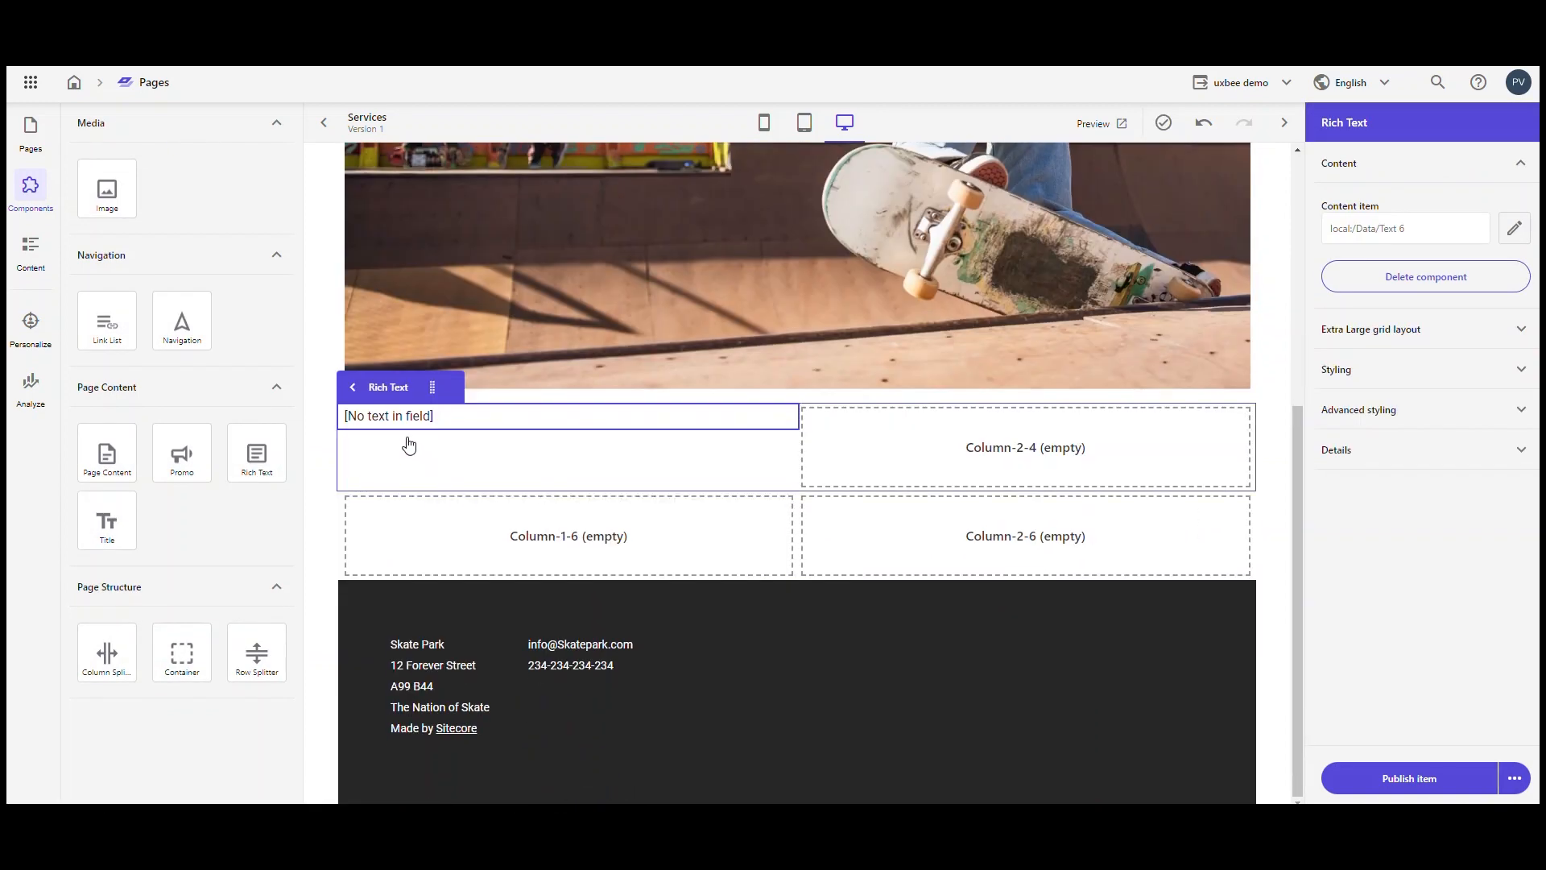
# Step: Fill the Rich Text component with the Lorem Ipsum paragraph and add two blank lines below it
pyautogui.click(394, 416)
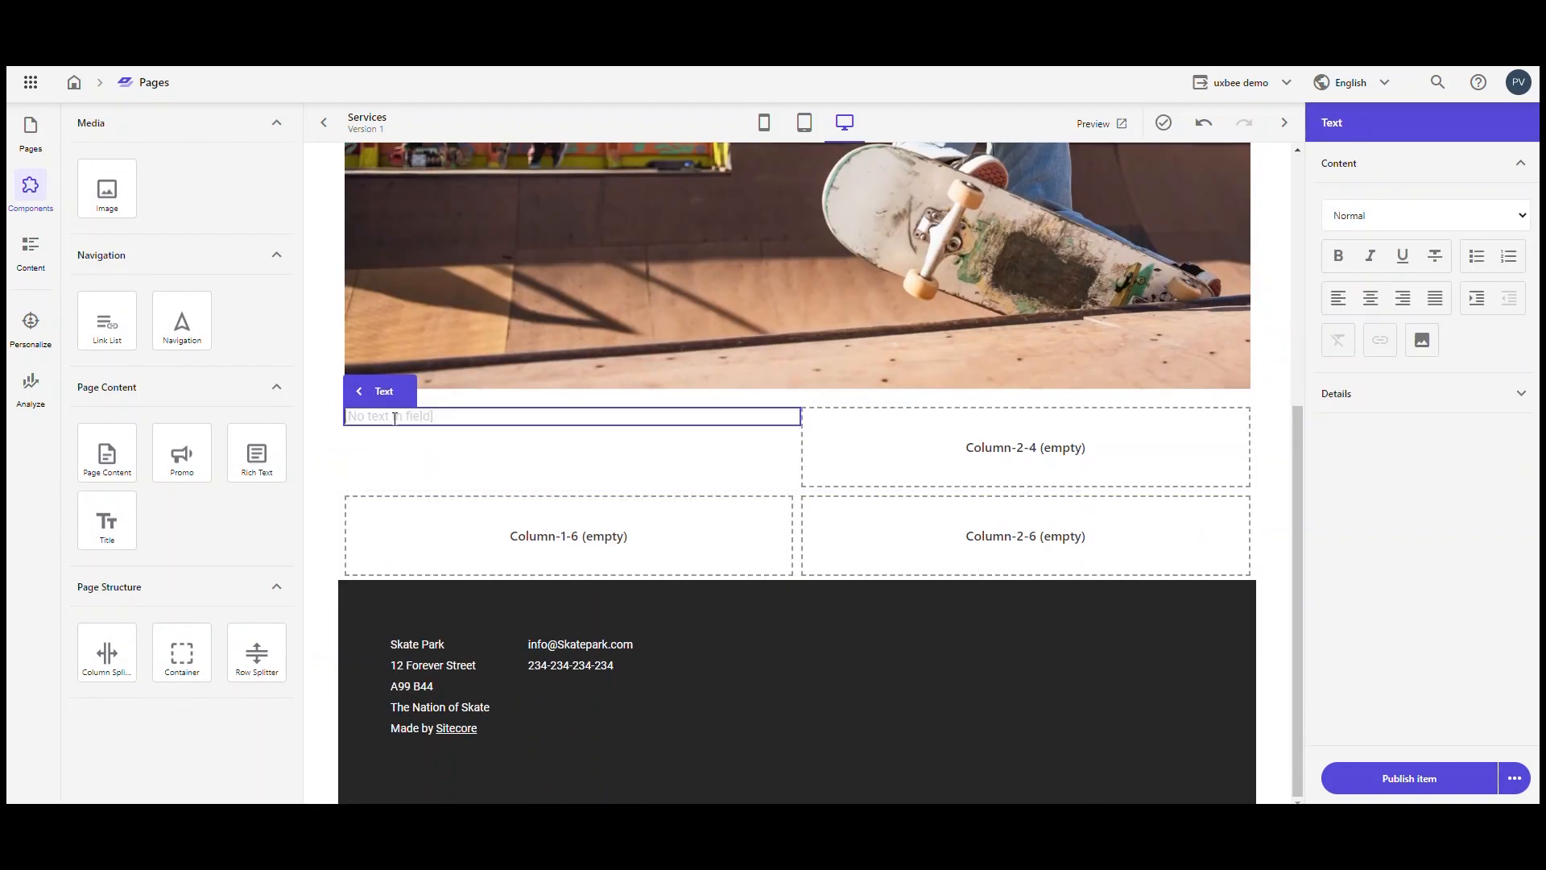
pyautogui.write("Lorem Ipsum is simply dummy text of the printing and typesetting industry. Lorem Ipsum has been the industry's standard dummy text ever since the 1500s, when an unknown printer took a galley of type and scrambled it to make a type specimen book.")
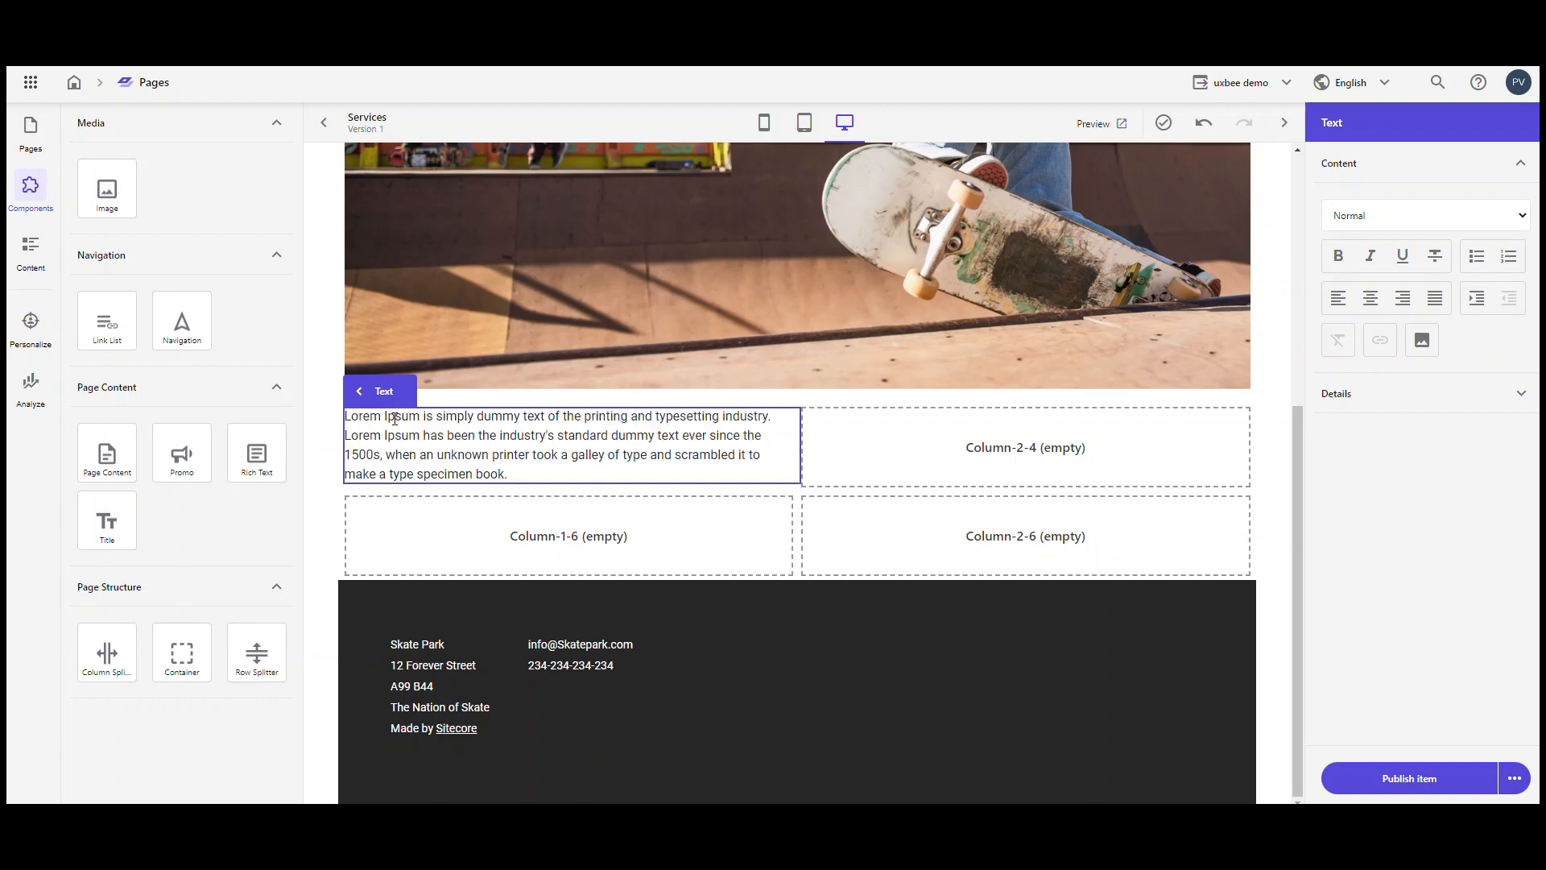
pyautogui.press('Return')
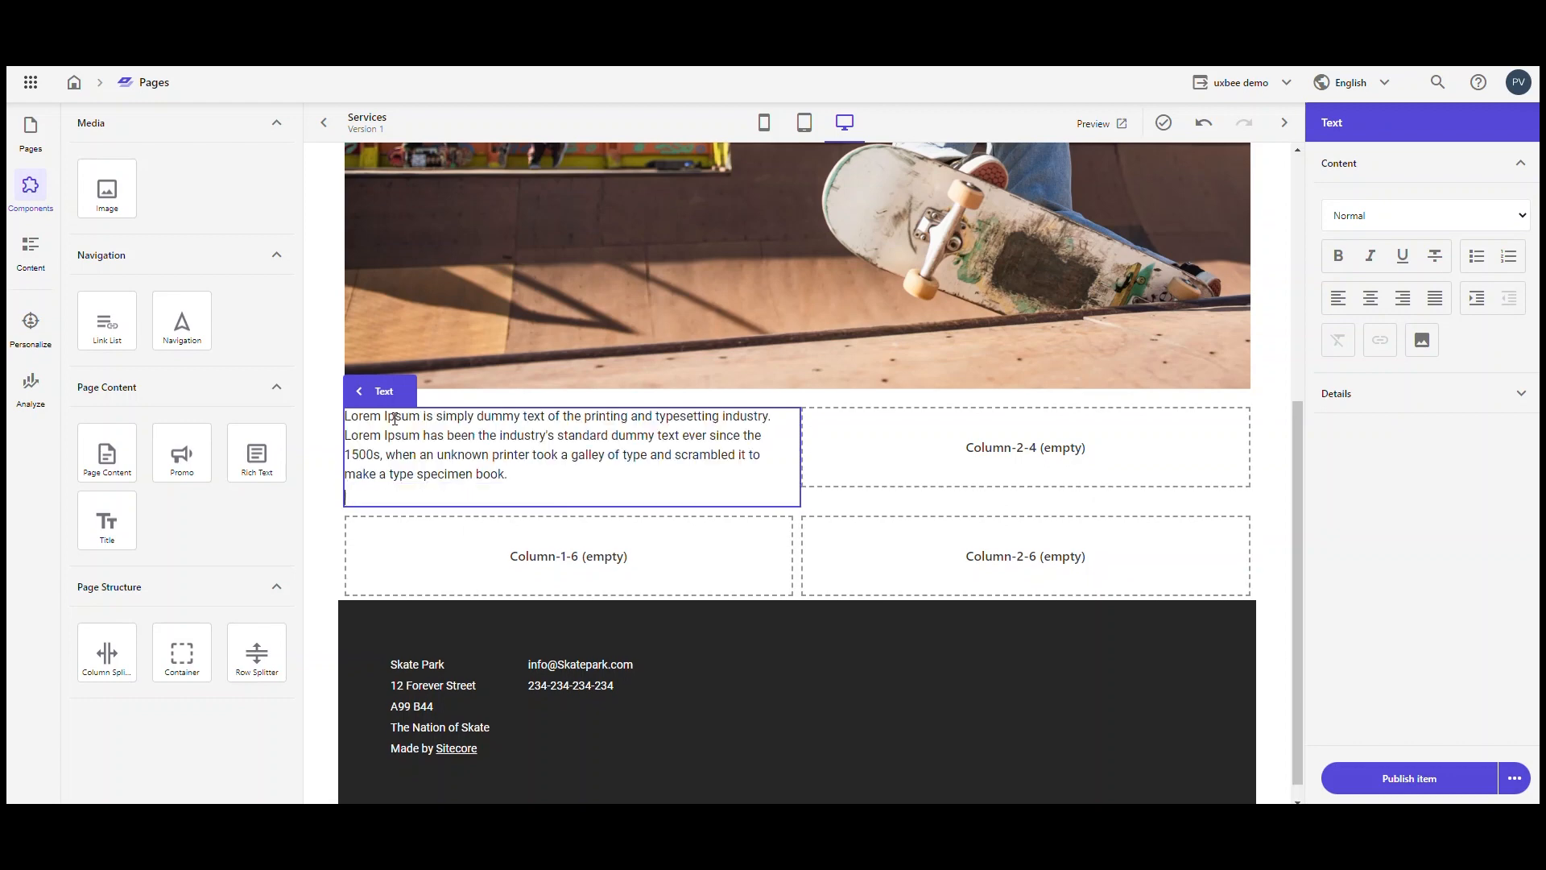
pyautogui.press('Return')
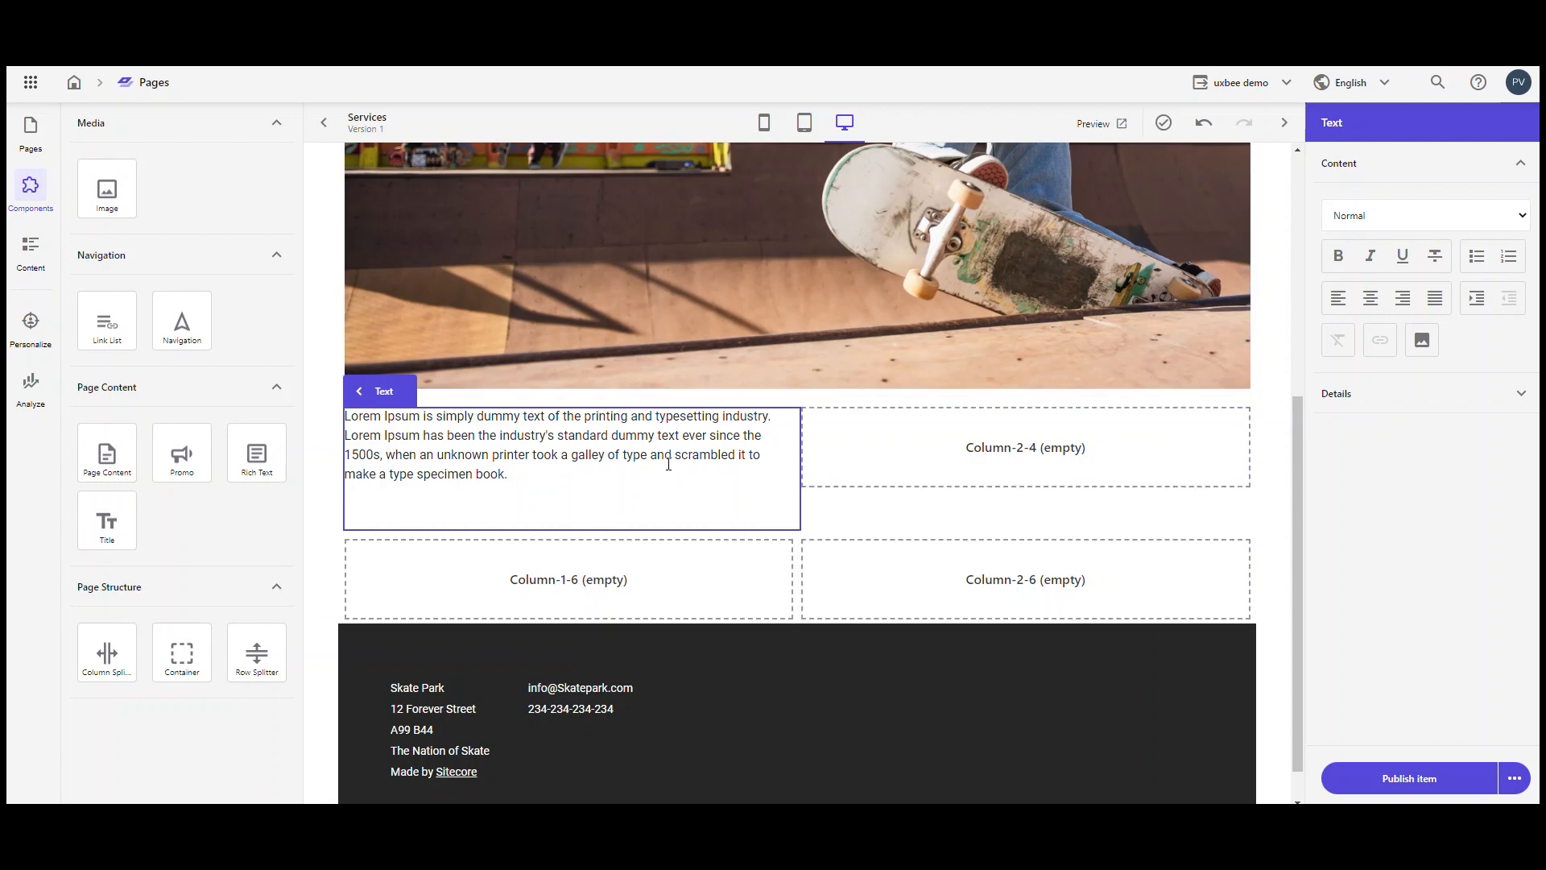
# Step: Examine the link settings available for the word "scrambled" in the paragraph, including the path, target and link title
pyautogui.doubleClick(692, 456)
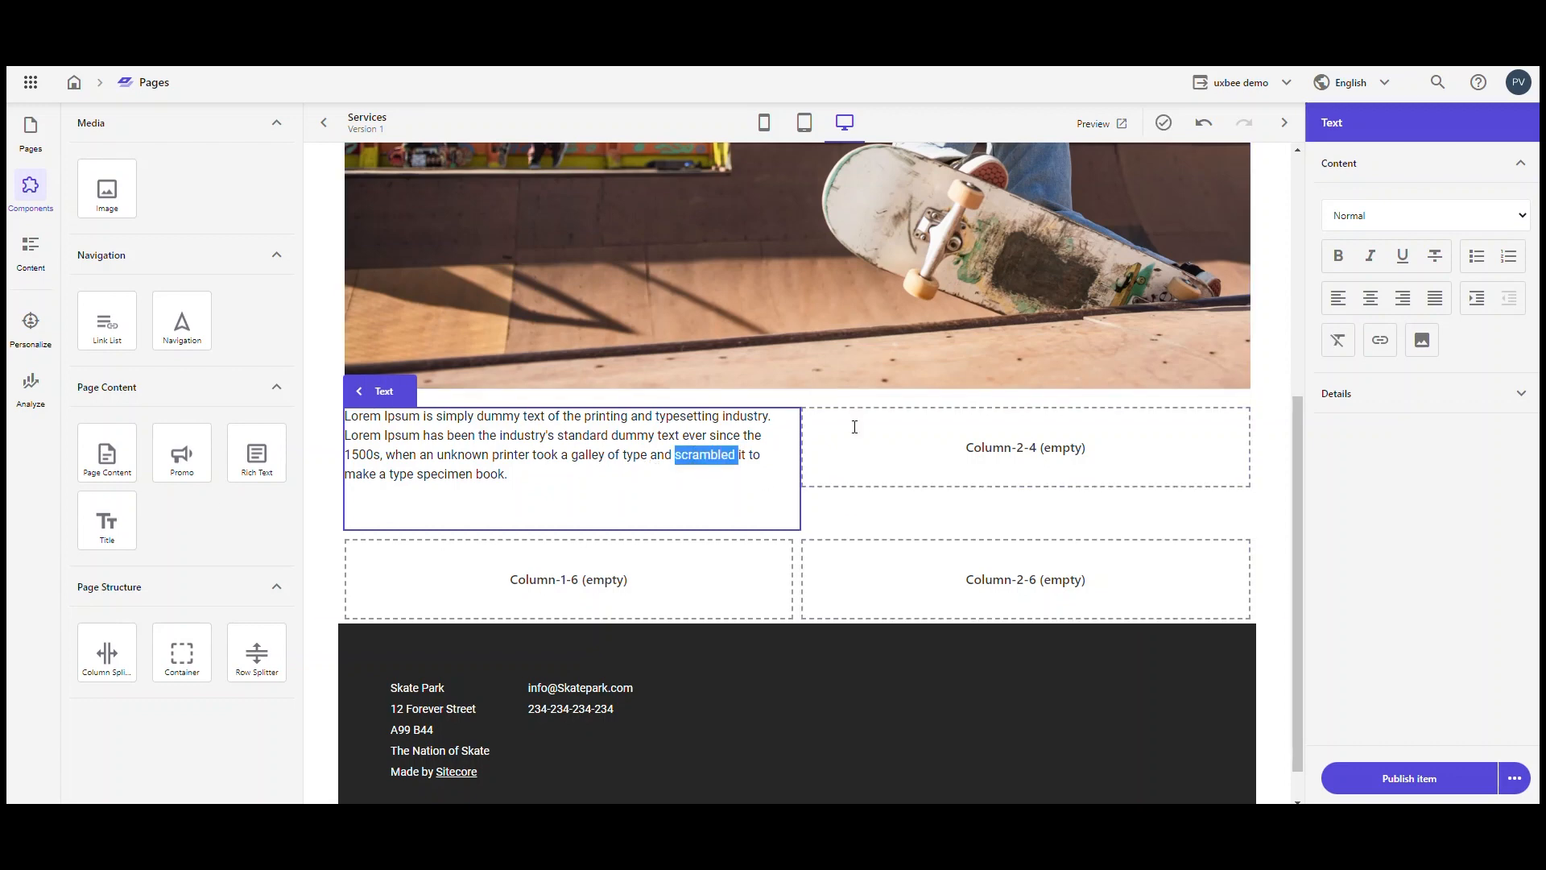
pyautogui.click(1382, 343)
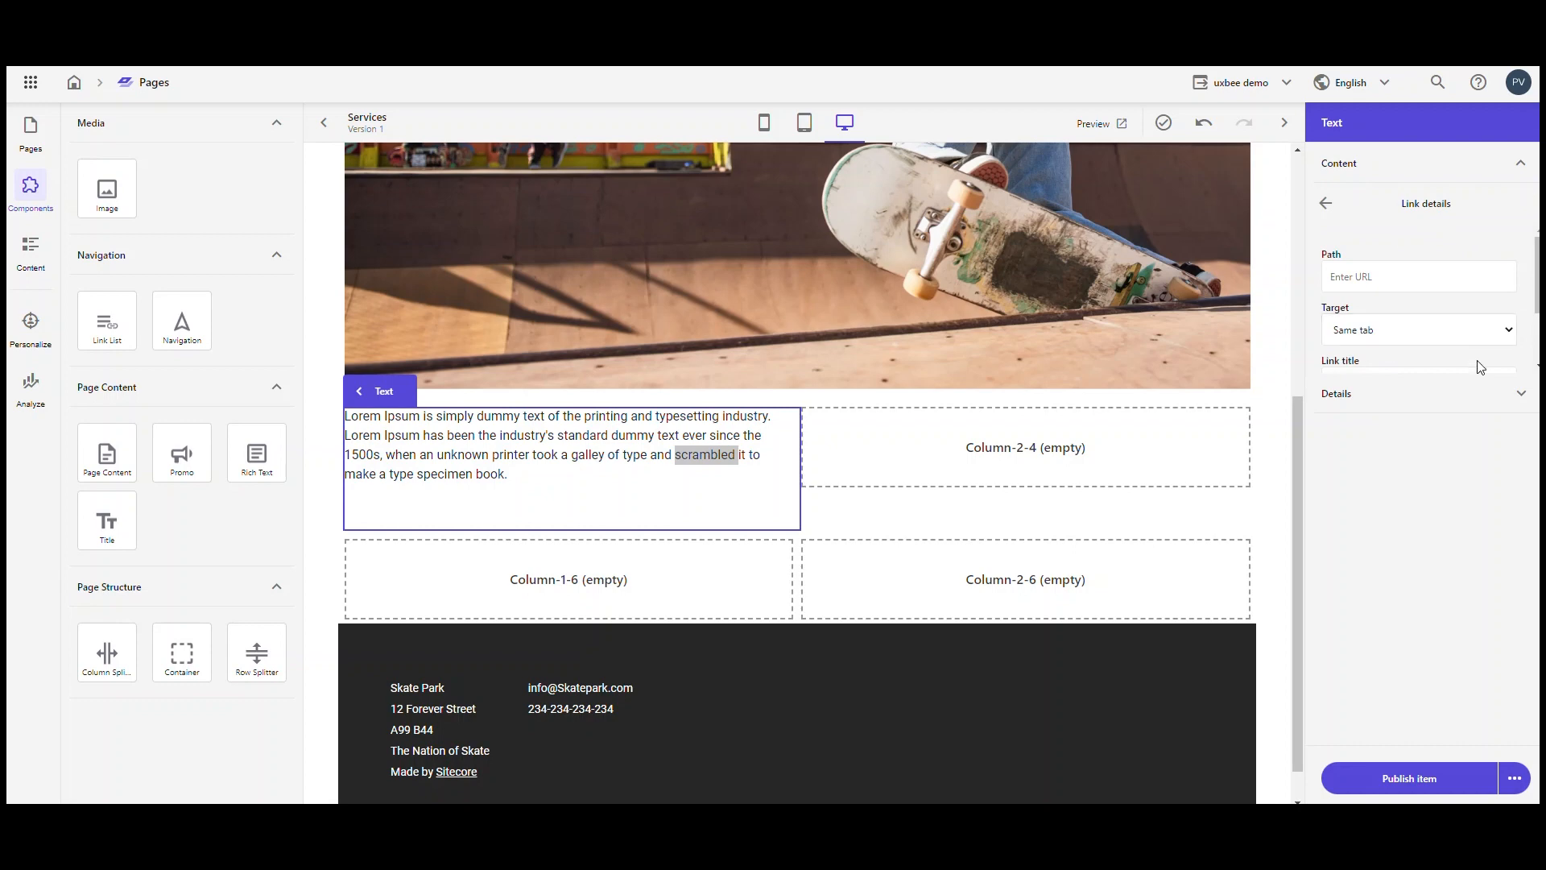
pyautogui.scroll(-1, 1509, 282)
pyautogui.click(1508, 275)
pyautogui.click(1508, 272)
pyautogui.moveTo(1537, 285); pyautogui.dragTo(1538, 303)
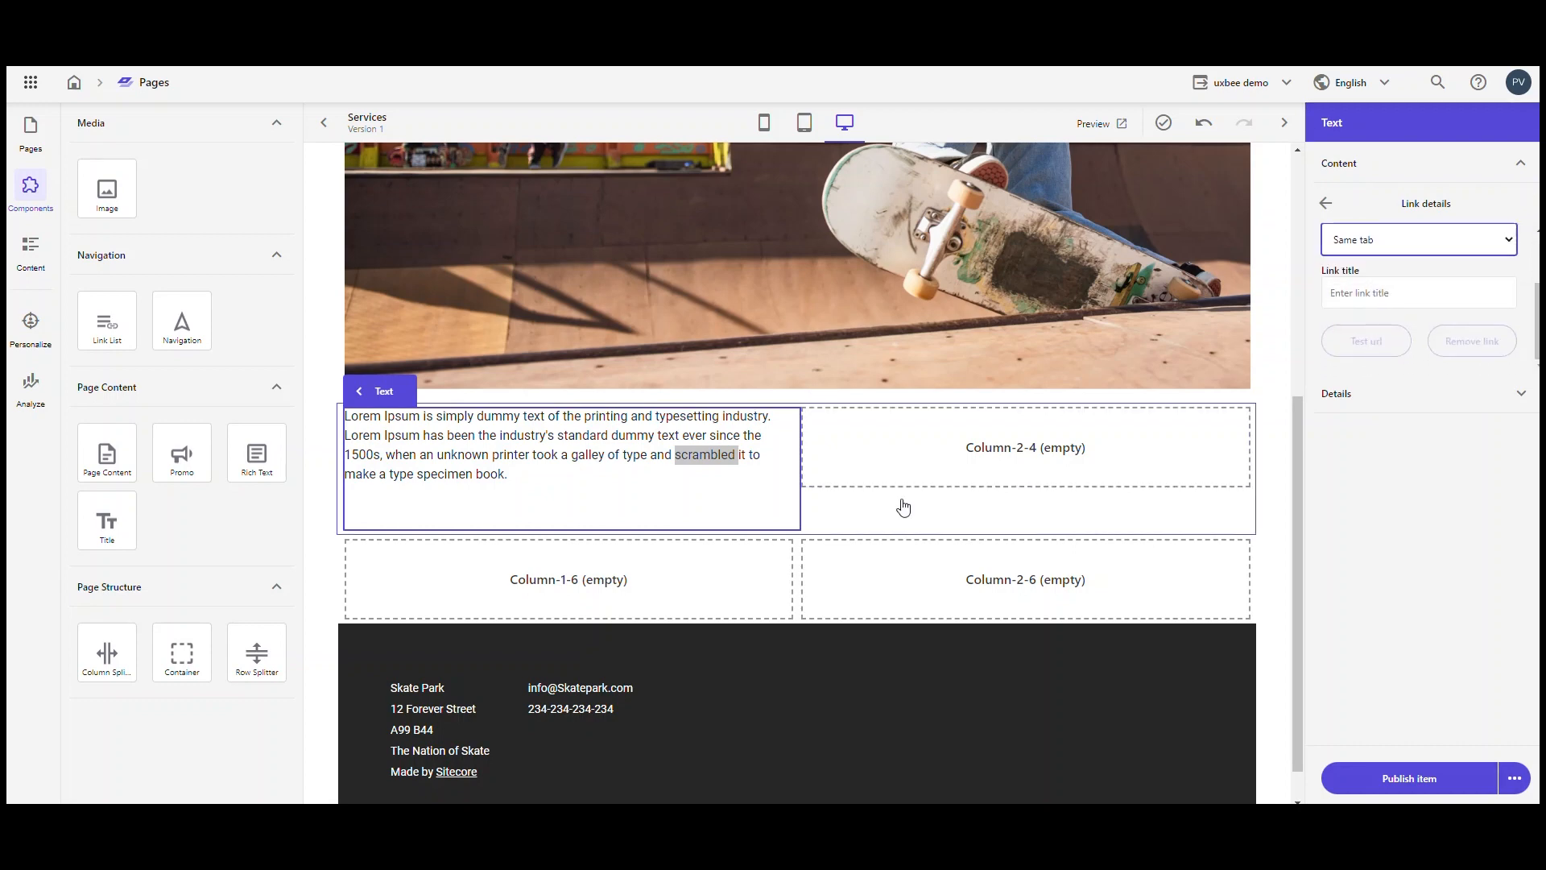
# Step: Insert the uxbee logo image from the media library on a new line below the Lorem Ipsum paragraph
pyautogui.click(755, 494)
pyautogui.press('Return')
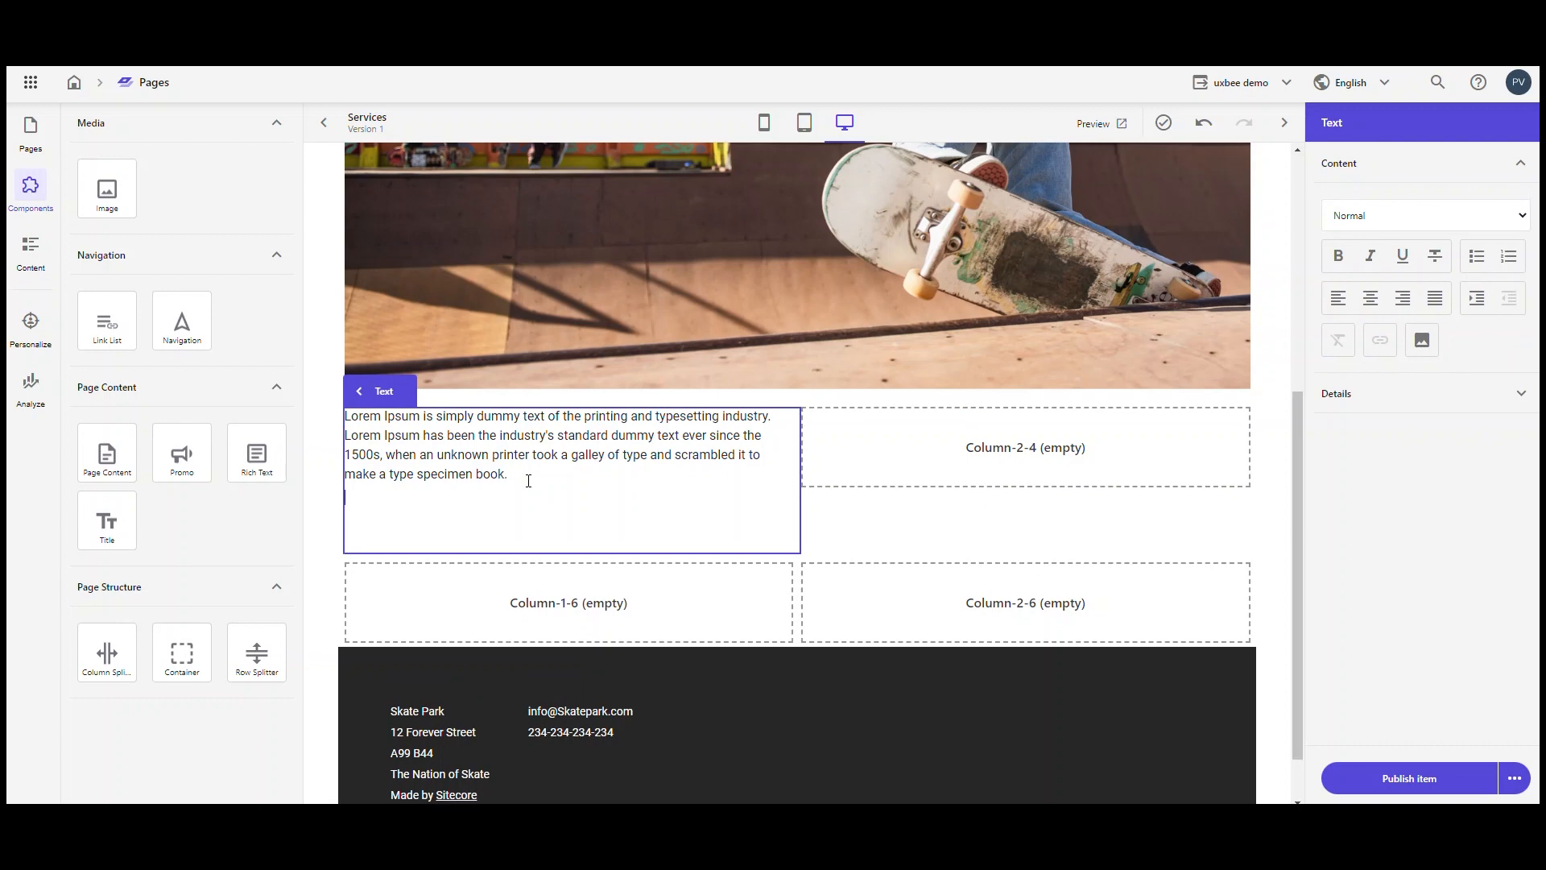
pyautogui.click(1423, 339)
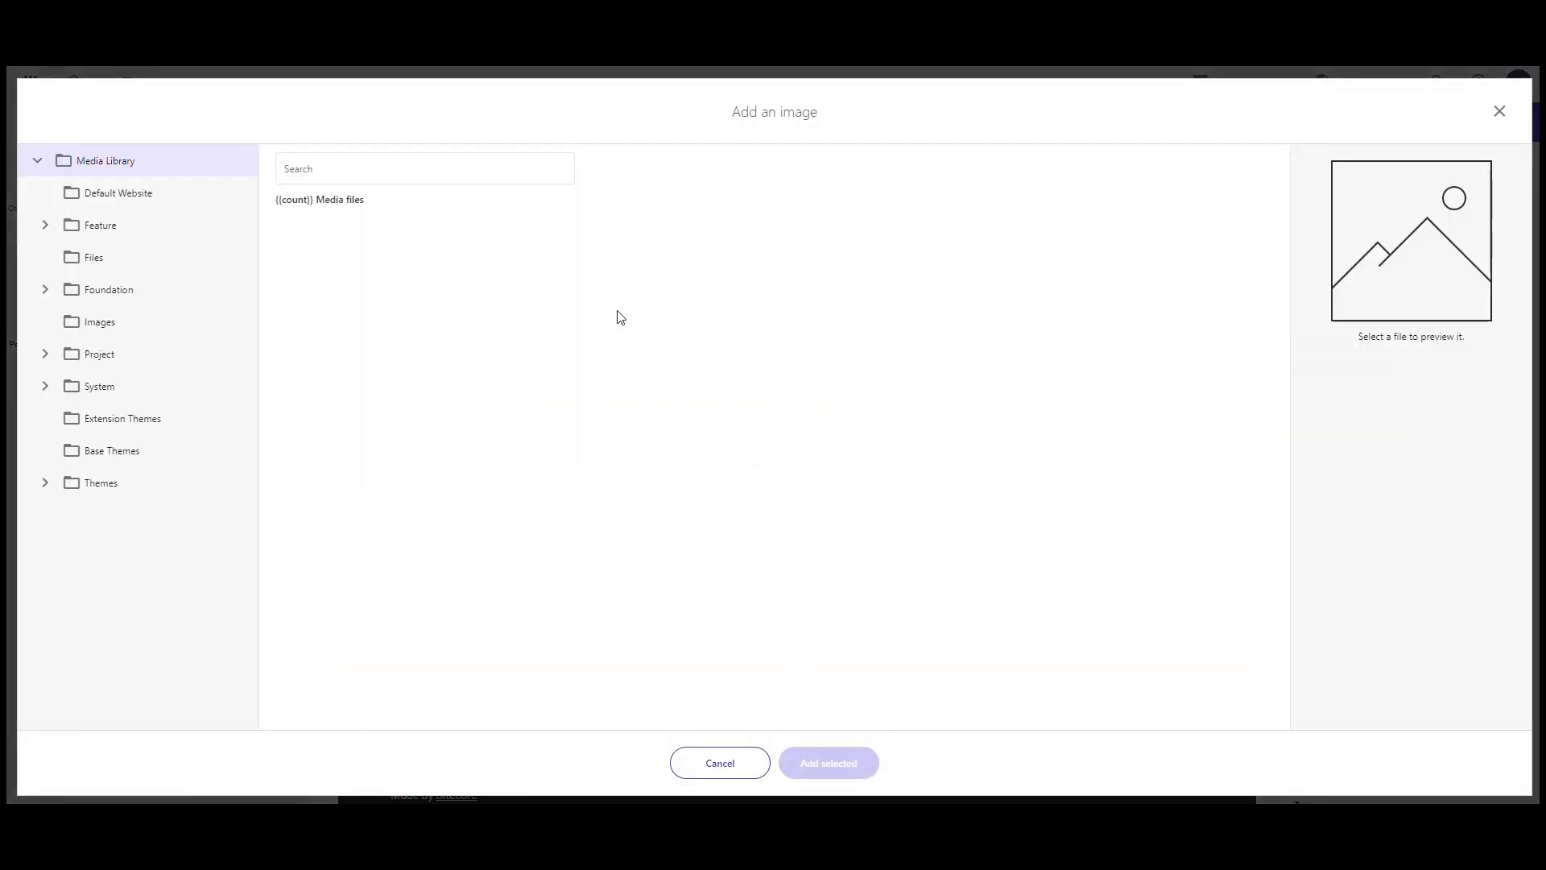
pyautogui.click(522, 630)
pyautogui.click(806, 762)
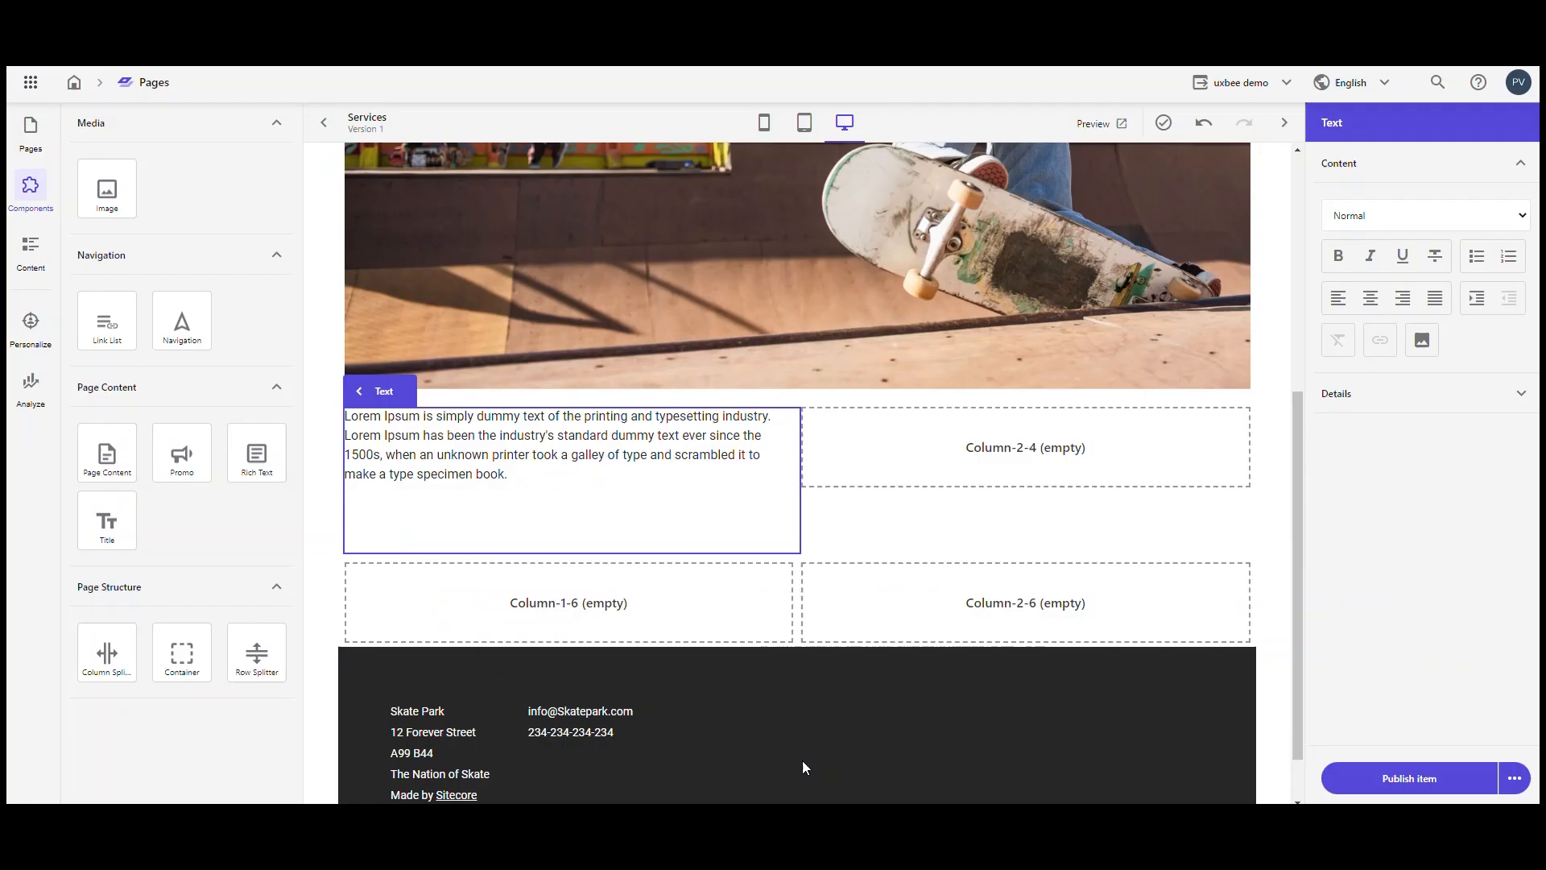
# Step: Delete the uxbee logo image and the extra blank line from the Rich Text component
pyautogui.click(618, 549)
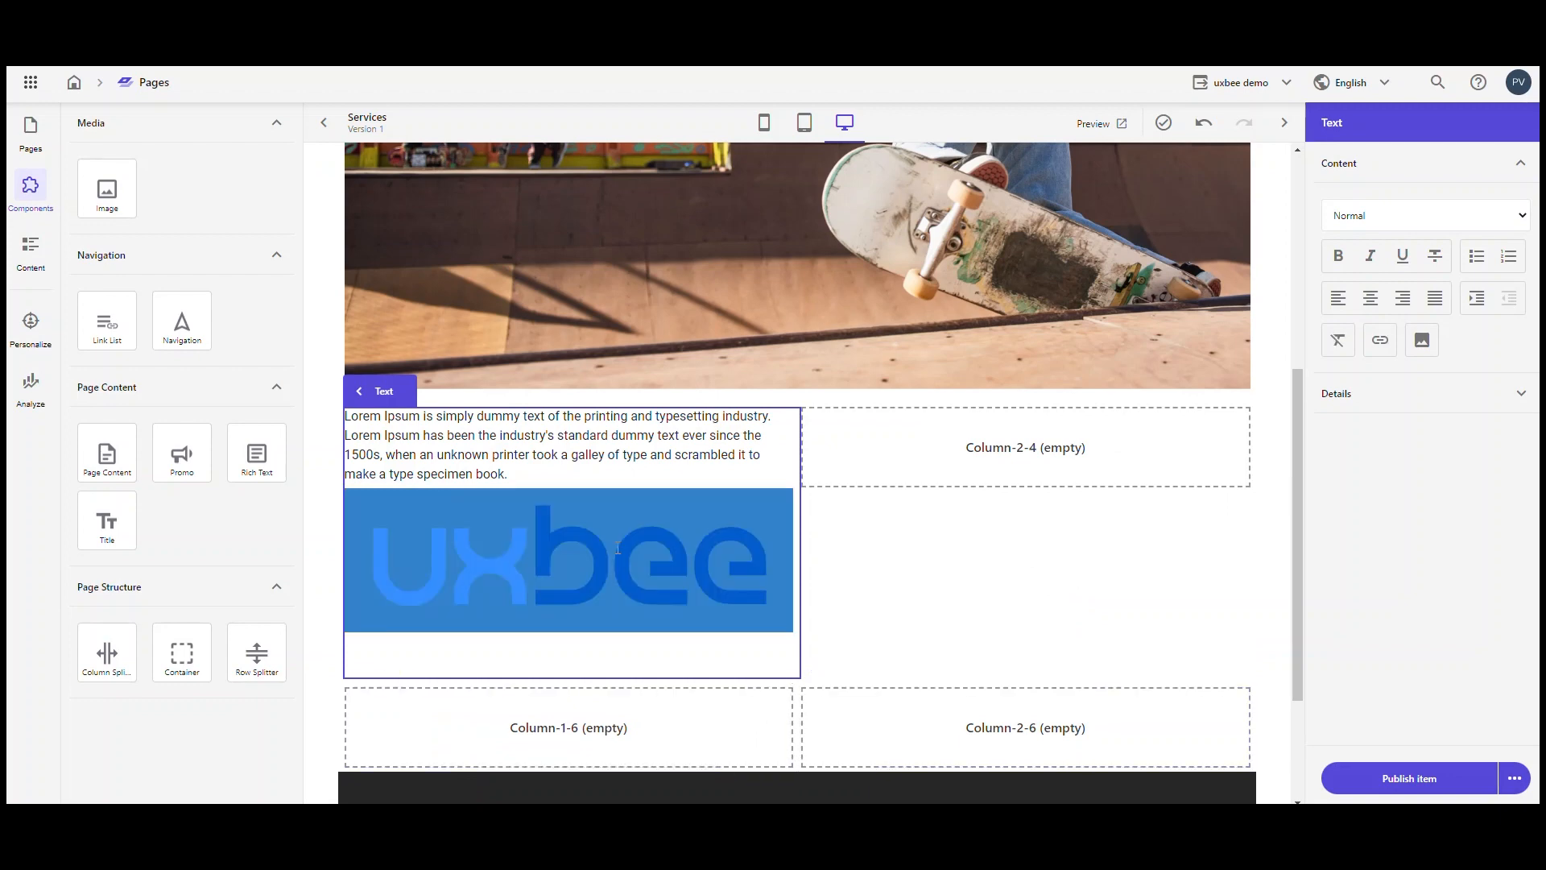
pyautogui.press('Delete')
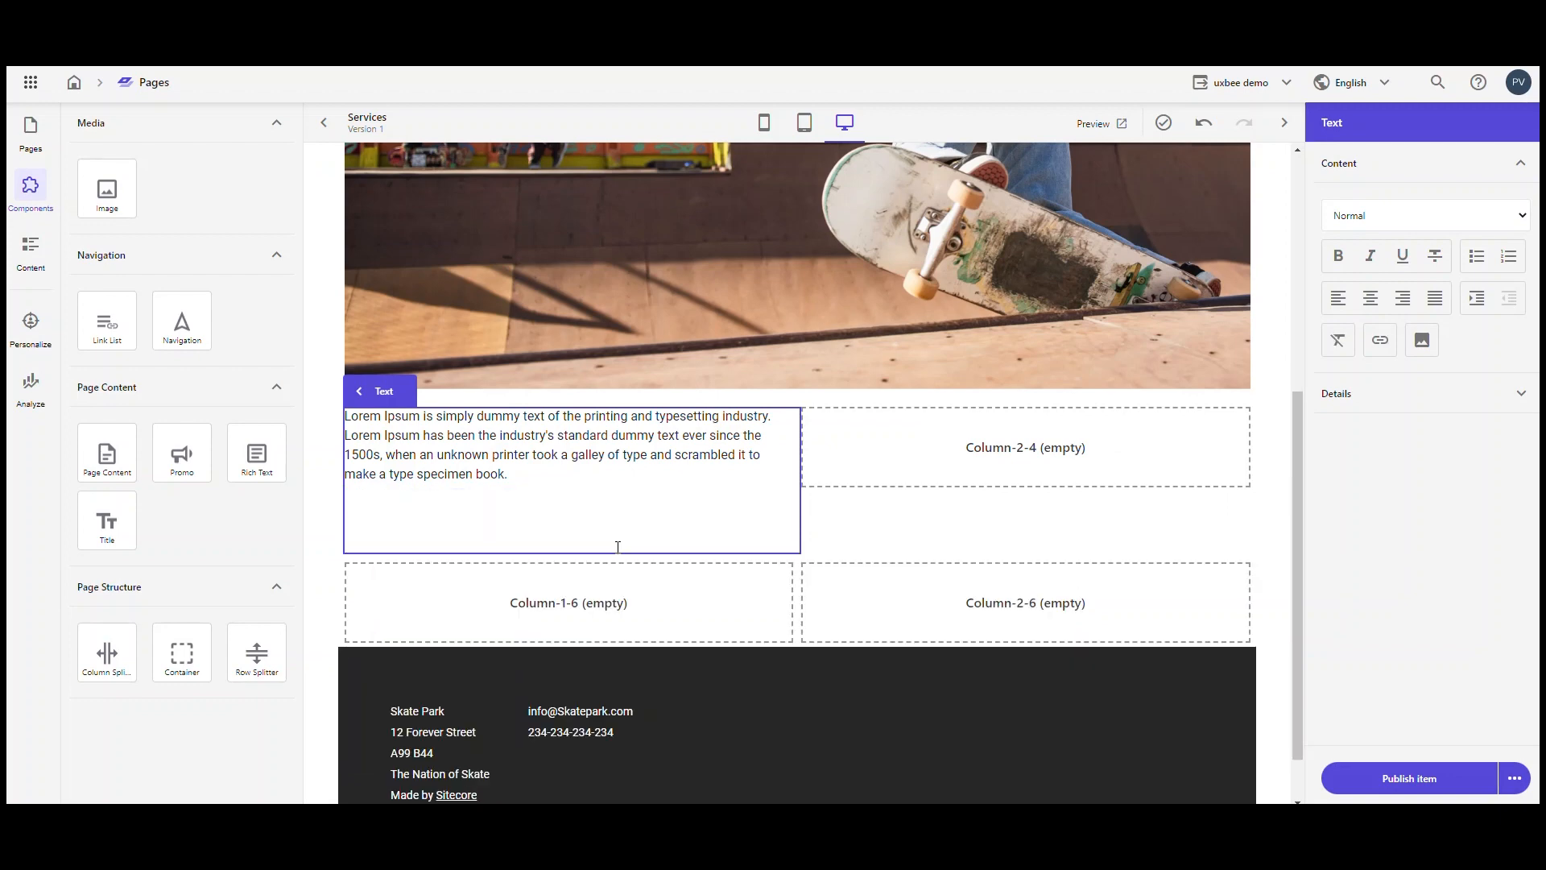
pyautogui.write('\\')
pyautogui.press('BackSpace')
pyautogui.press('BackSpace')
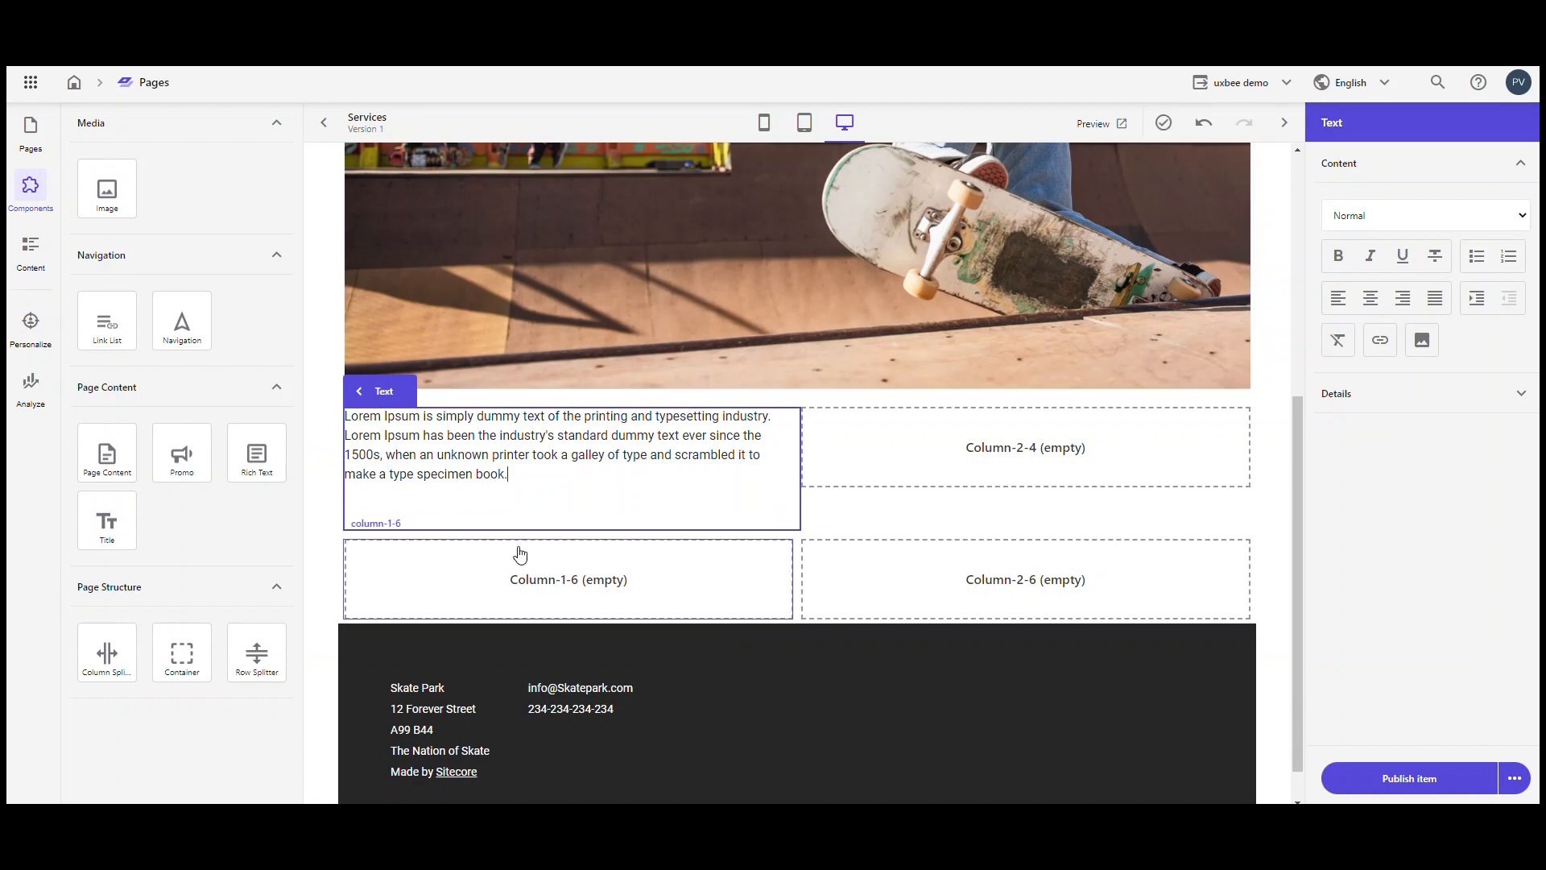
# Step: Examine the Rich Text component's styling and Extra Large grid layout options
pyautogui.click(1423, 369)
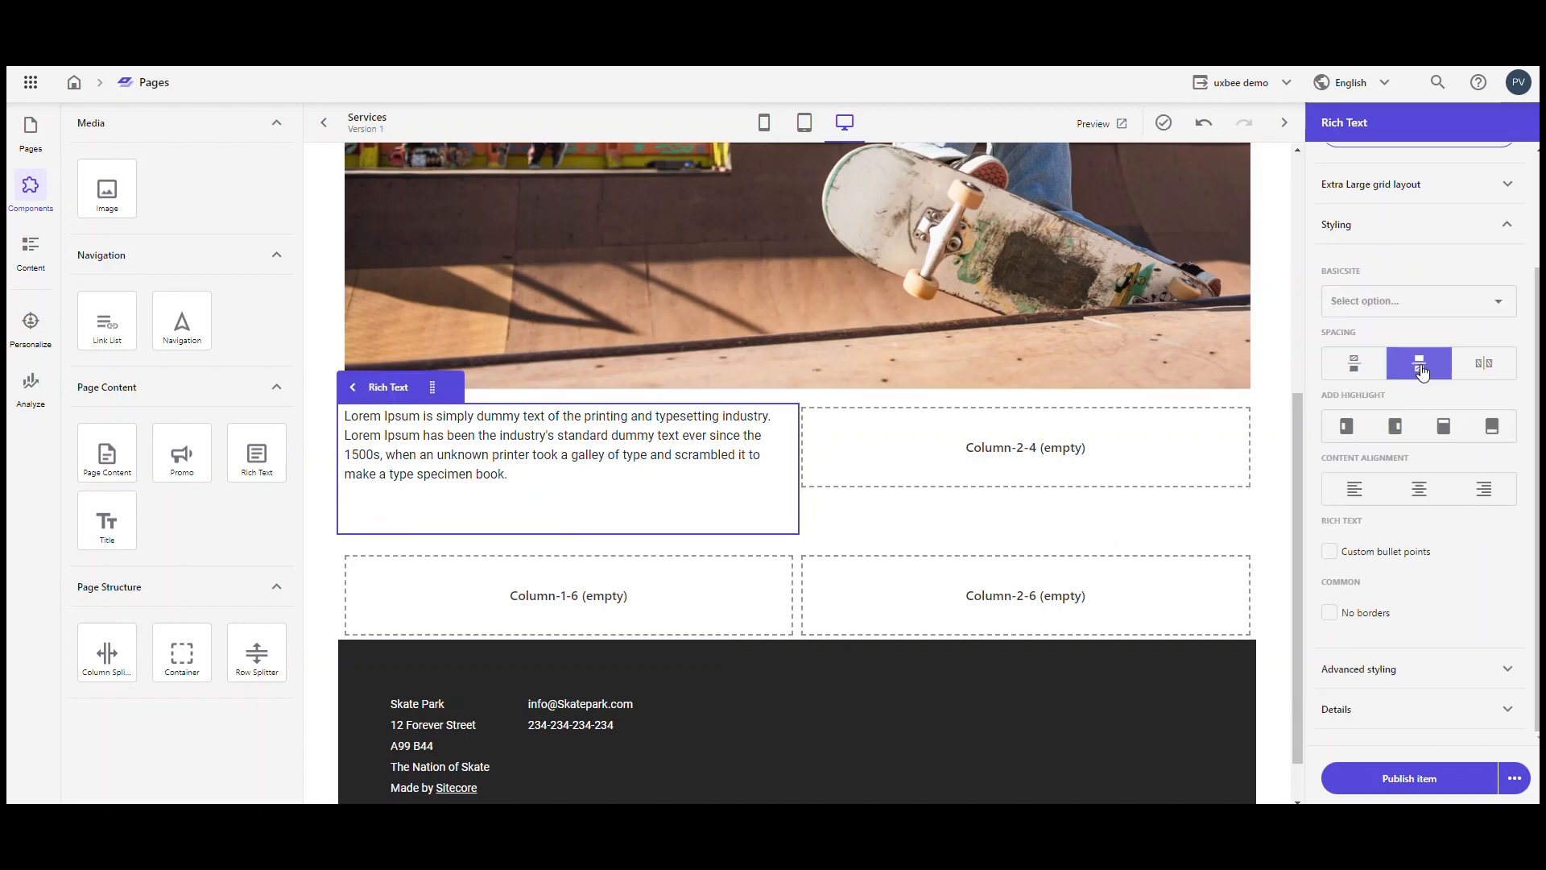
pyautogui.click(1422, 369)
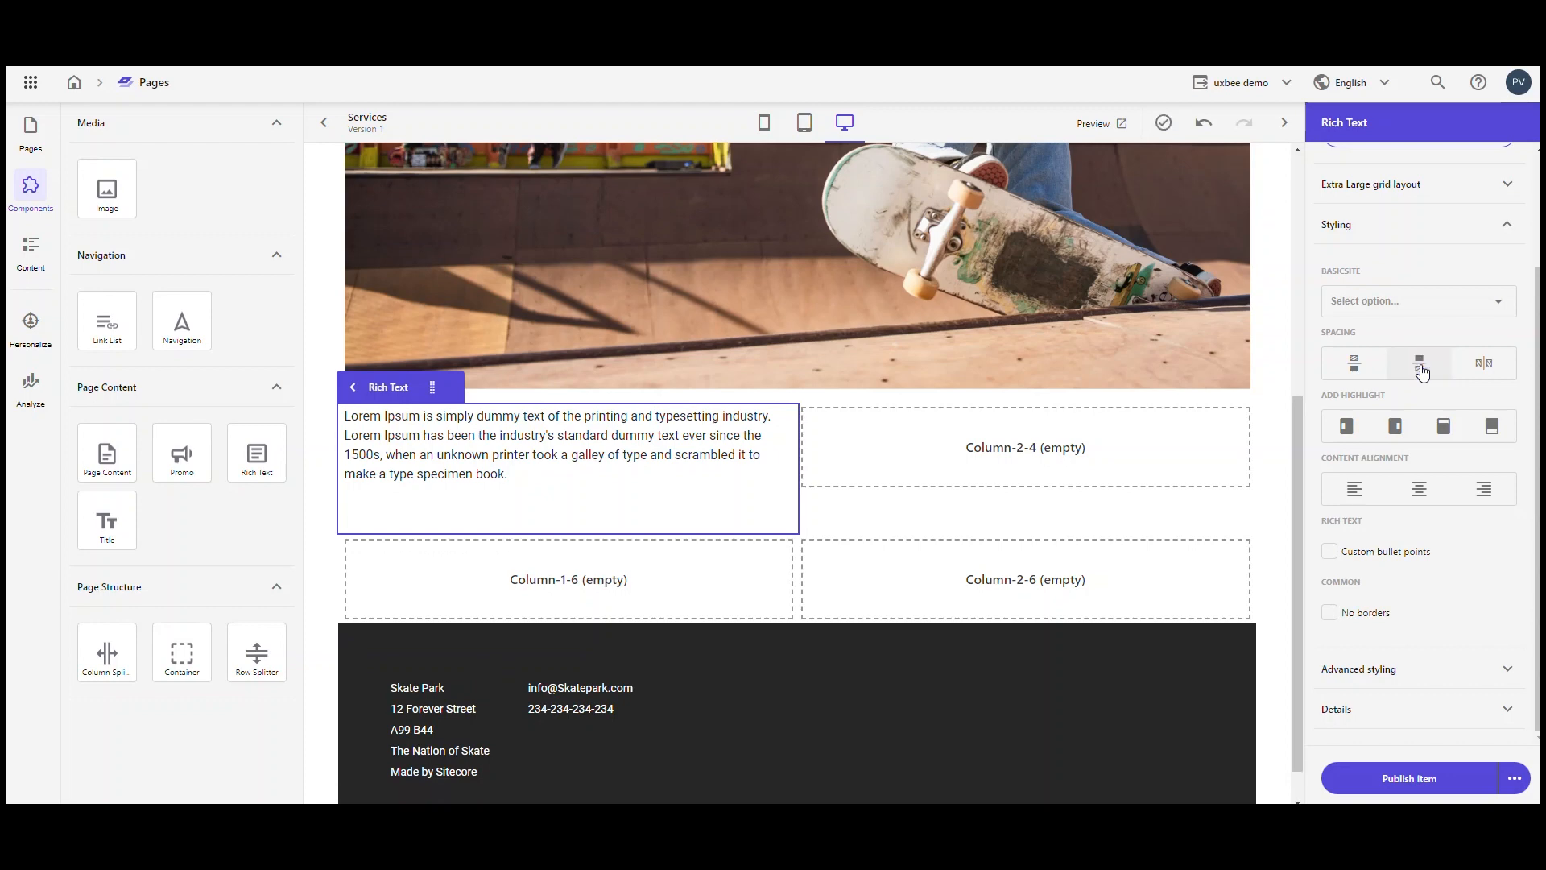
pyautogui.click(1509, 189)
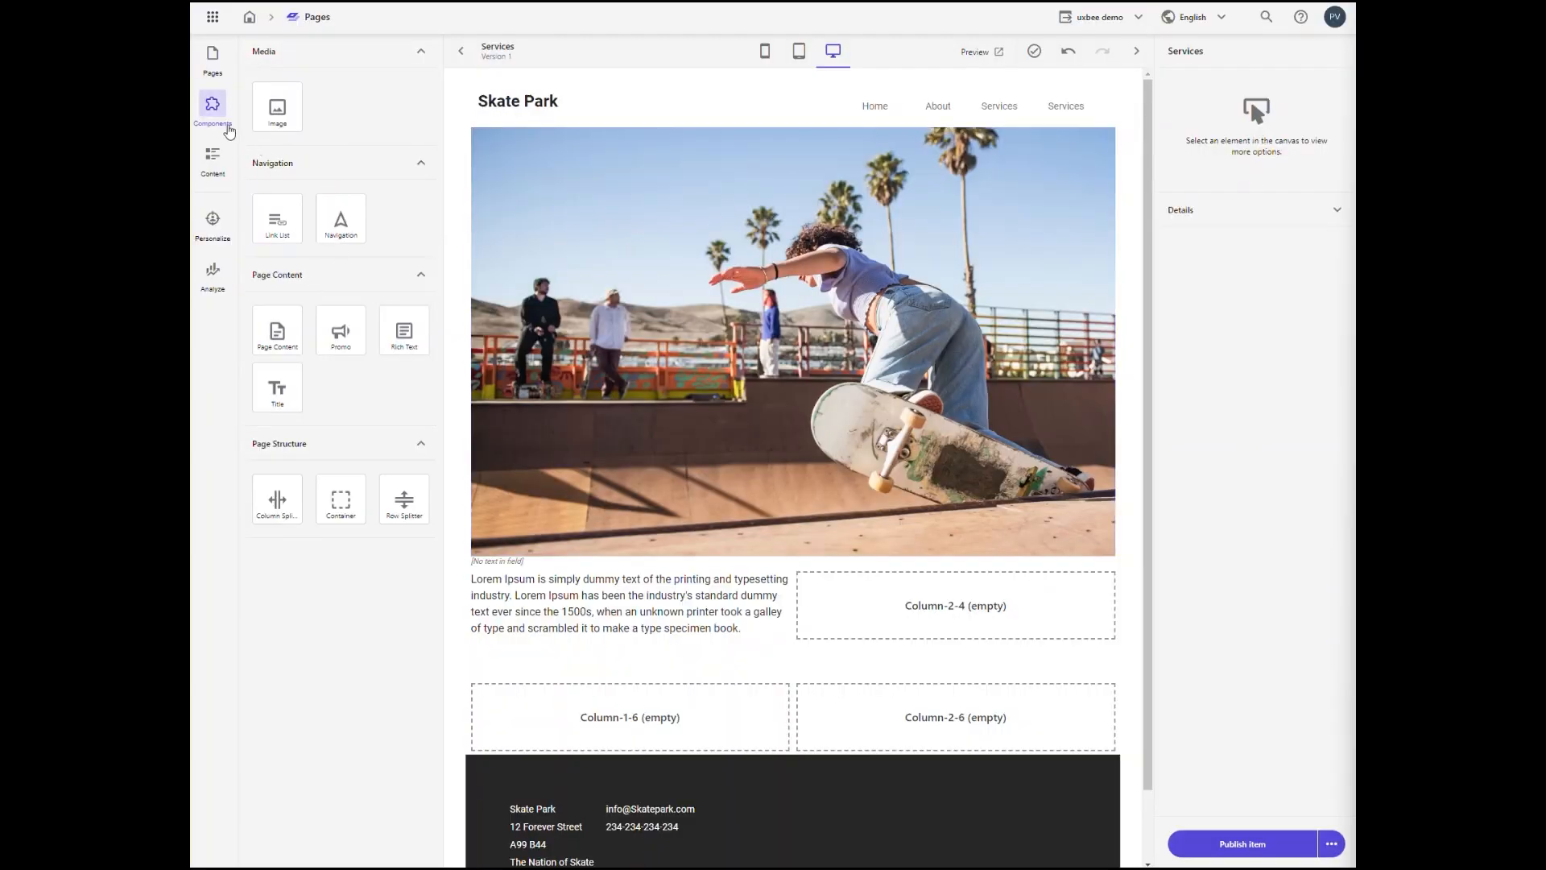
# Step: Add Image components to the upper splitter's second column and the lower splitter's first column, filling the lower one with bottom-right from Basic Site
pyautogui.moveTo(277, 106); pyautogui.dragTo(632, 653)
pyautogui.moveTo(276, 112); pyautogui.dragTo(880, 600)
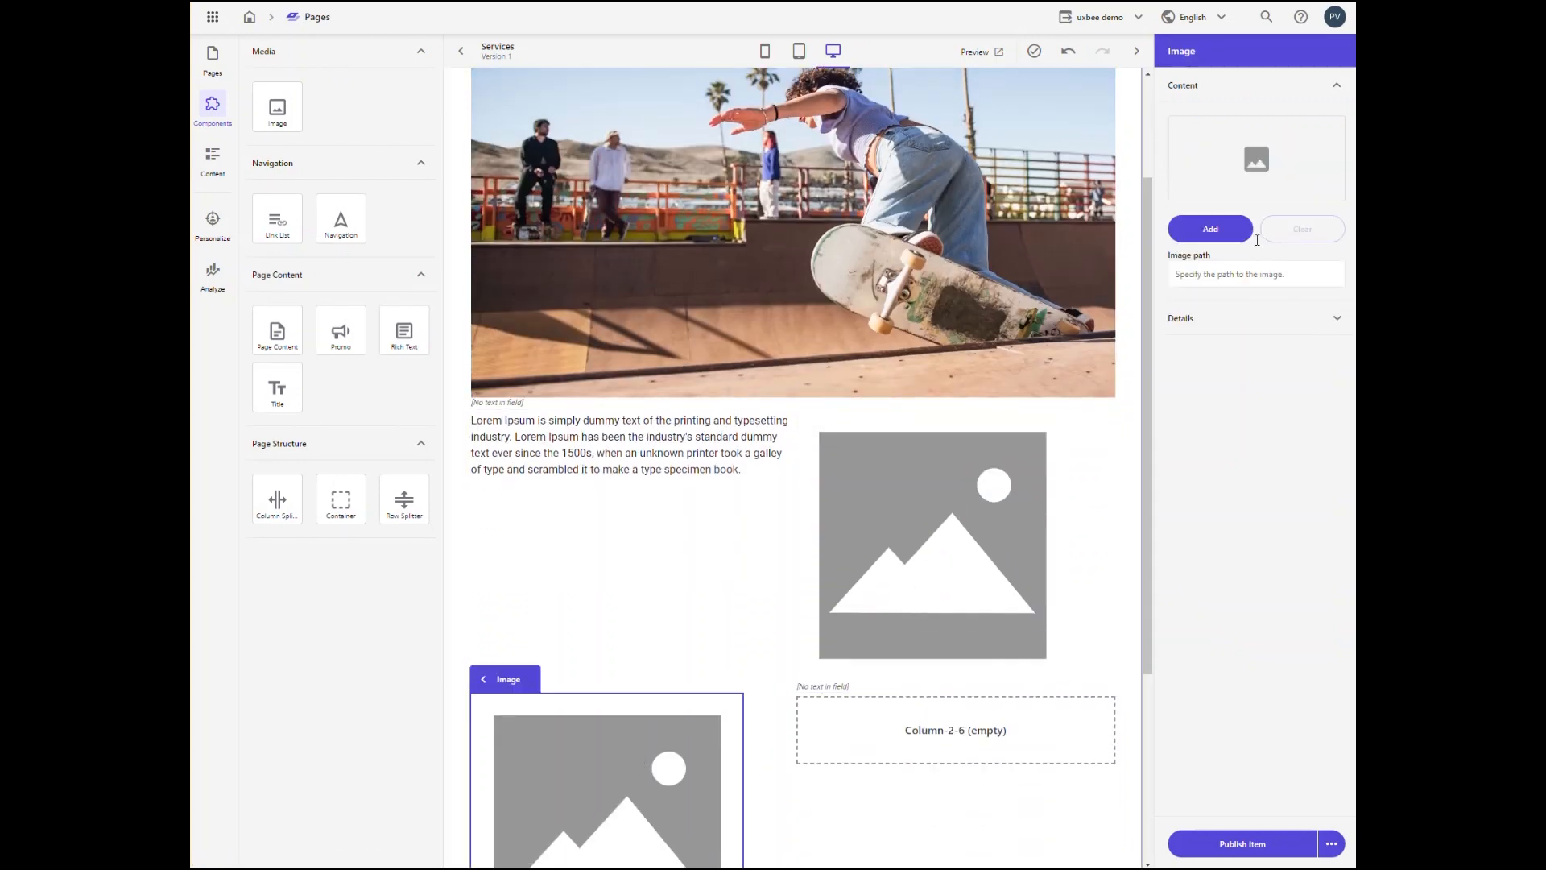
pyautogui.click(1211, 229)
pyautogui.click(268, 164)
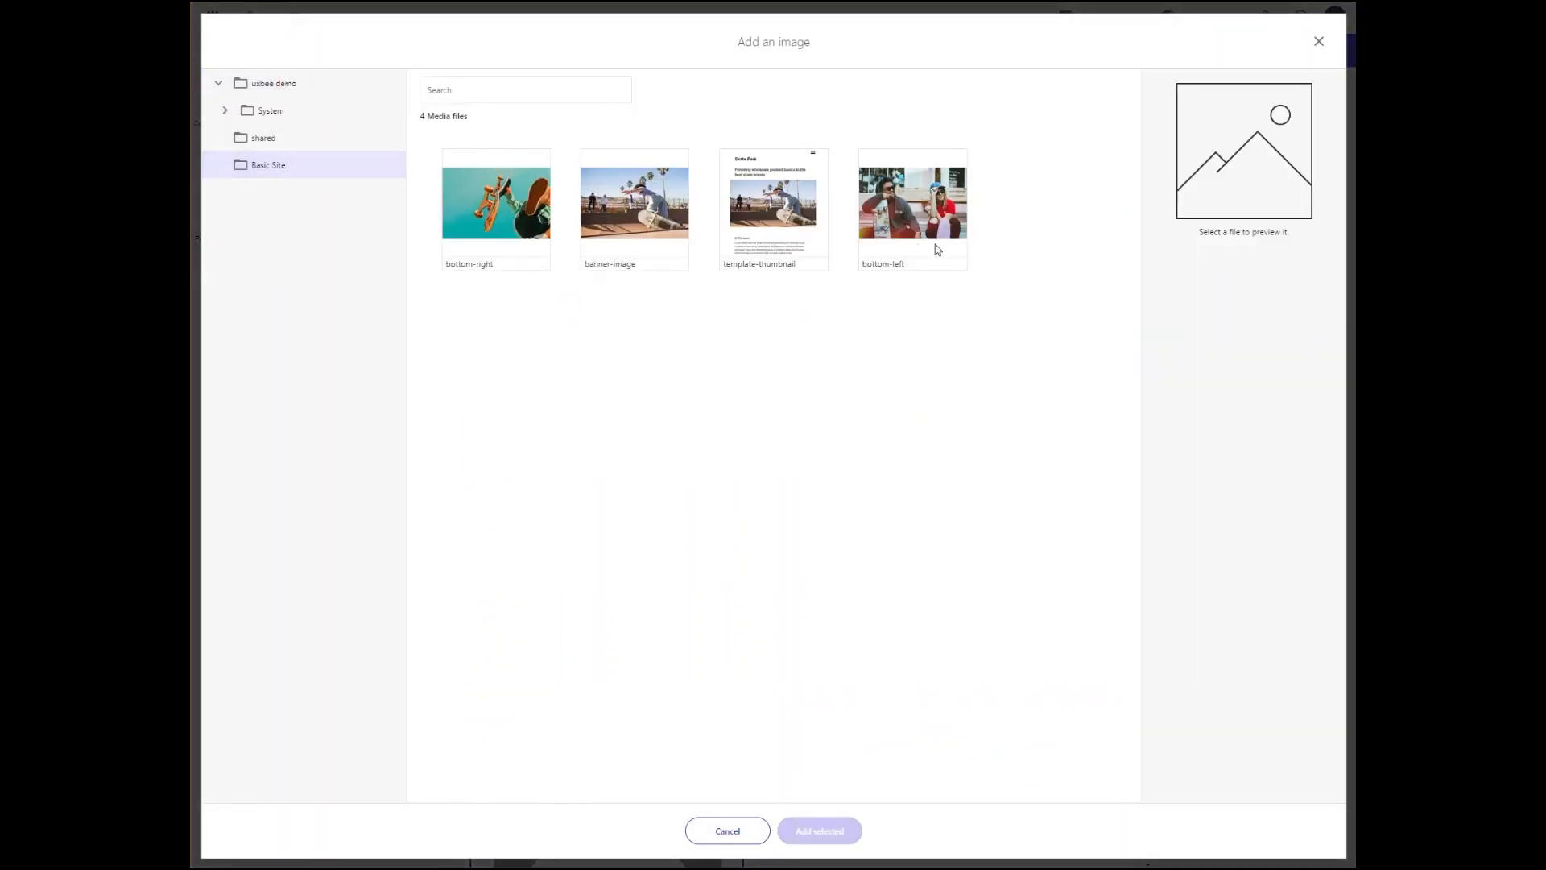
pyautogui.click(495, 250)
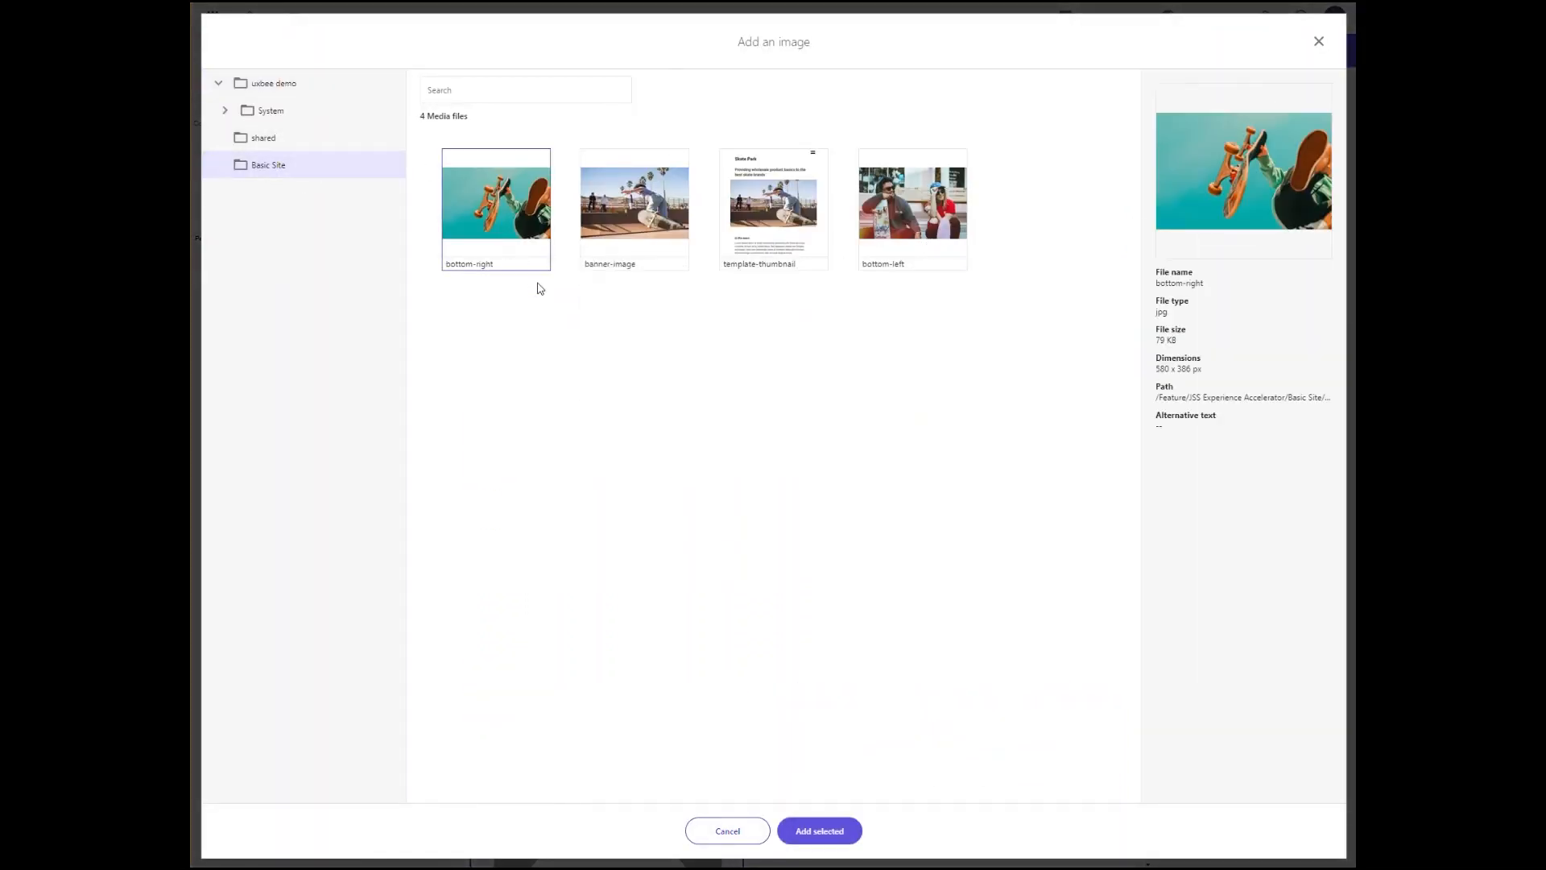
pyautogui.click(820, 830)
# Step: Fill the Image component in the upper splitter's second column with bottom-left from the Basic Site folder
pyautogui.click(1211, 228)
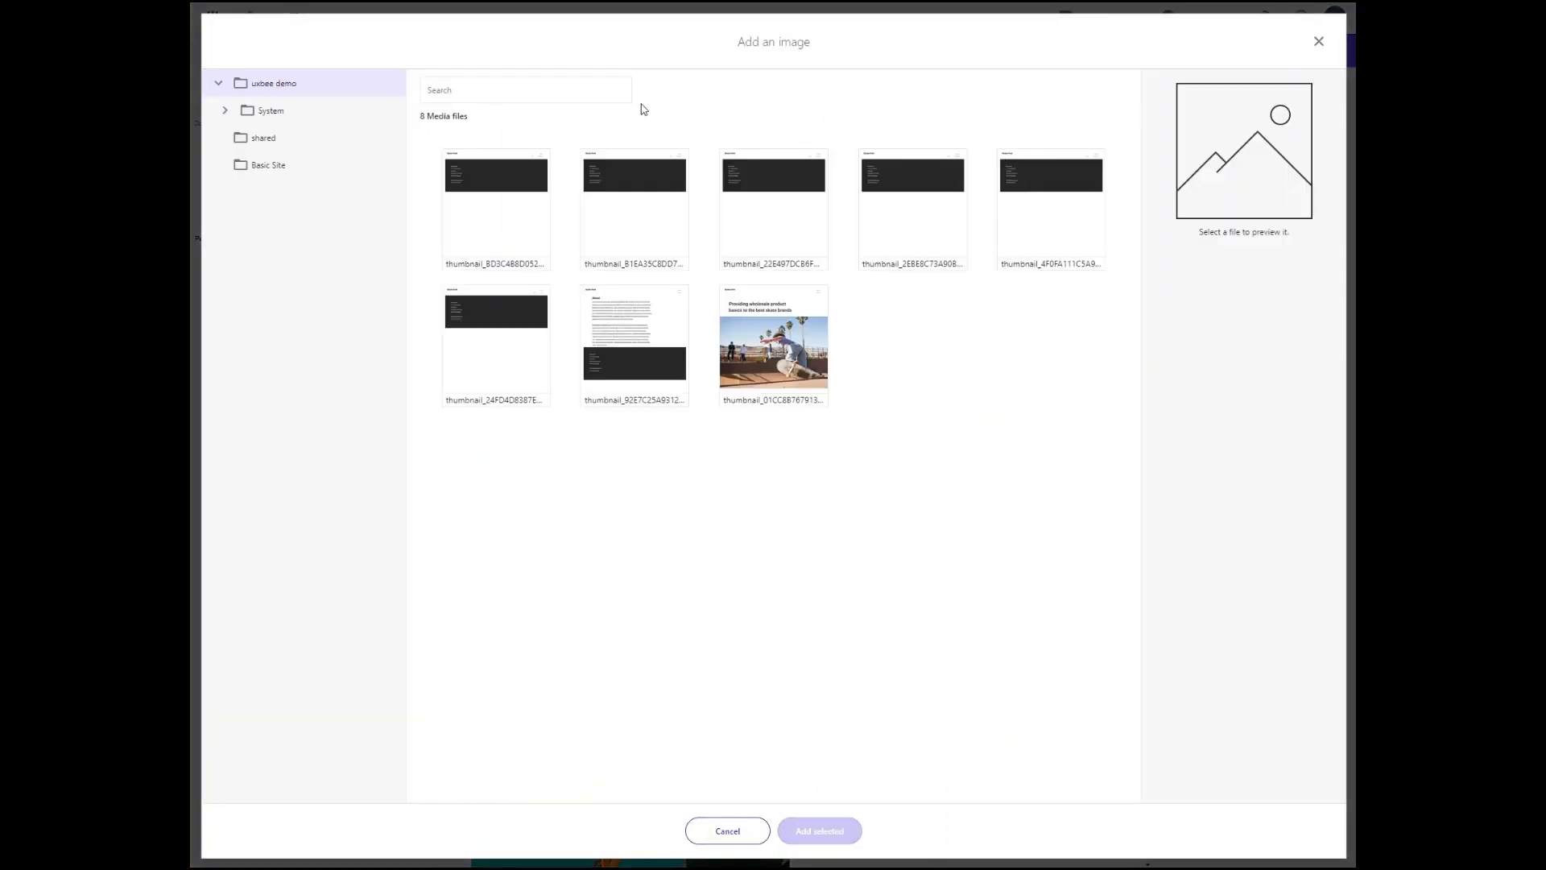
pyautogui.click(278, 164)
pyautogui.click(894, 209)
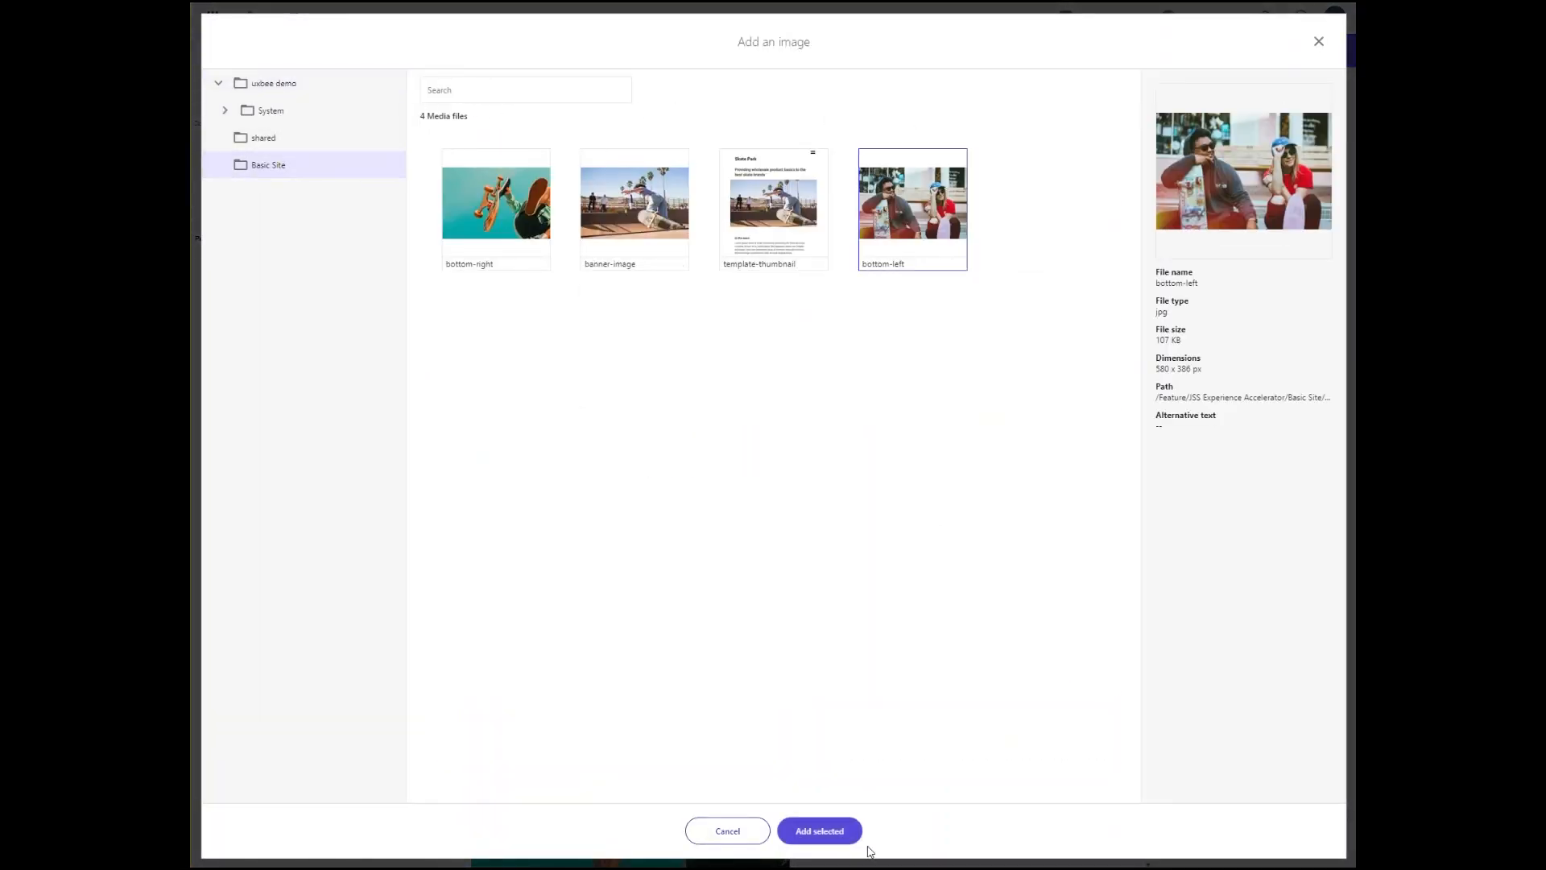
pyautogui.click(826, 833)
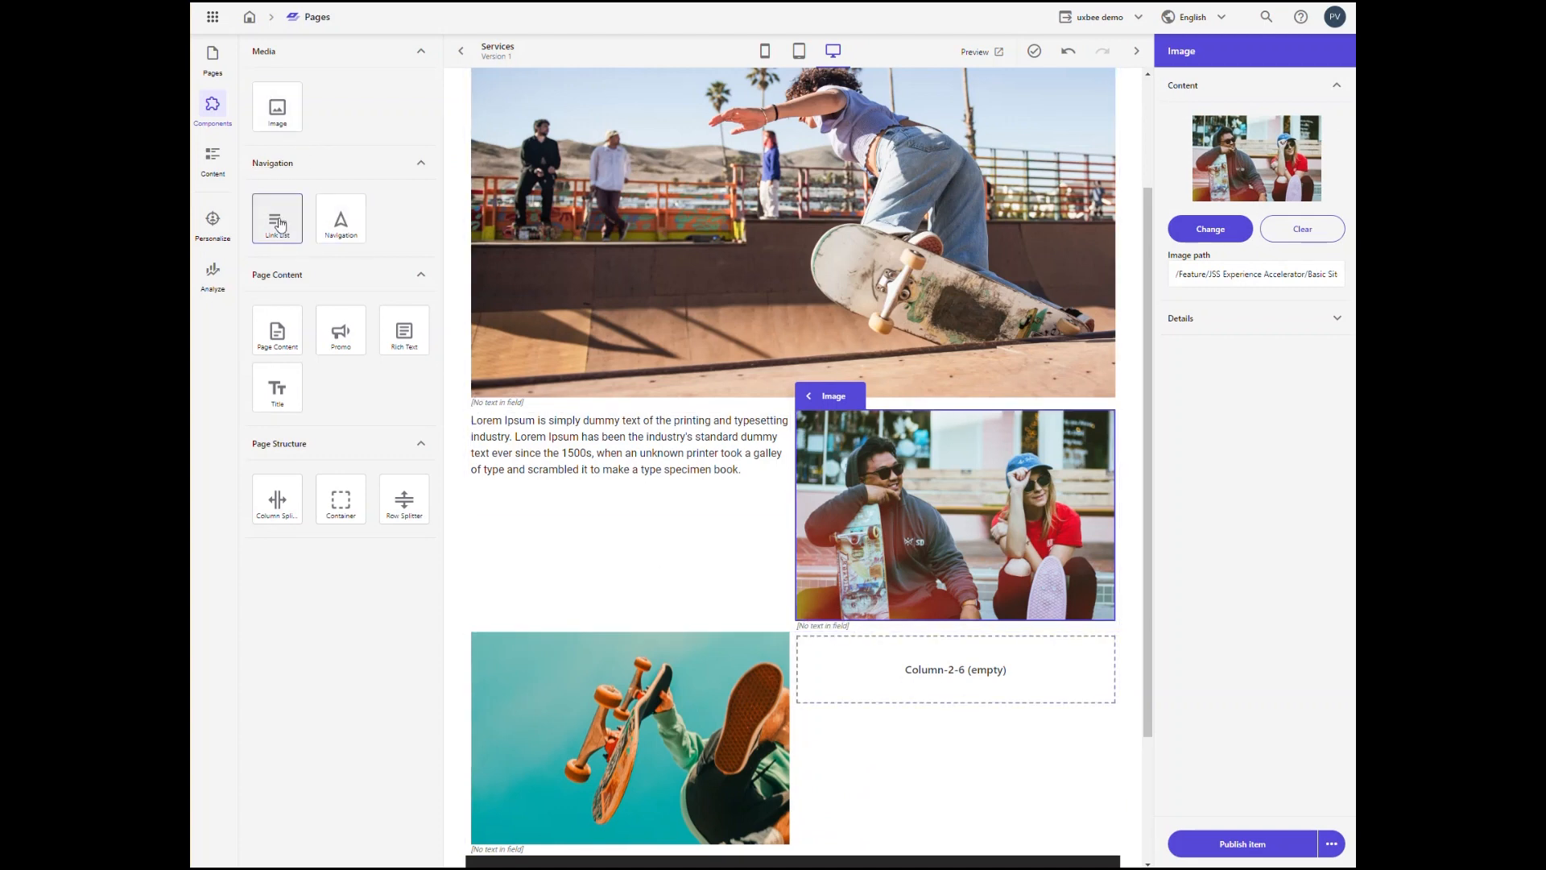
# Step: Add a Link List component to the lower splitter's empty second column and assign it the Our services content item
pyautogui.moveTo(274, 216); pyautogui.dragTo(881, 672)
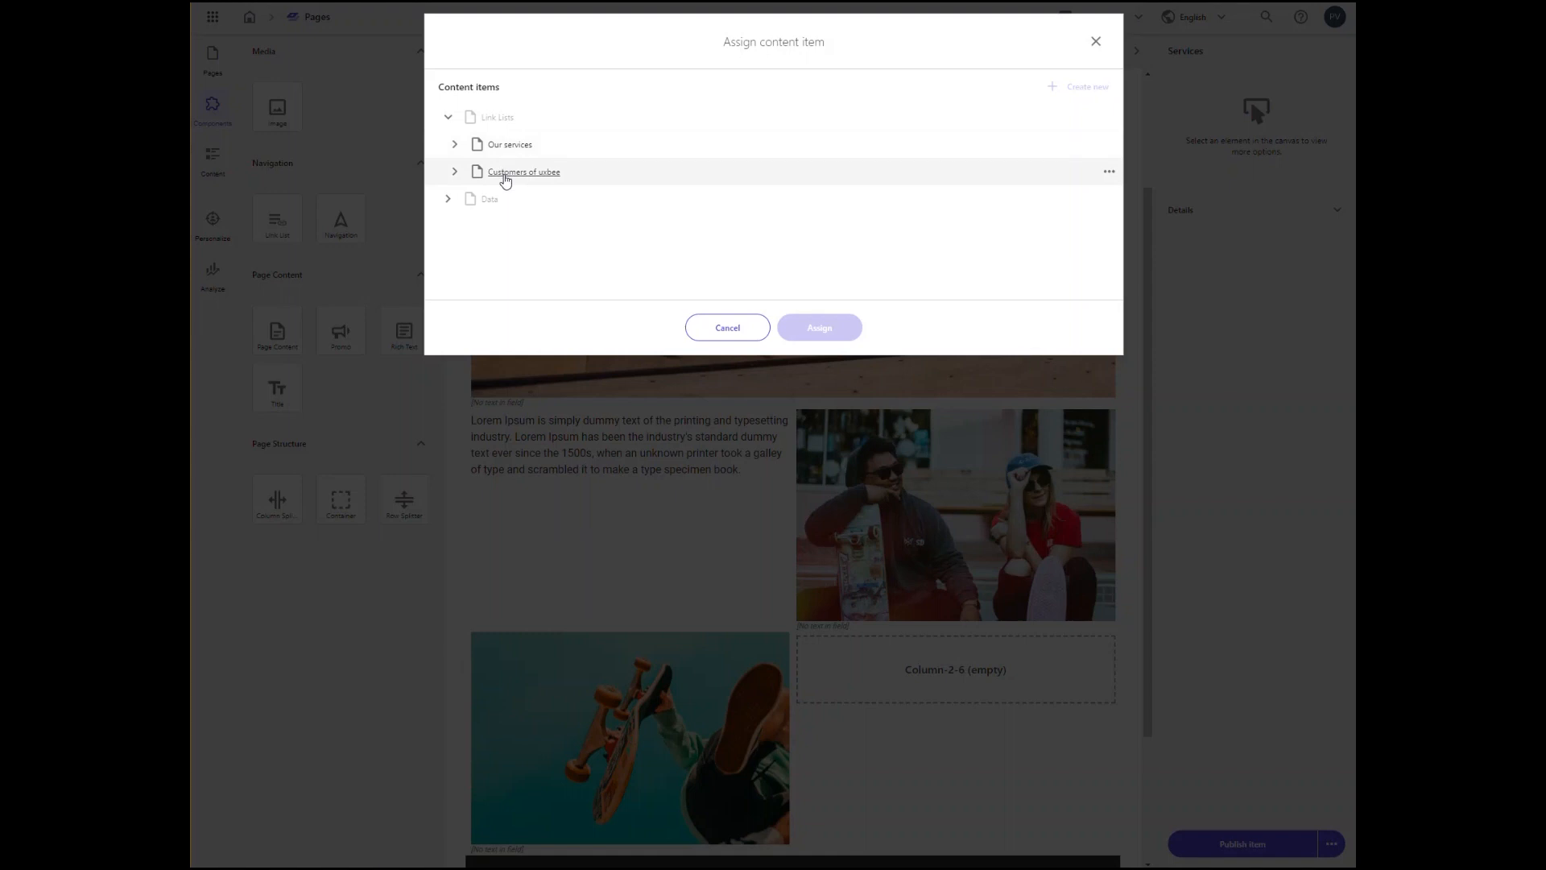
pyautogui.click(454, 146)
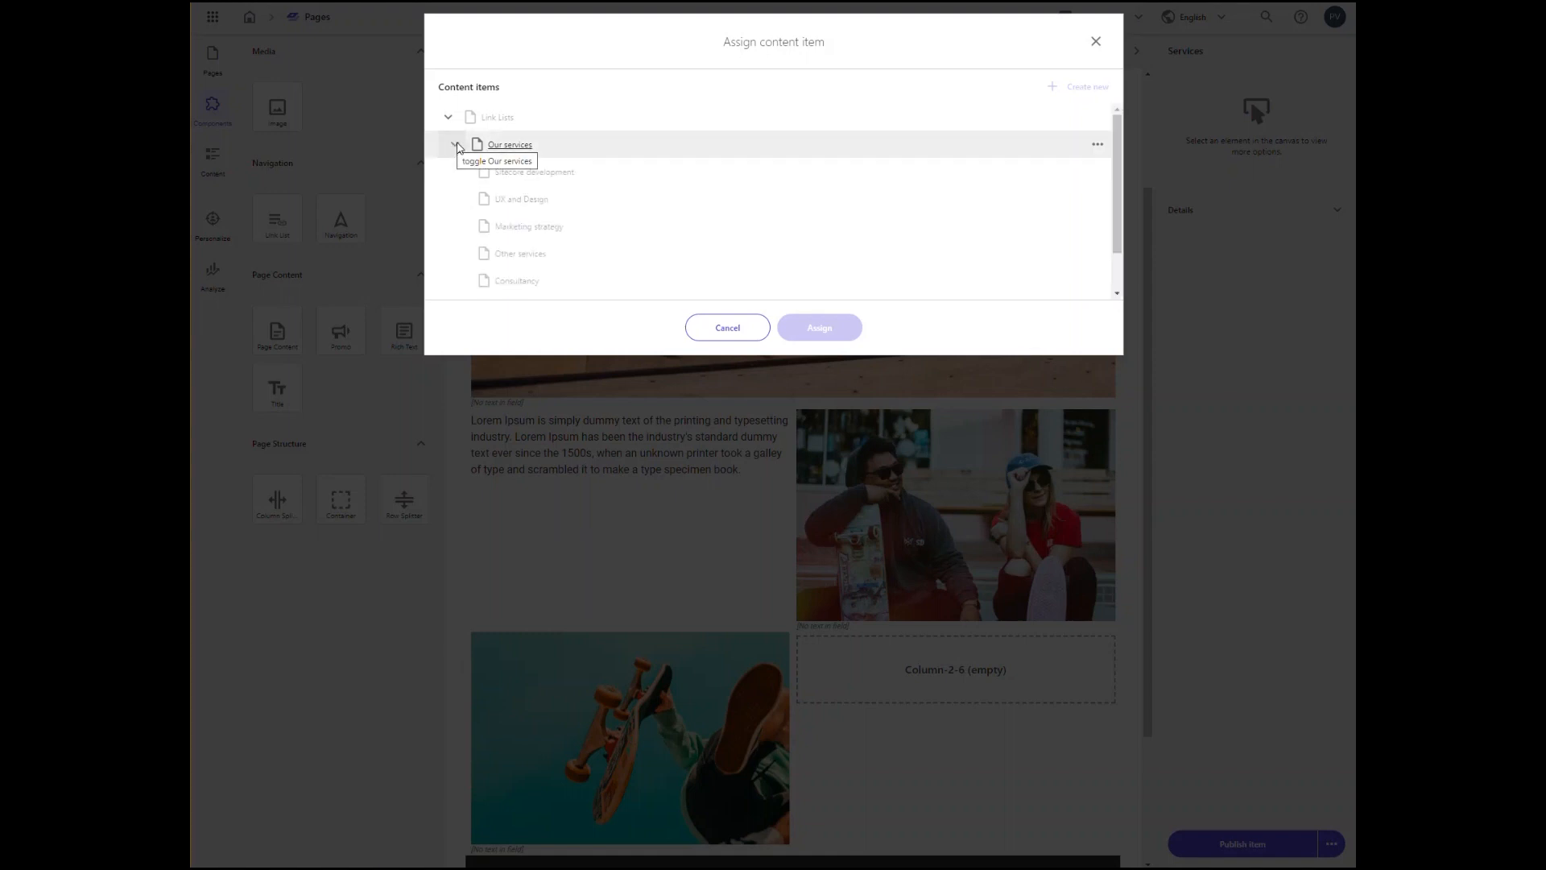
pyautogui.click(455, 146)
pyautogui.click(499, 153)
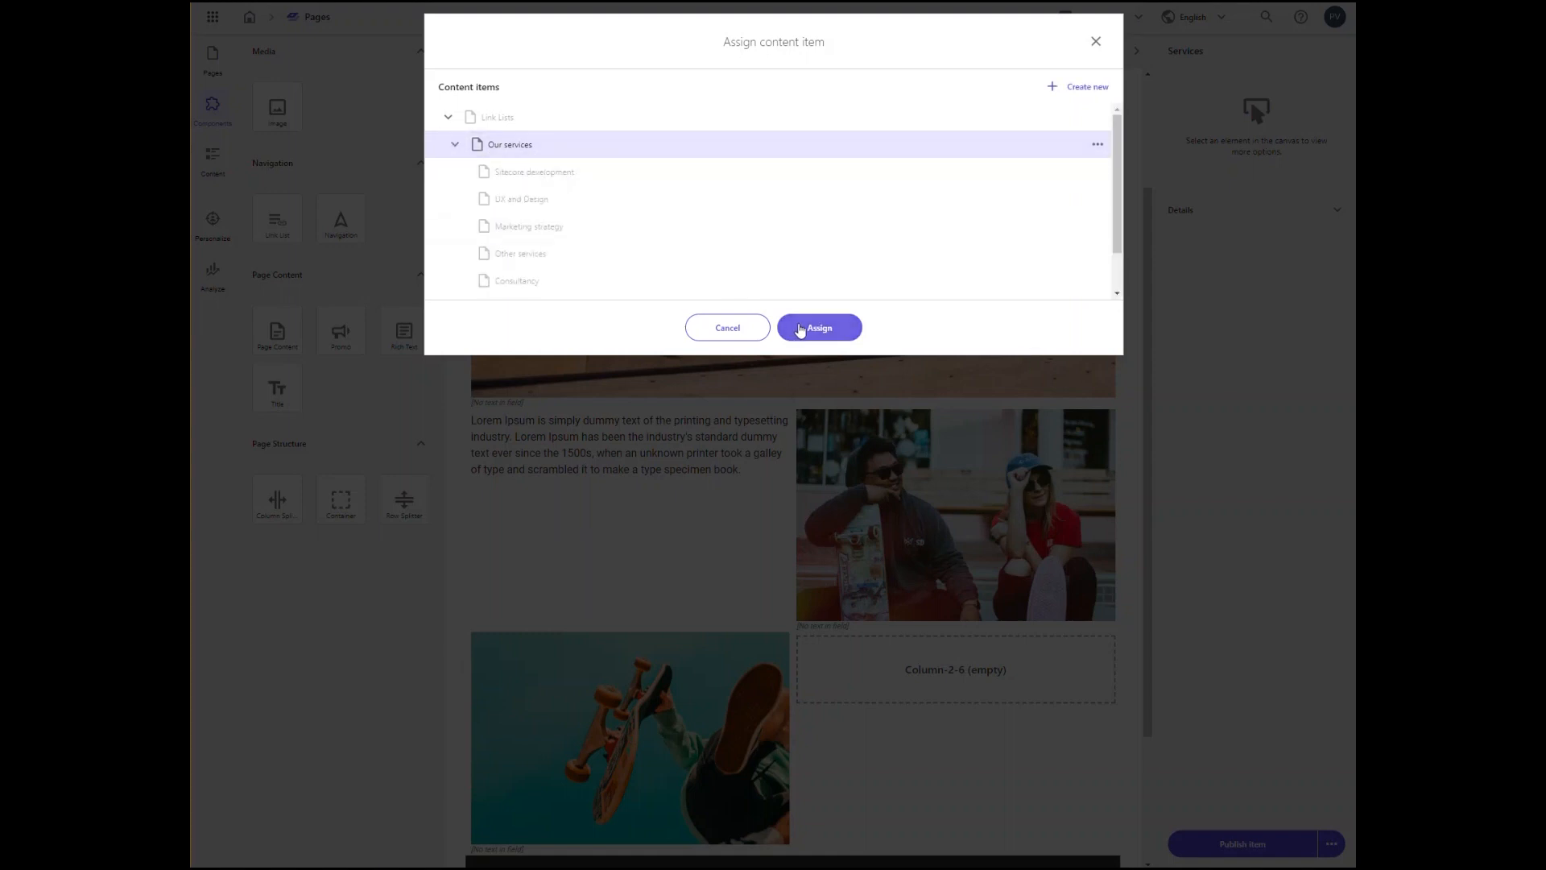
pyautogui.click(797, 329)
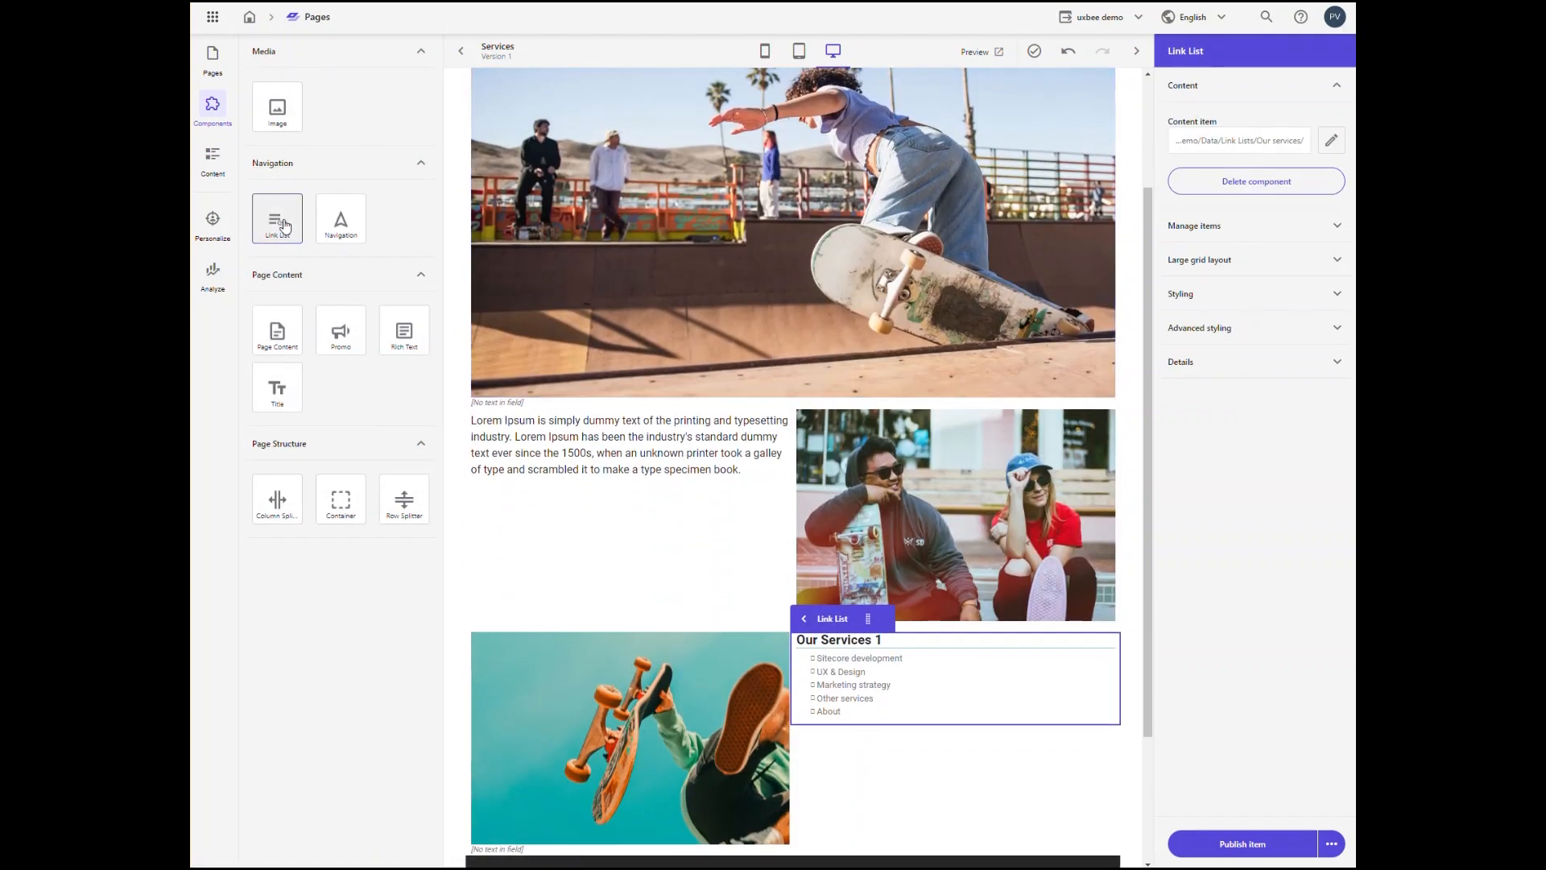
# Step: Add a second Link List below the services list and assign it the Customers of uxbee content item
pyautogui.moveTo(284, 225); pyautogui.dragTo(922, 718)
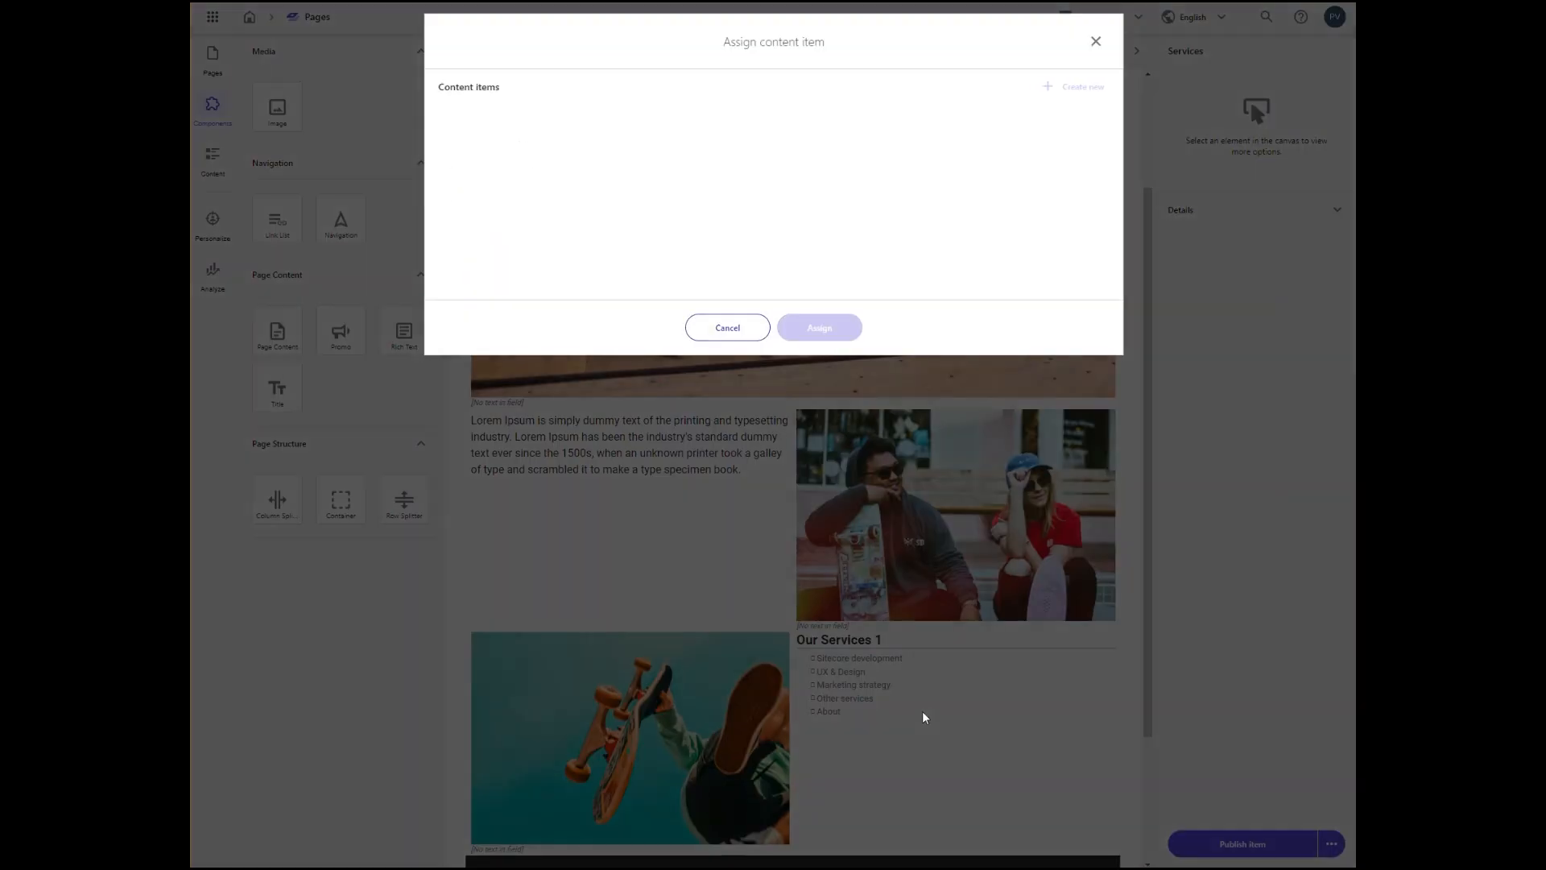
pyautogui.click(518, 173)
pyautogui.click(518, 172)
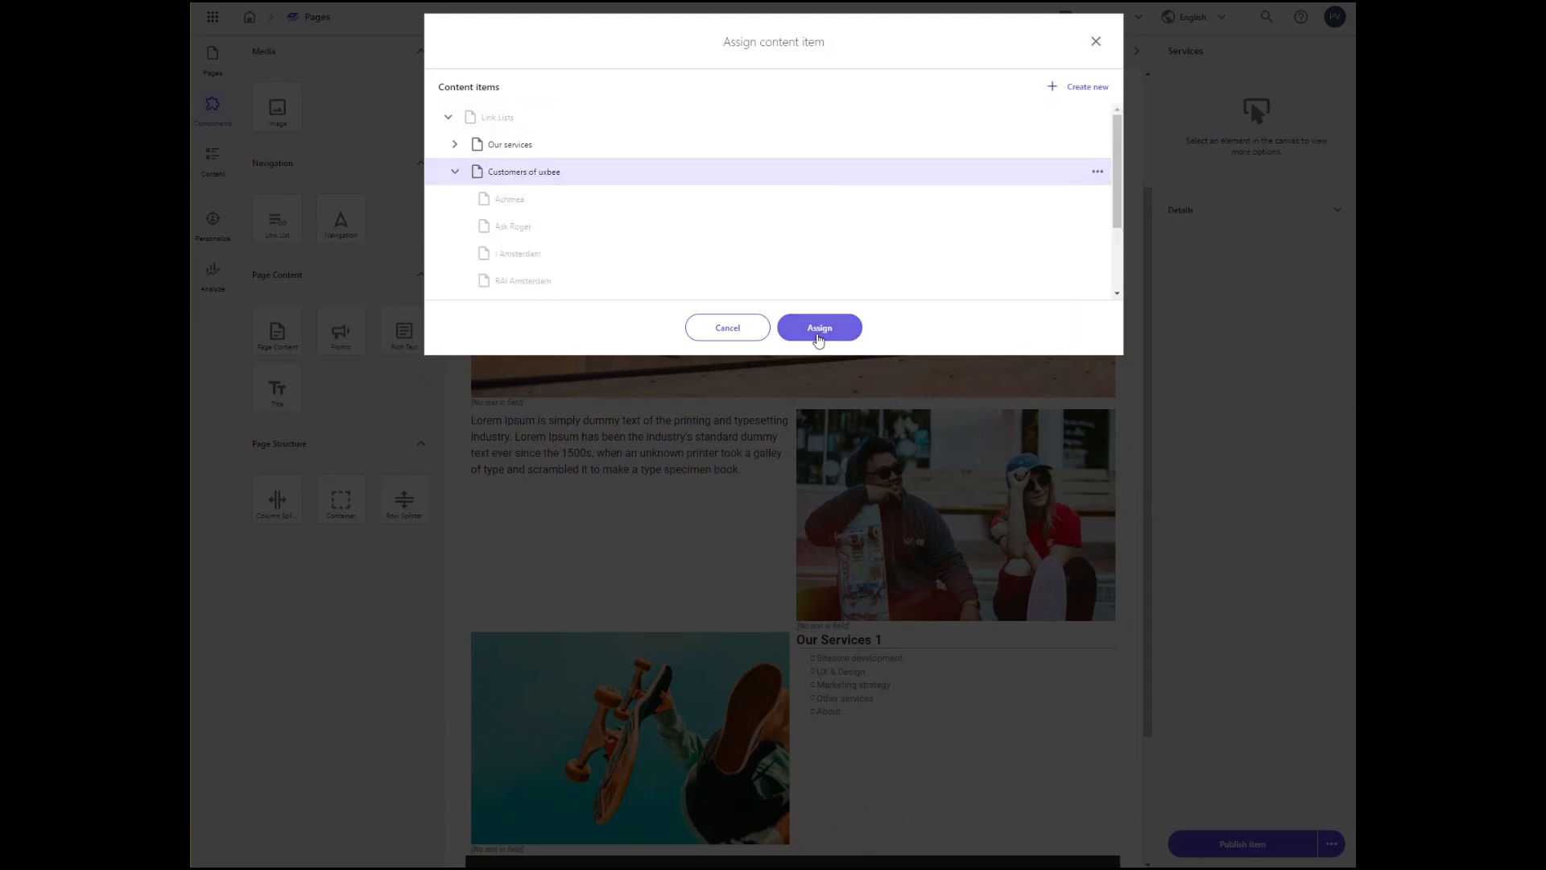
pyautogui.click(816, 329)
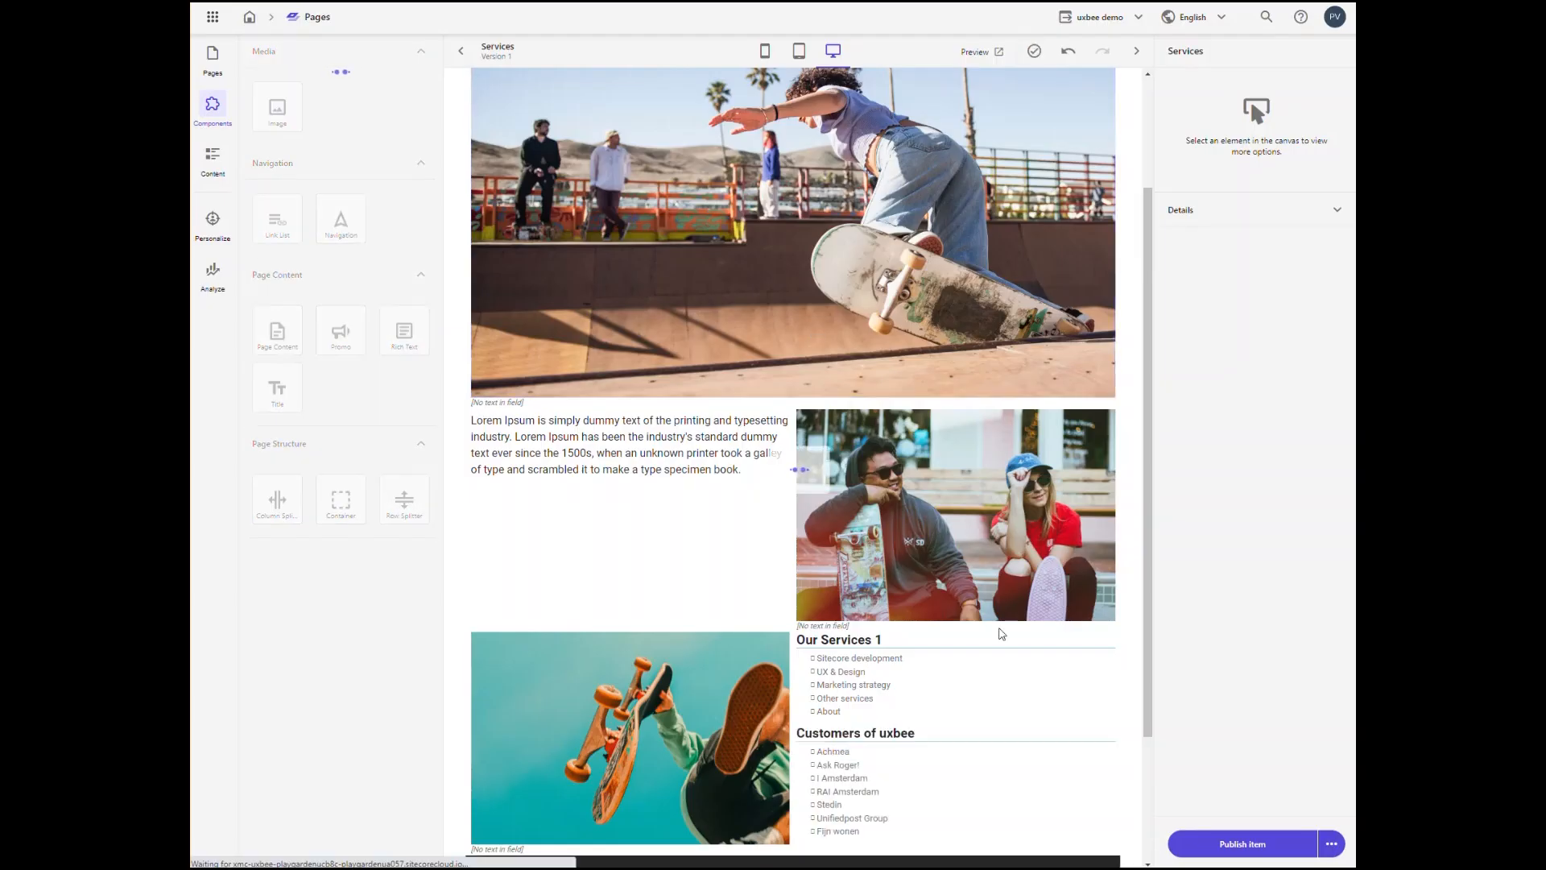
# Step: Change the first link list's title to "Our Services" and show the list's managed items
pyautogui.click(882, 640)
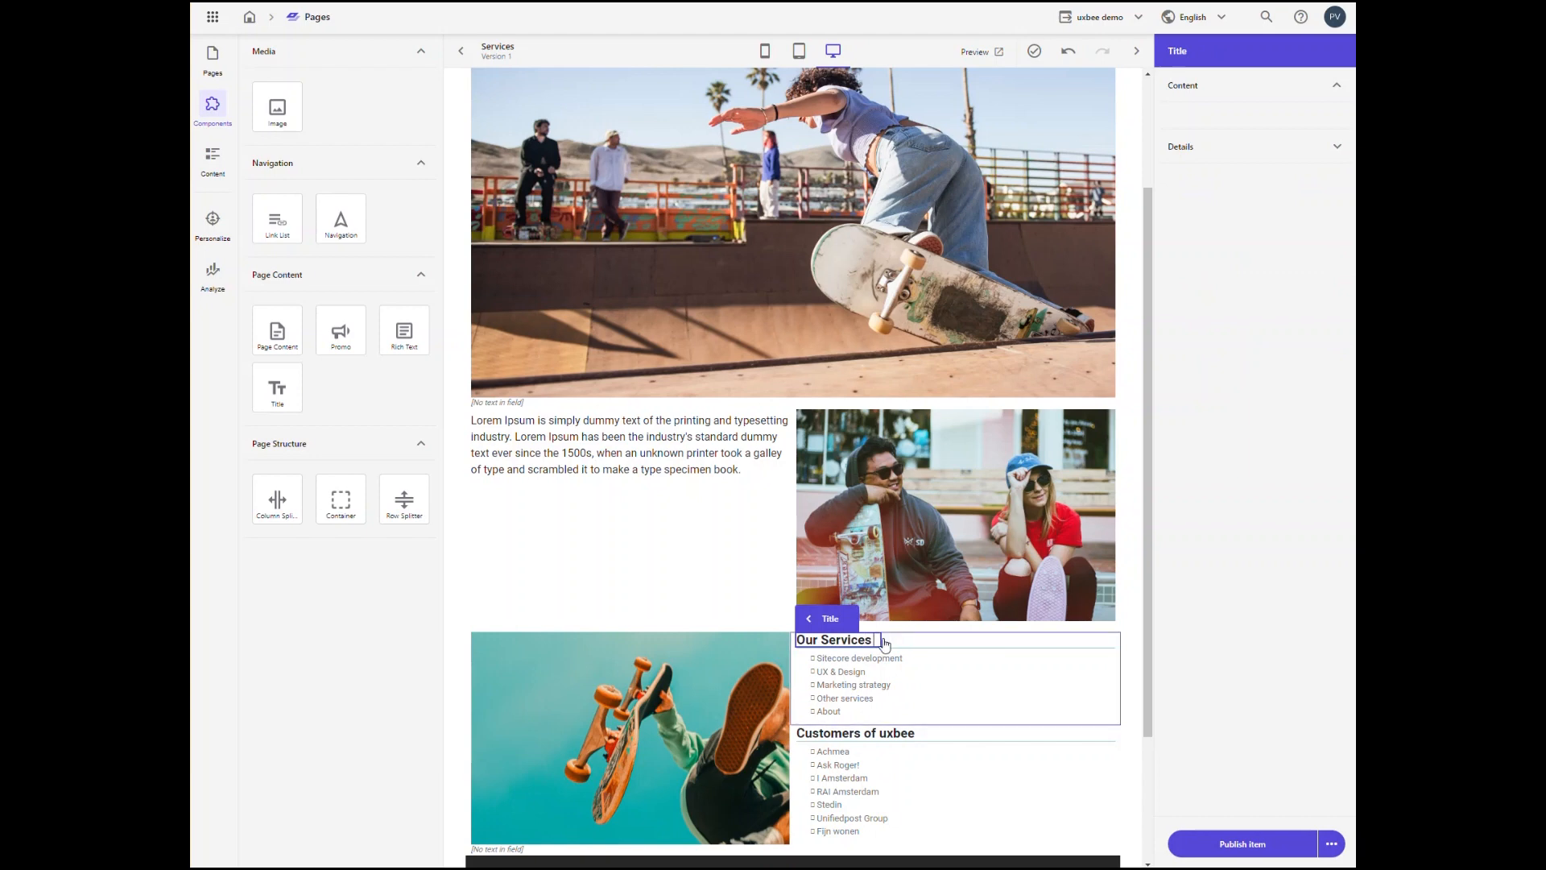
pyautogui.click(947, 700)
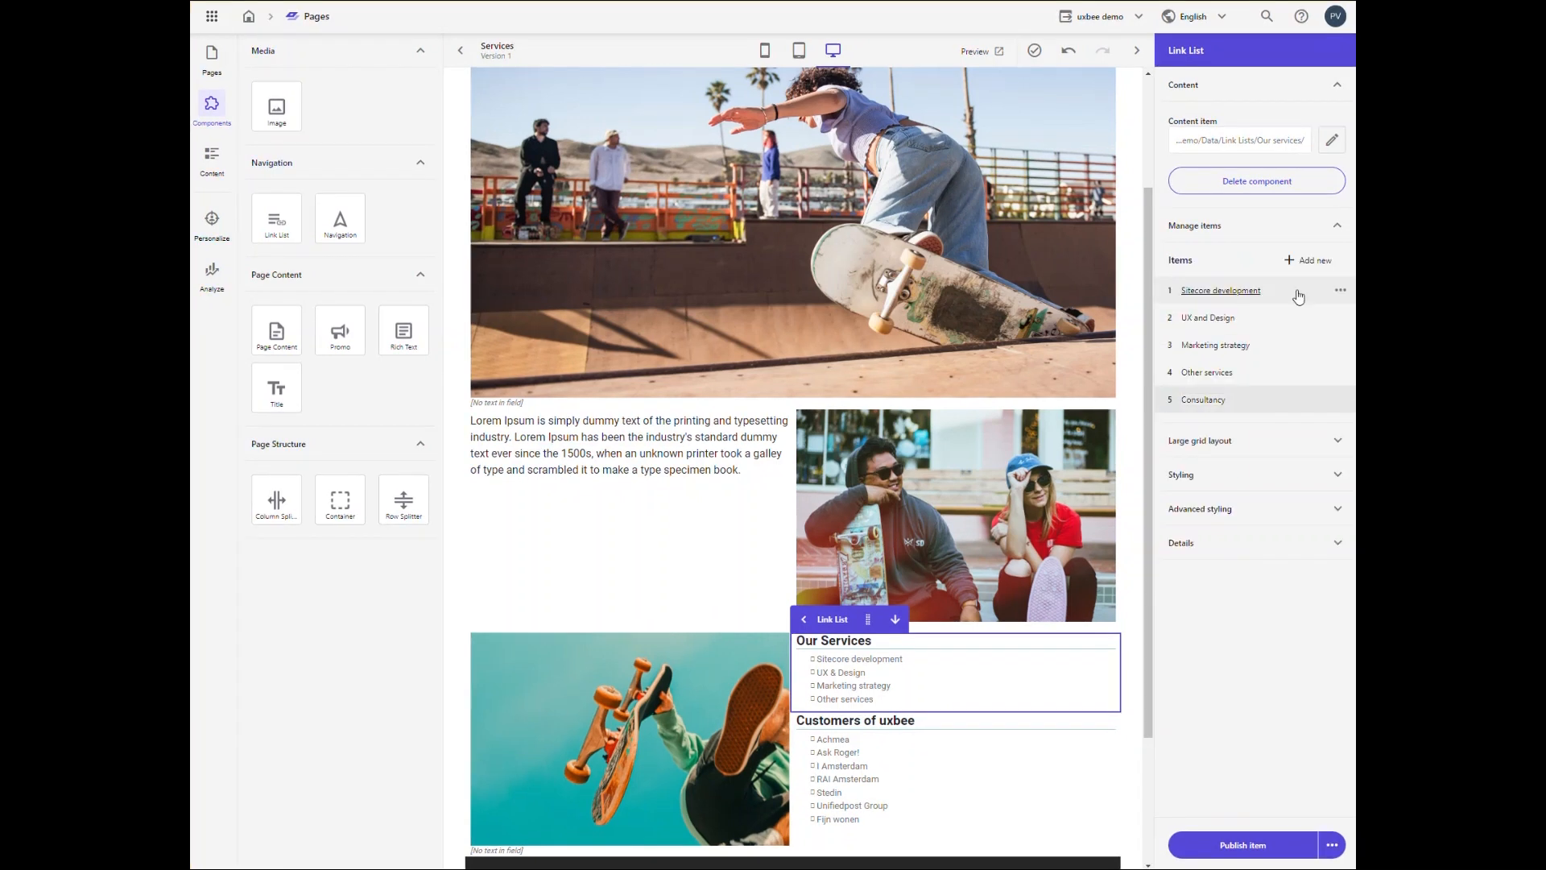
pyautogui.press('Return')
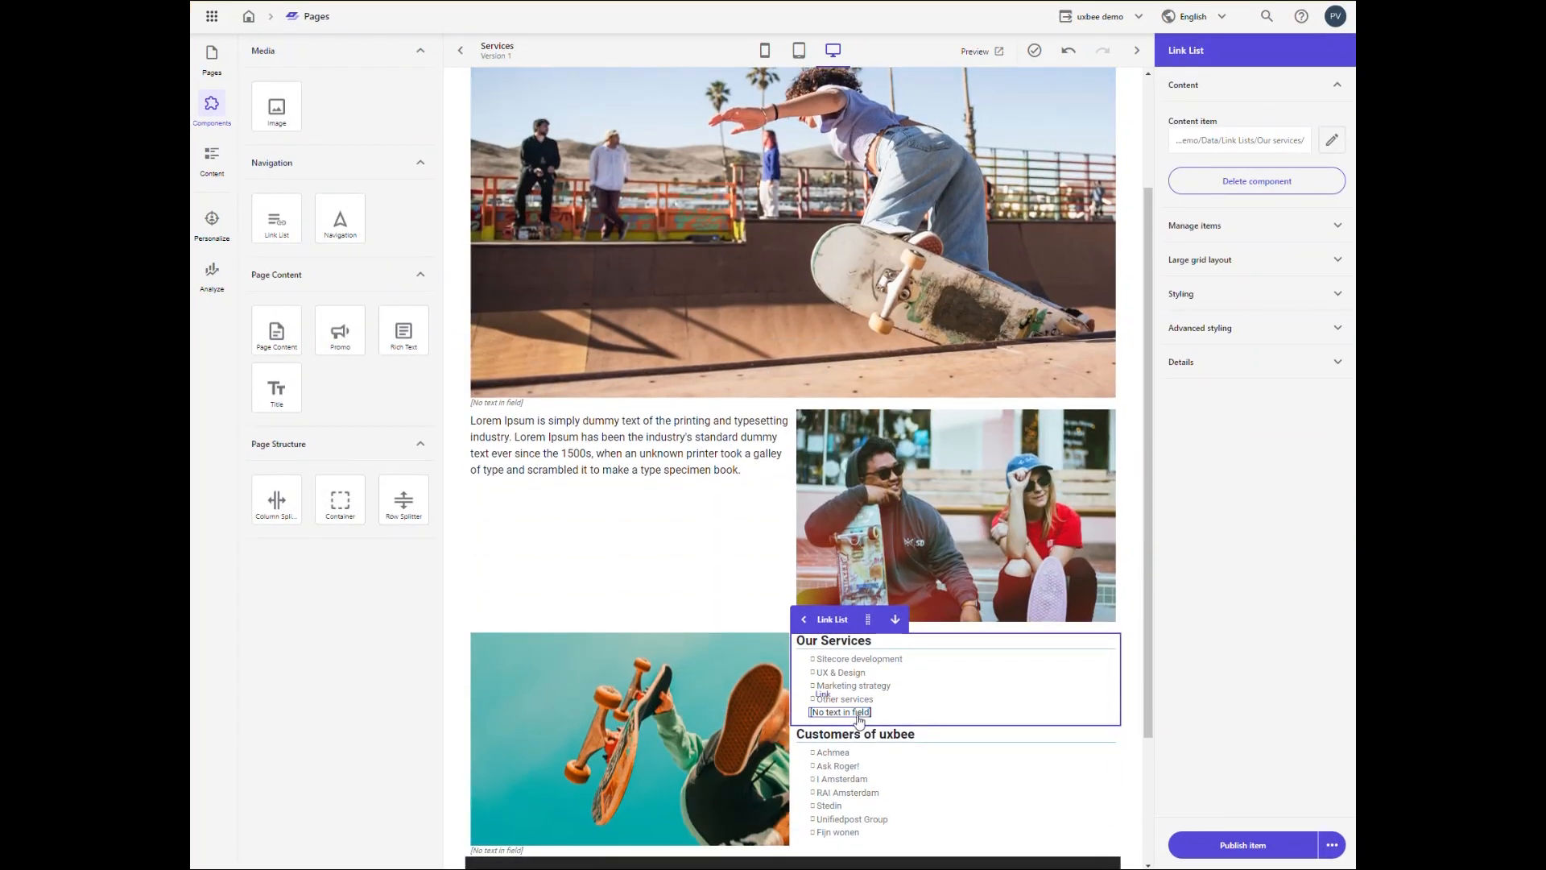
# Step: Give the empty link in the Our Services list the text Consultancy and make it an internal link to the About page
pyautogui.click(859, 716)
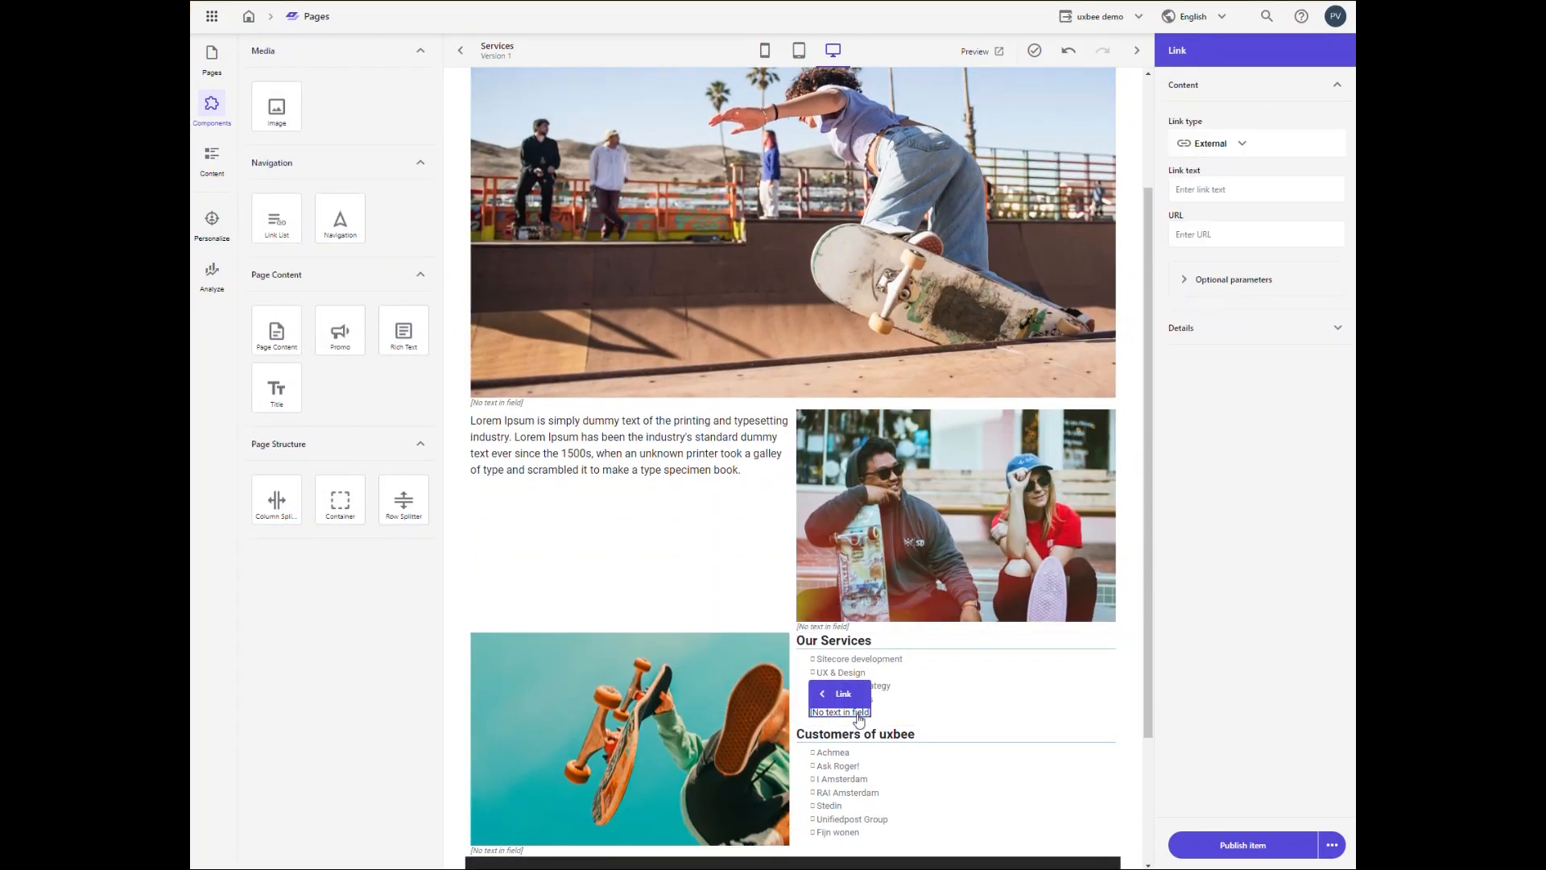
pyautogui.click(1225, 187)
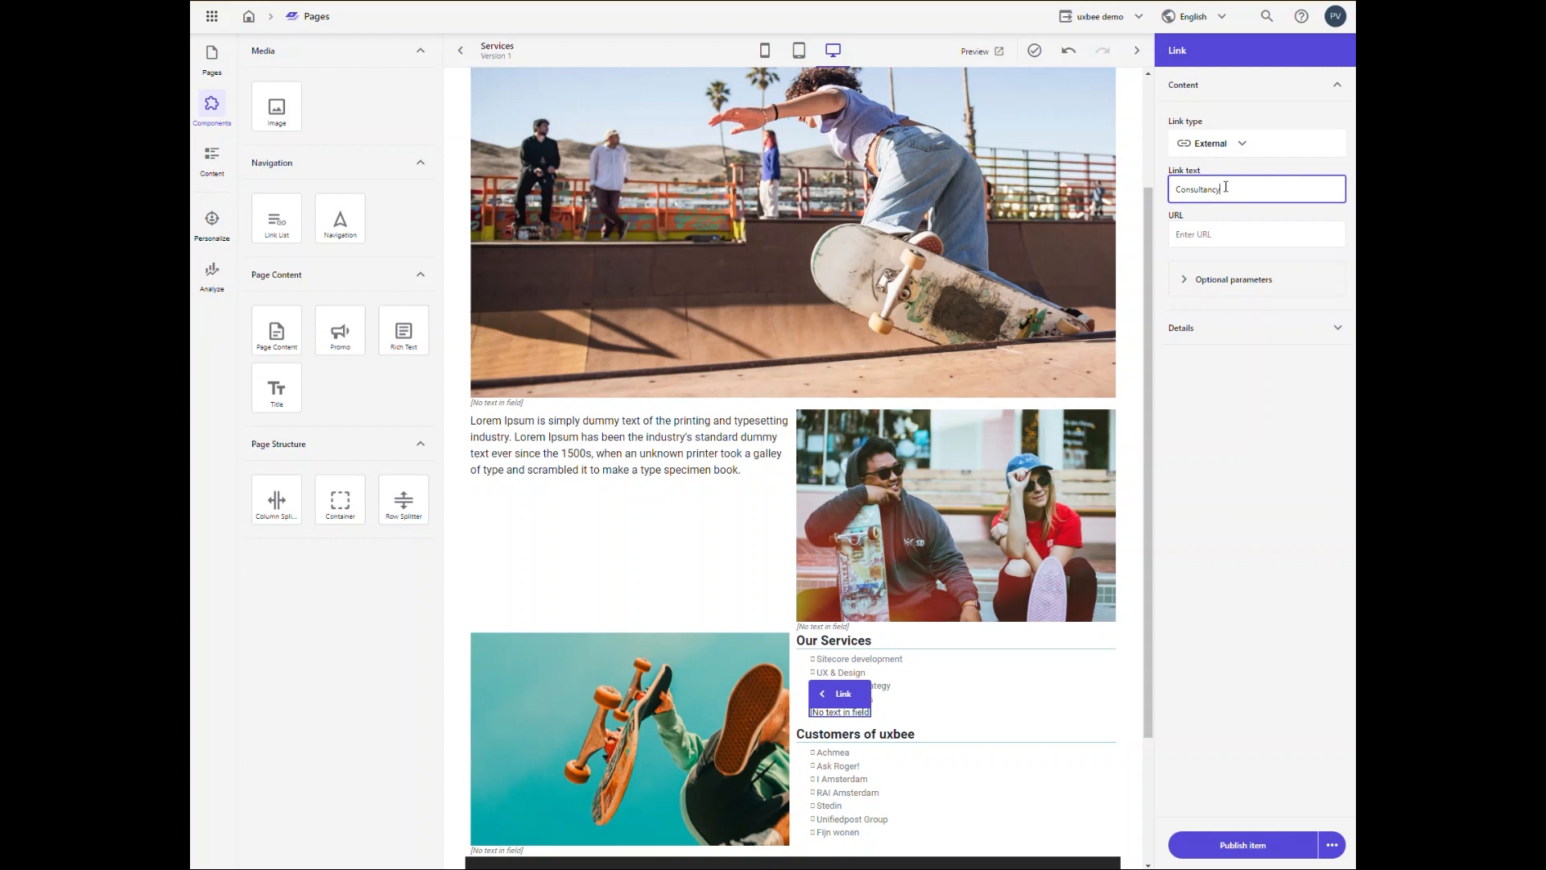
pyautogui.click(1240, 143)
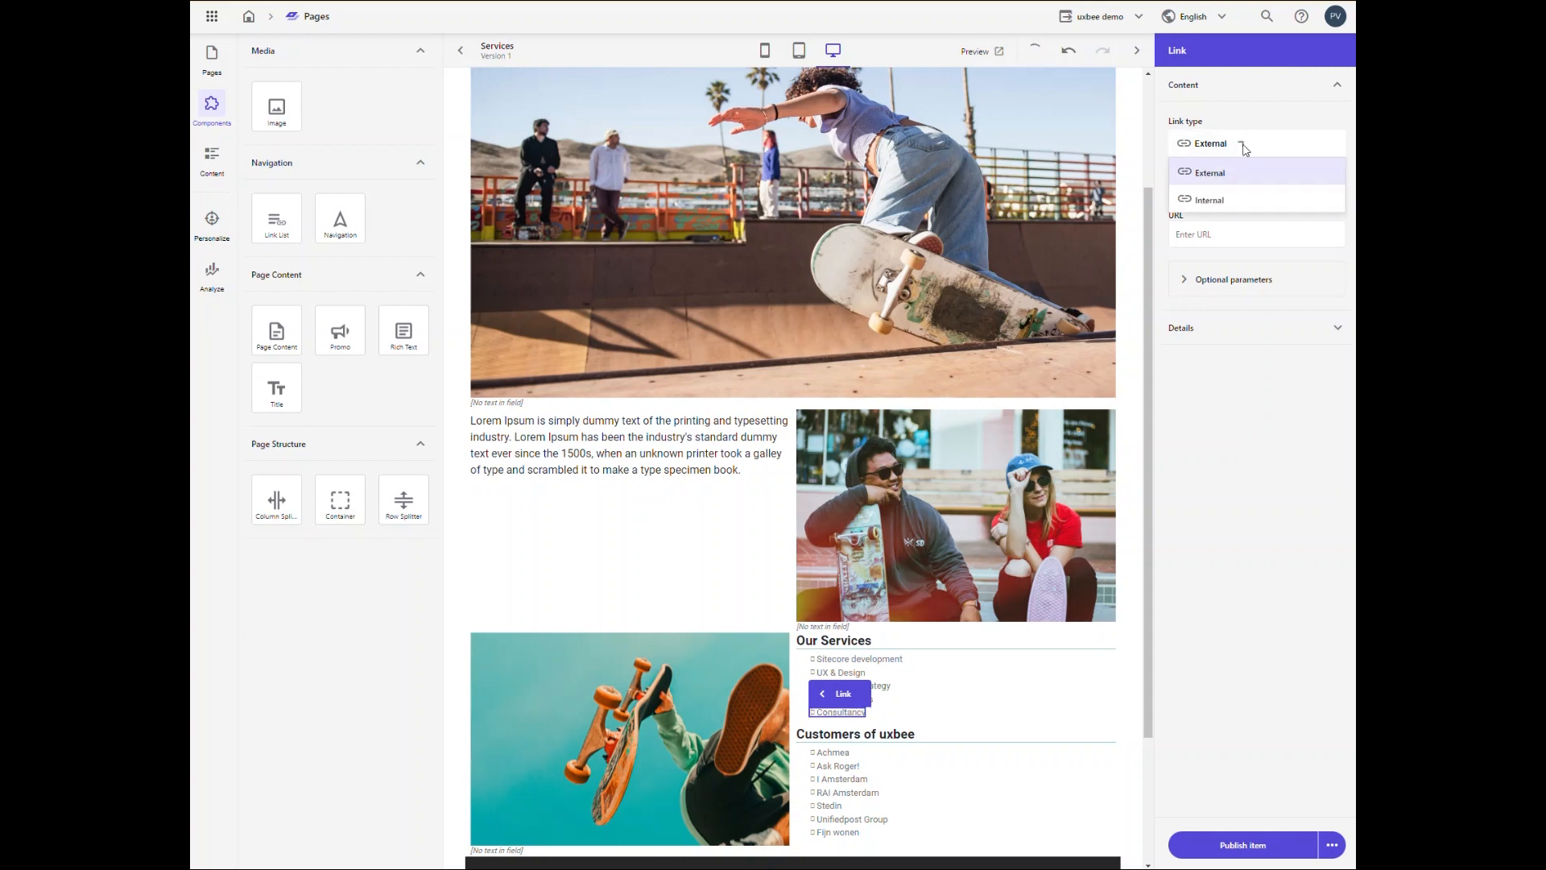
pyautogui.click(1224, 195)
pyautogui.click(1319, 234)
pyautogui.click(500, 138)
pyautogui.click(820, 328)
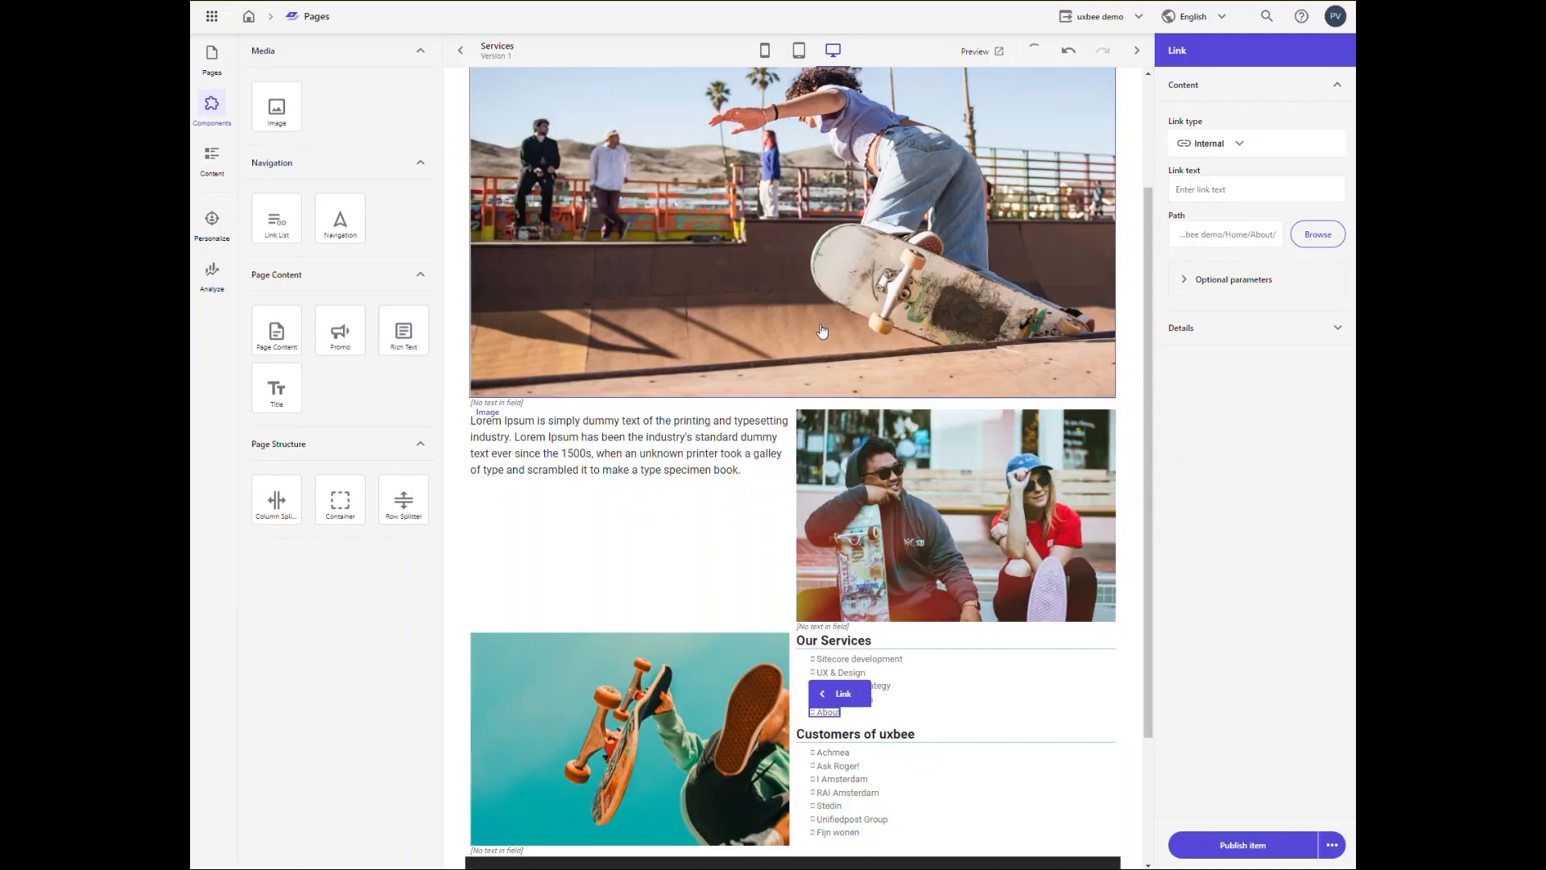
# Step: Examine the optional parameters available for the About link in the Our Services list
pyautogui.click(1193, 288)
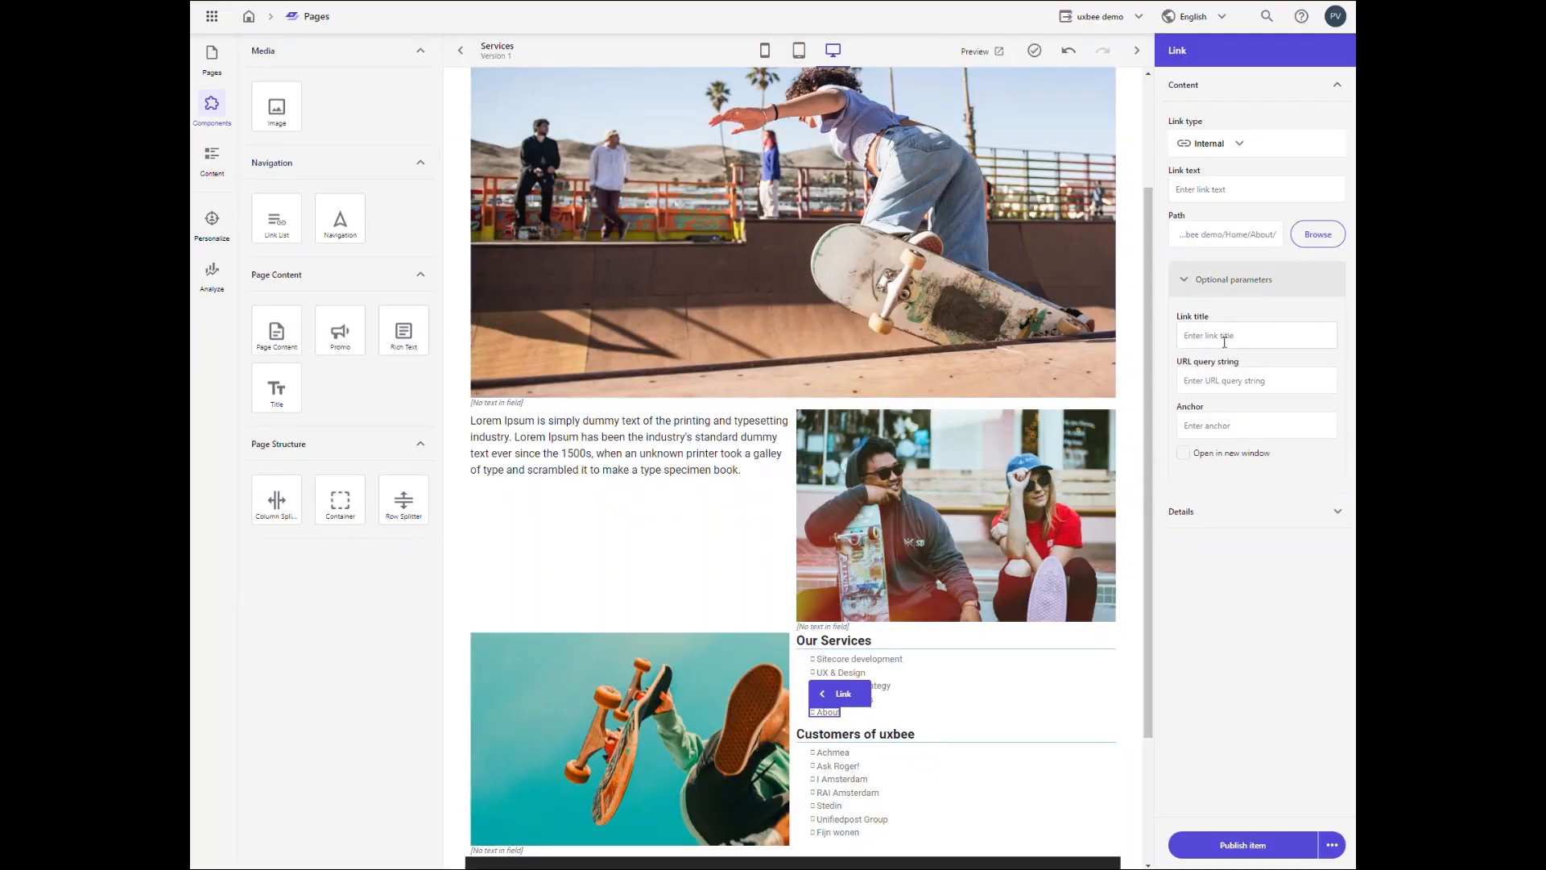
pyautogui.click(1188, 284)
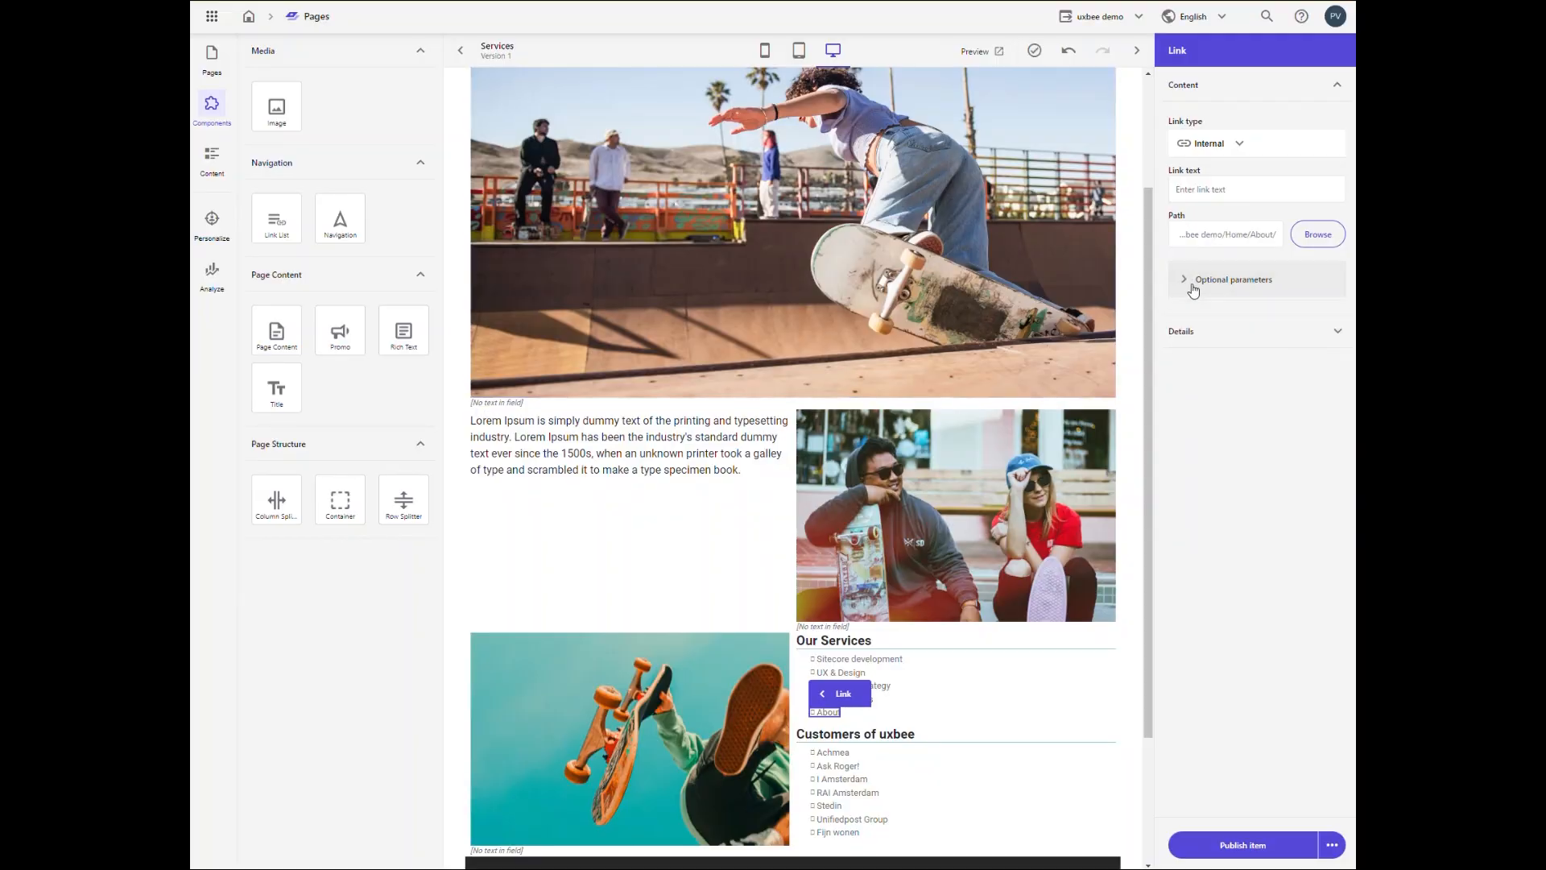
# Step: In the Our Services link list's large grid layout, try the Last order and set the order to First
pyautogui.click(1085, 709)
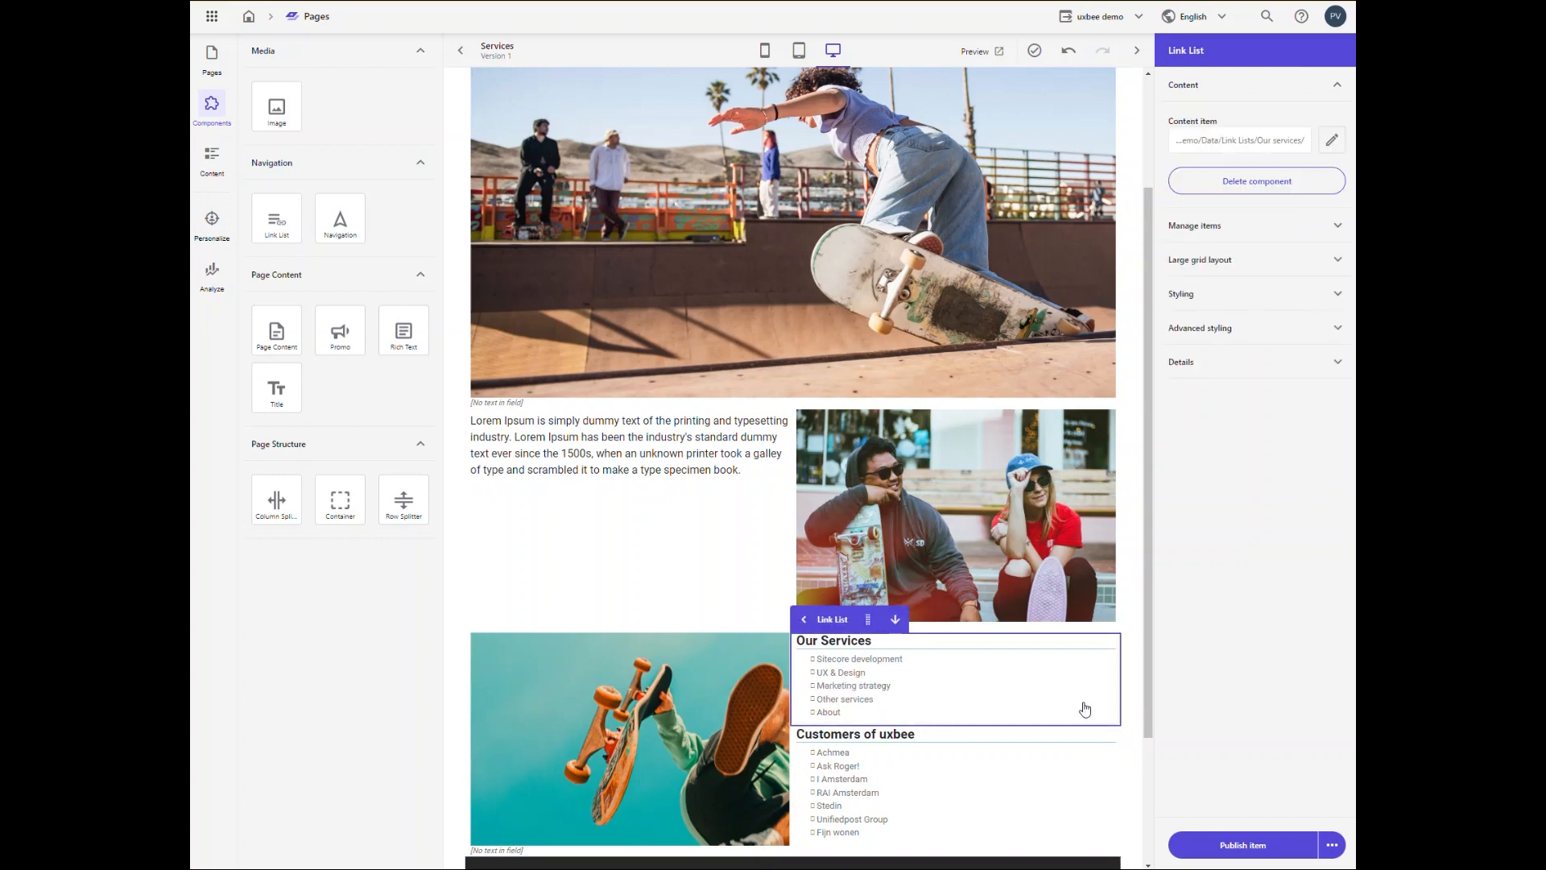
pyautogui.click(1338, 261)
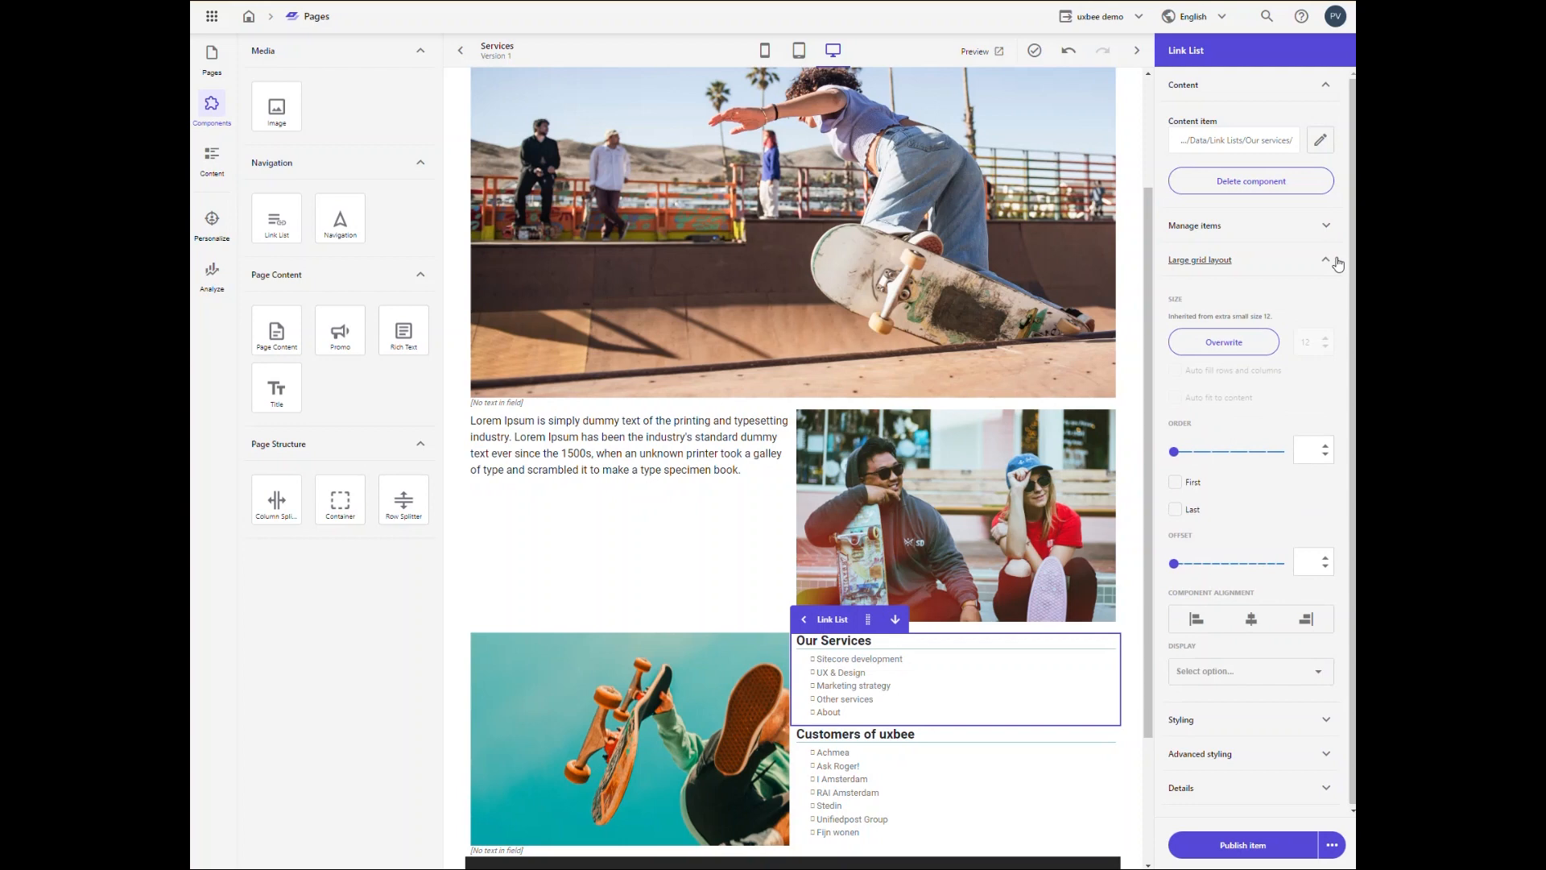
pyautogui.click(1175, 509)
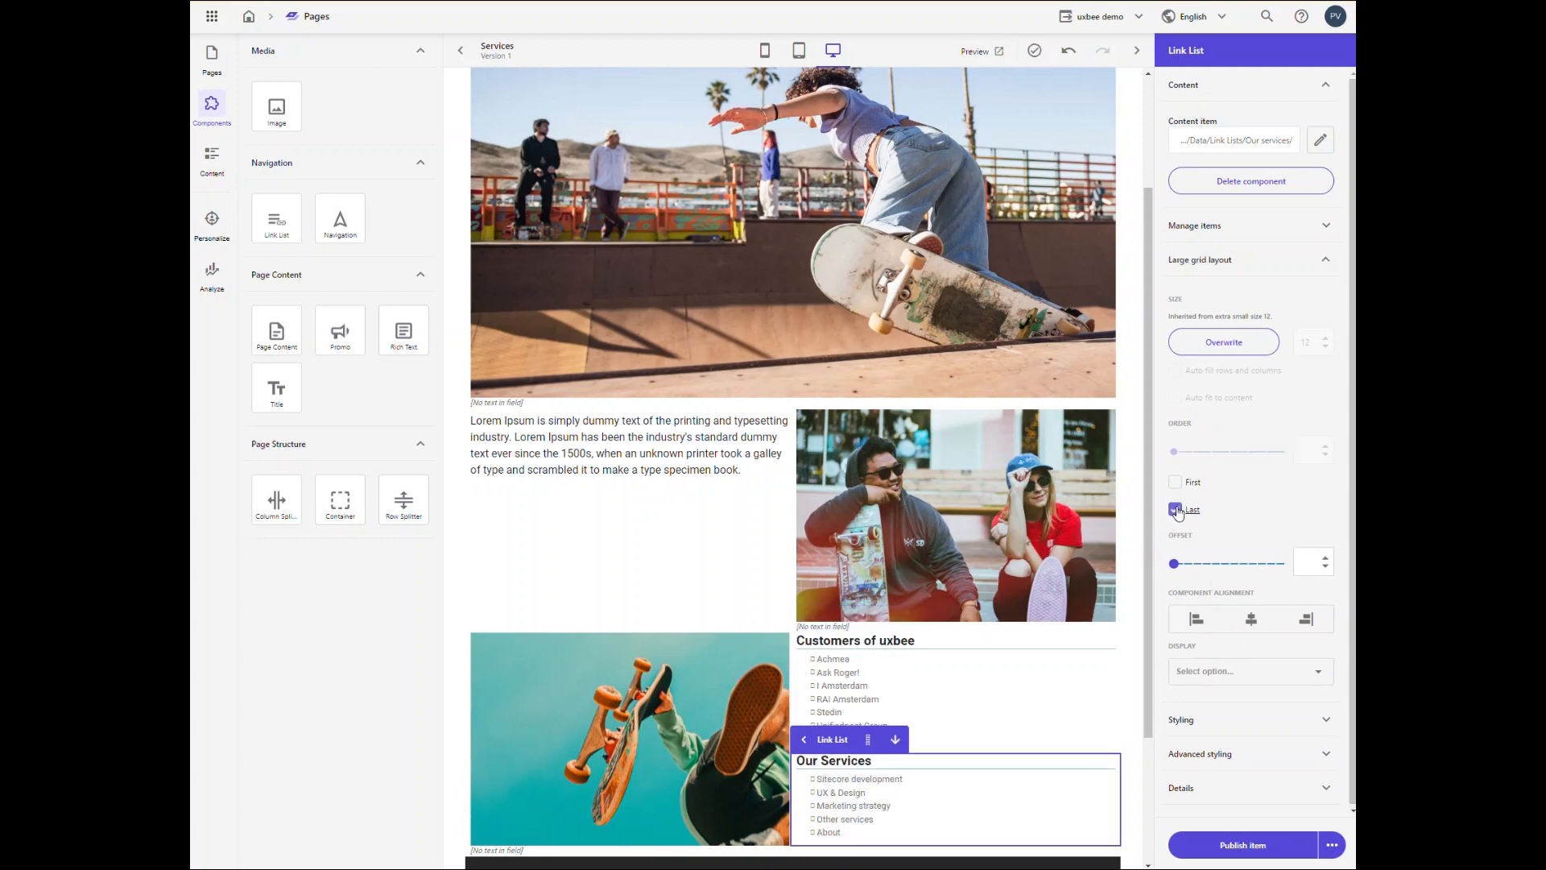
pyautogui.click(1175, 482)
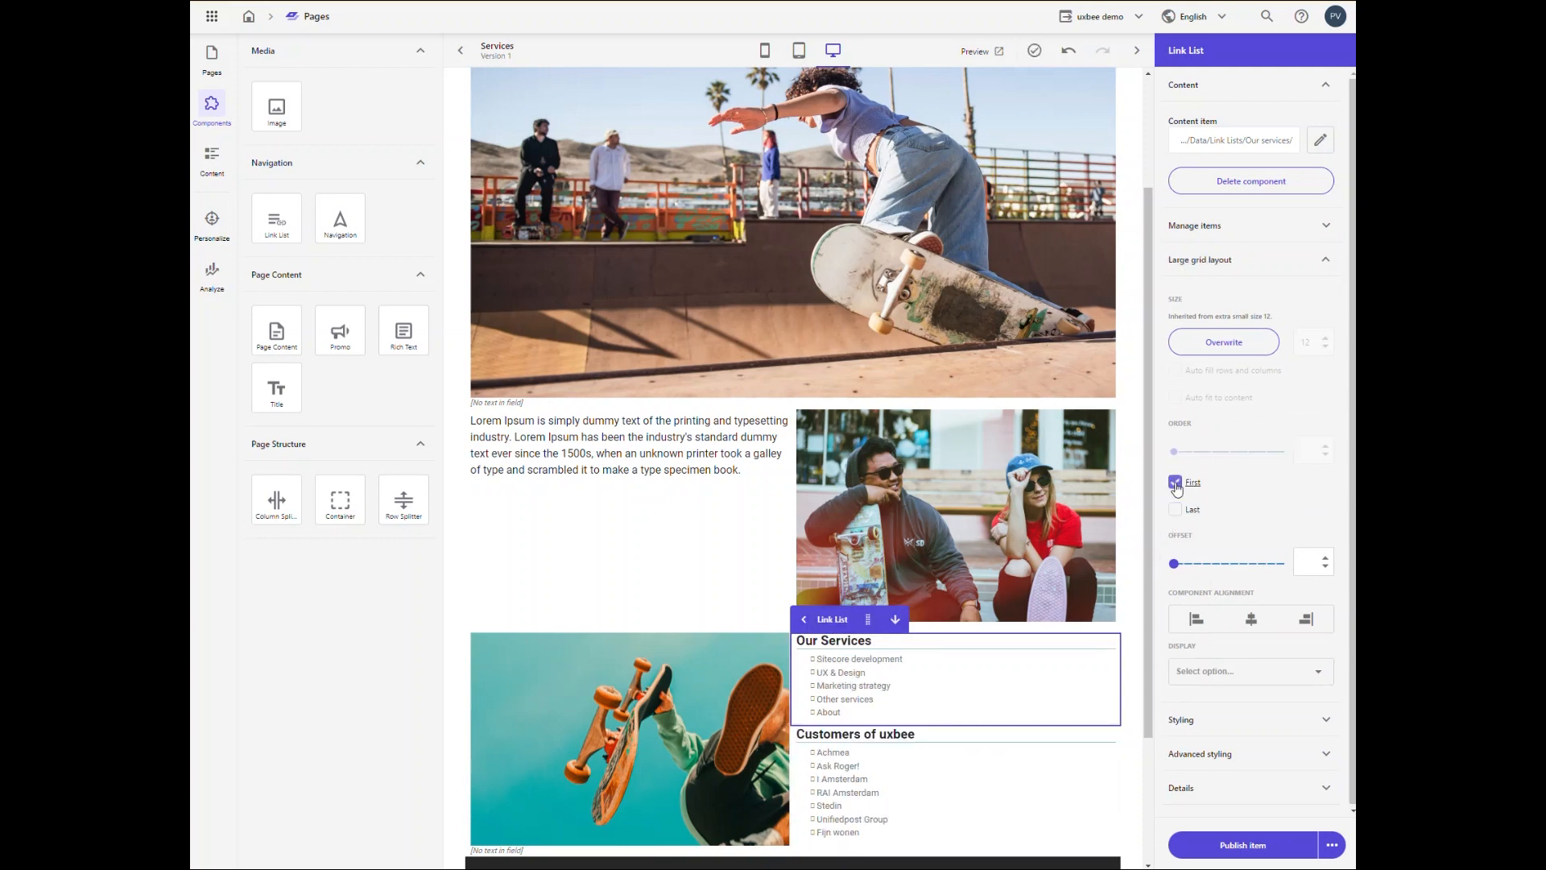
# Step: For the column holding both link lists, try the spacing options and align the content left
pyautogui.scroll(-2, 1116, 613)
pyautogui.click(1111, 625)
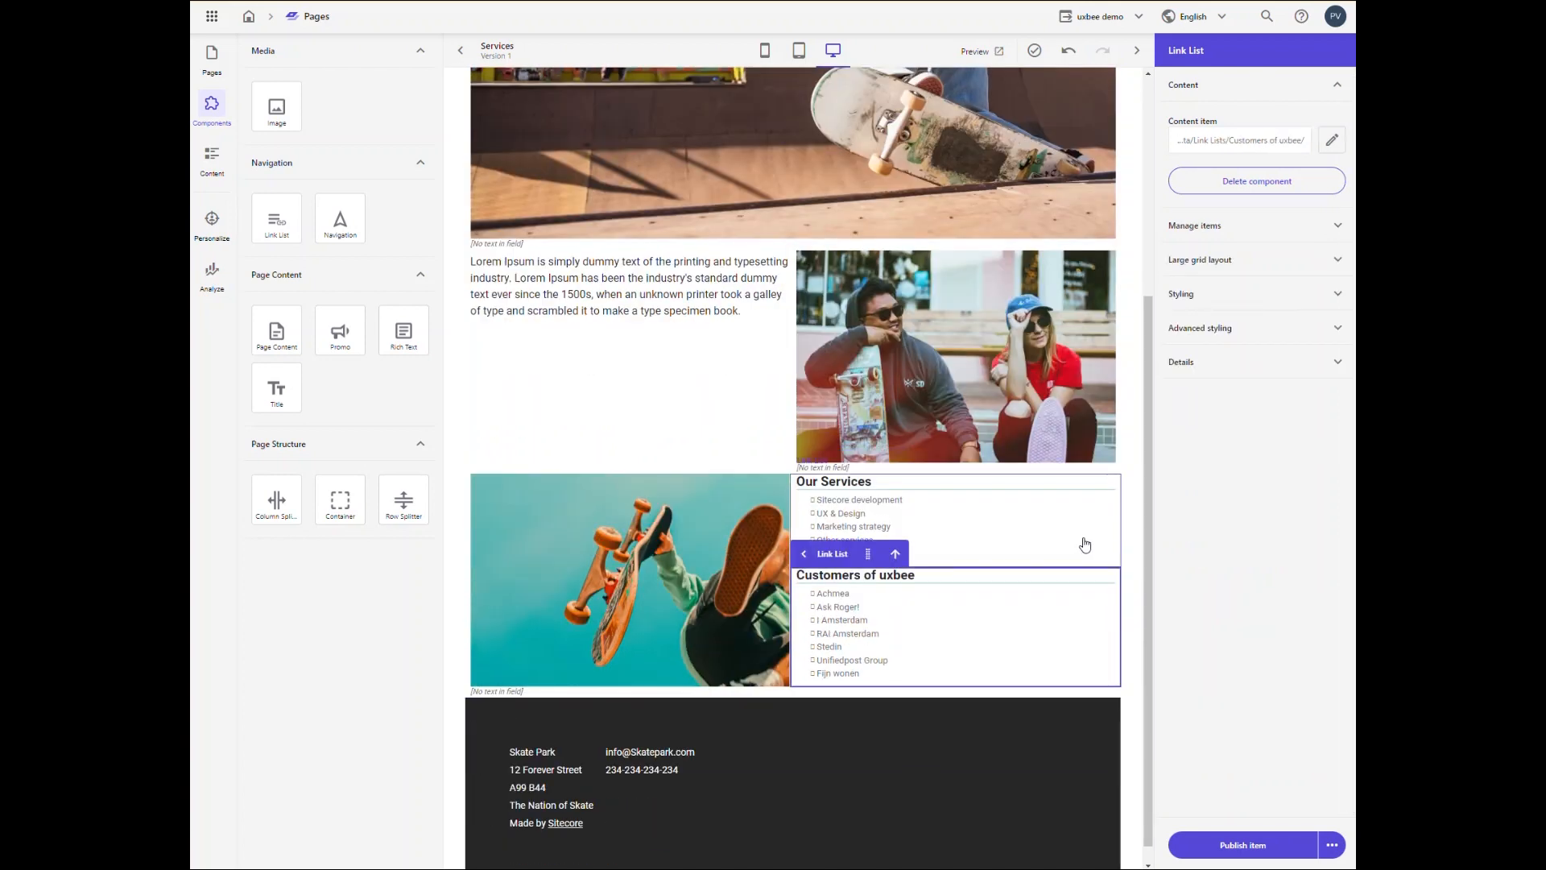
pyautogui.click(801, 556)
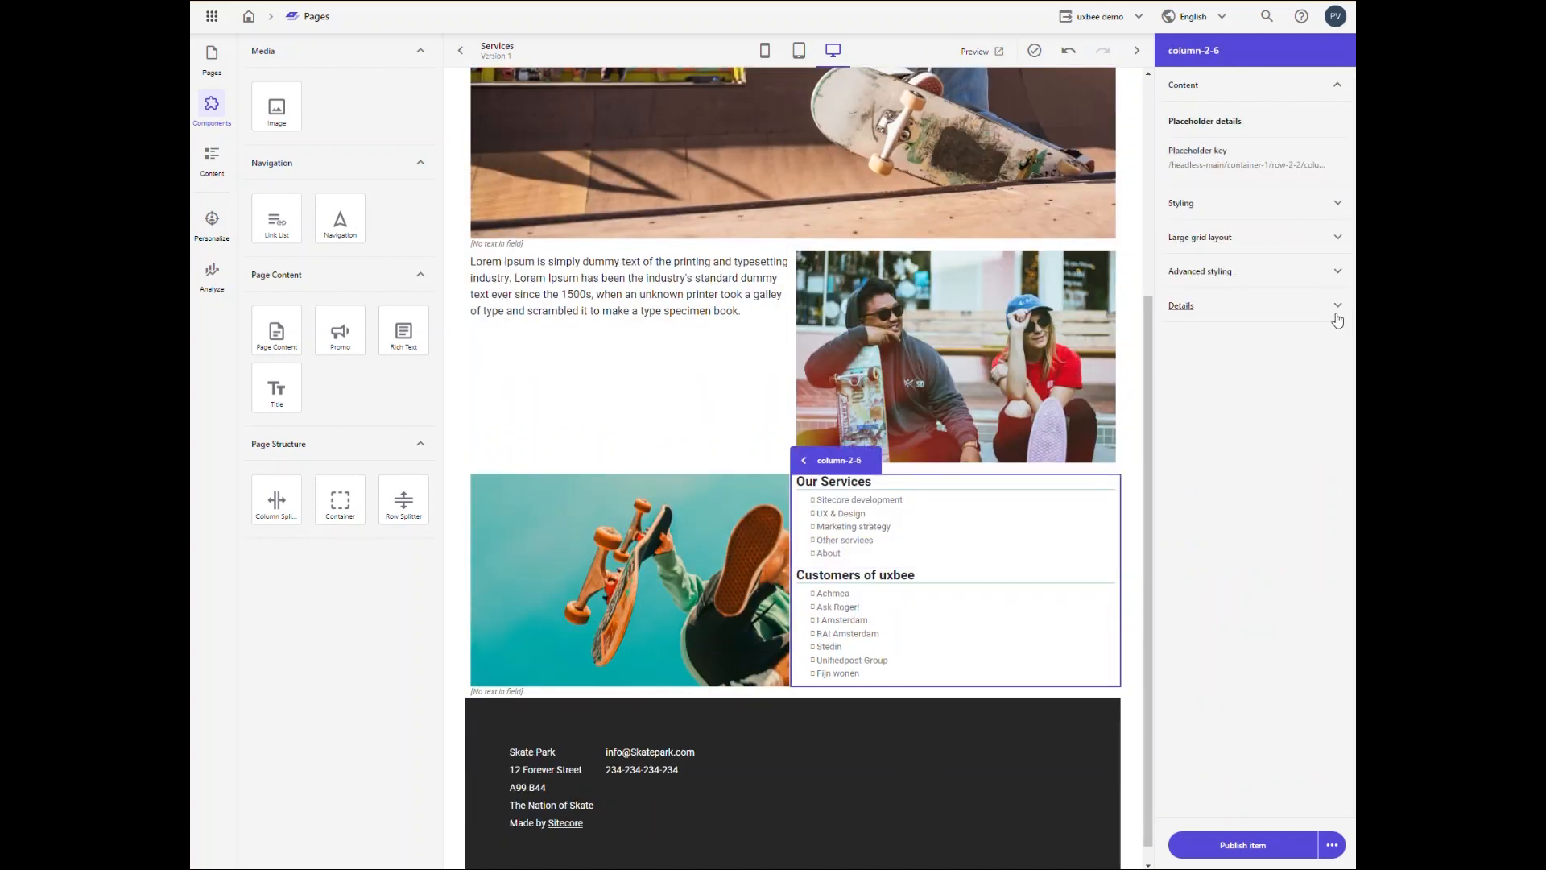
pyautogui.click(1338, 205)
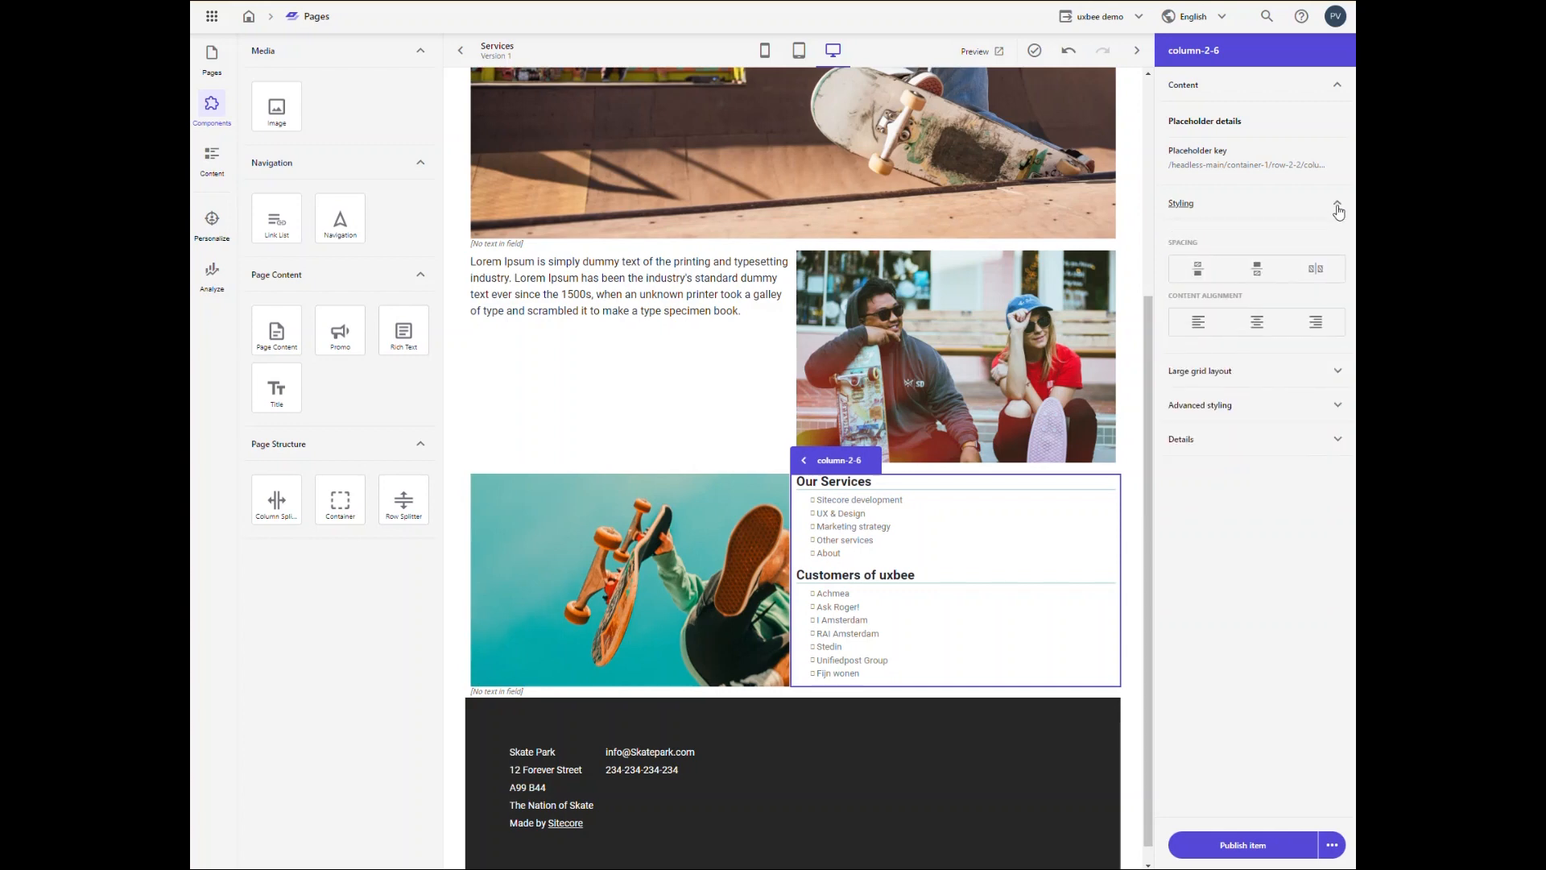
pyautogui.click(1199, 268)
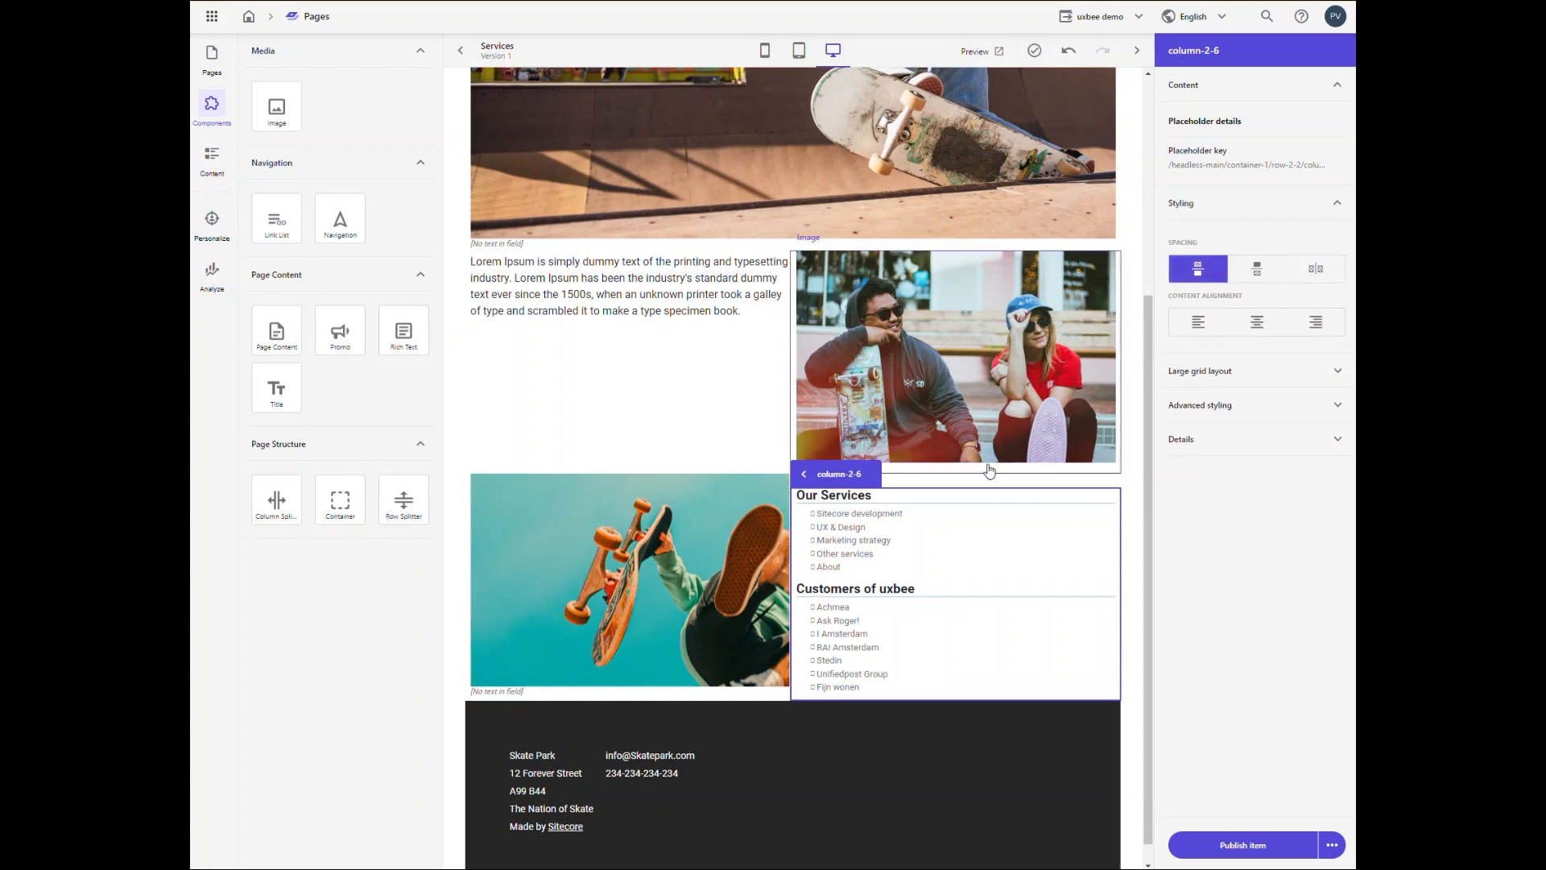
pyautogui.click(1199, 268)
pyautogui.click(1268, 274)
pyautogui.click(1268, 274)
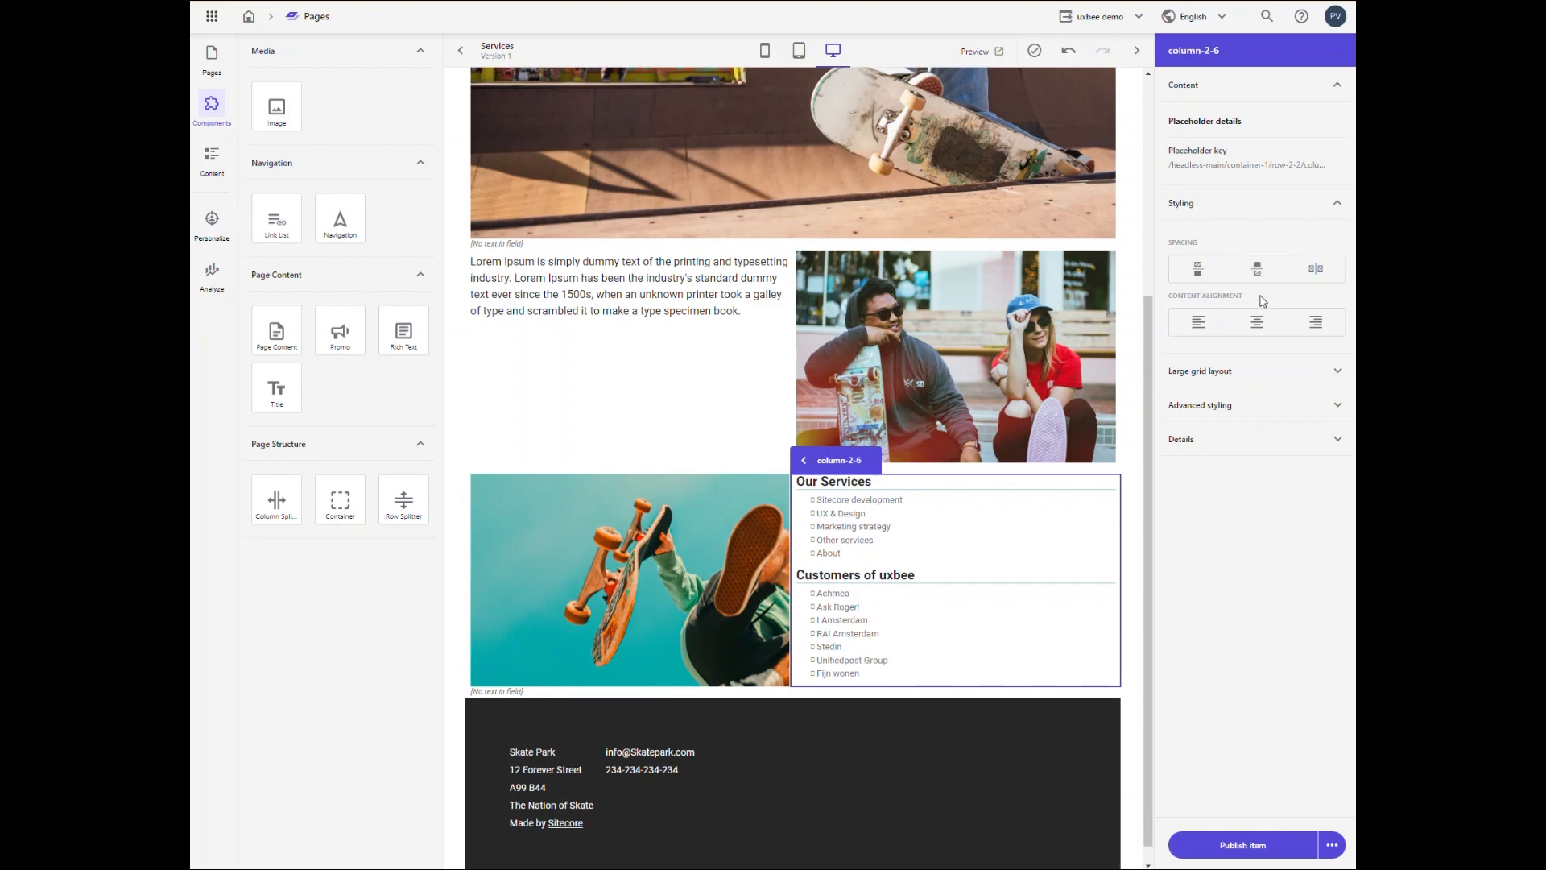
pyautogui.click(1258, 323)
pyautogui.click(1199, 323)
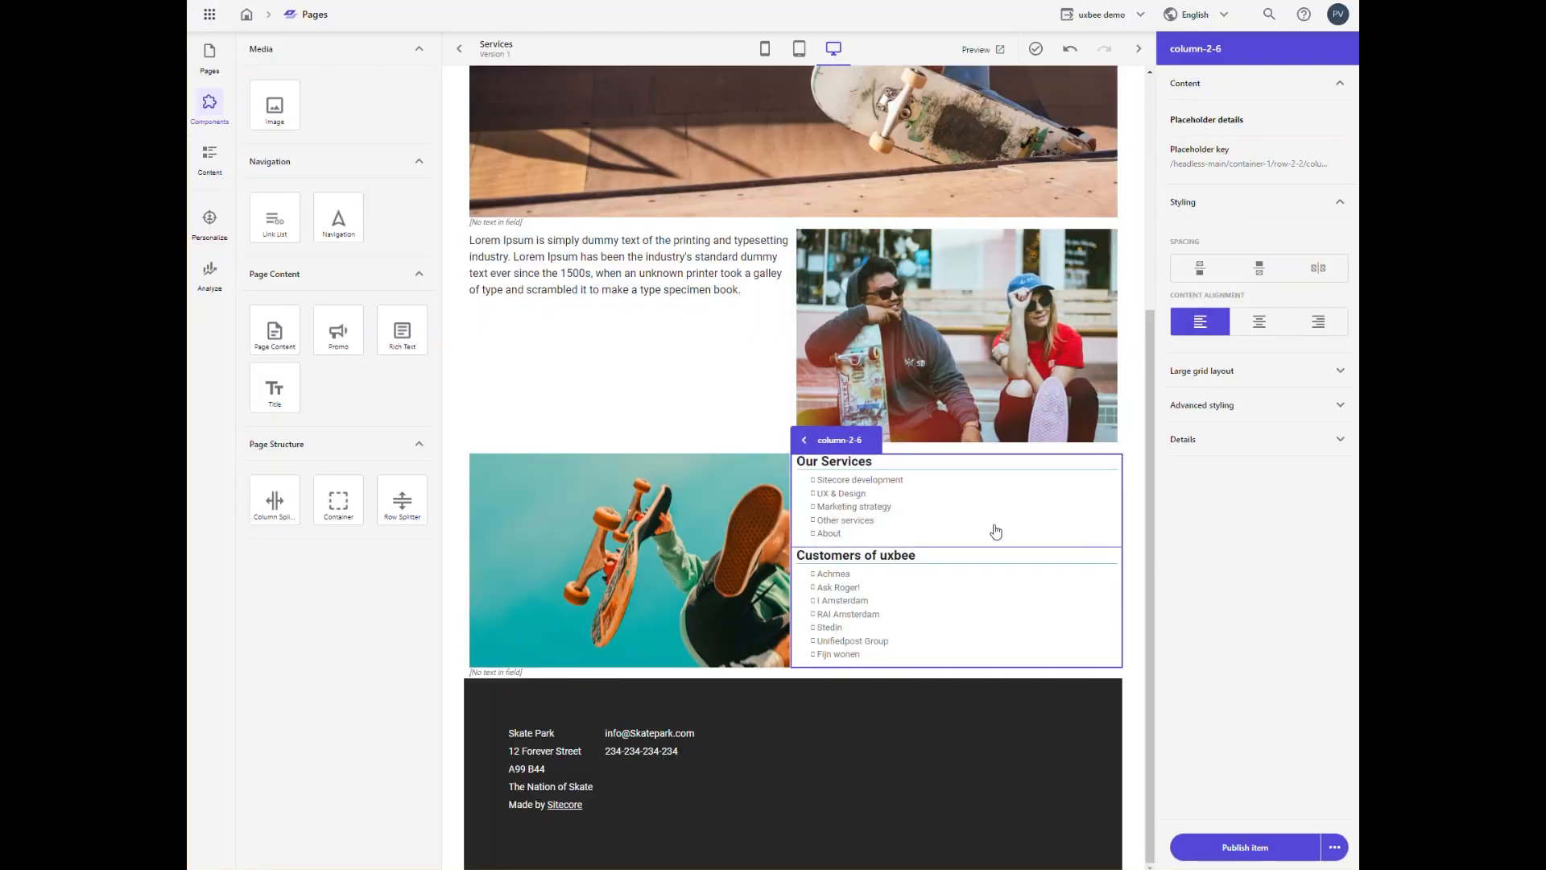
# Step: Preview the Services page in the phone view and rotate the device to portrait
pyautogui.click(1139, 48)
pyautogui.scroll(4, 905, 338)
pyautogui.scroll(1, 905, 338)
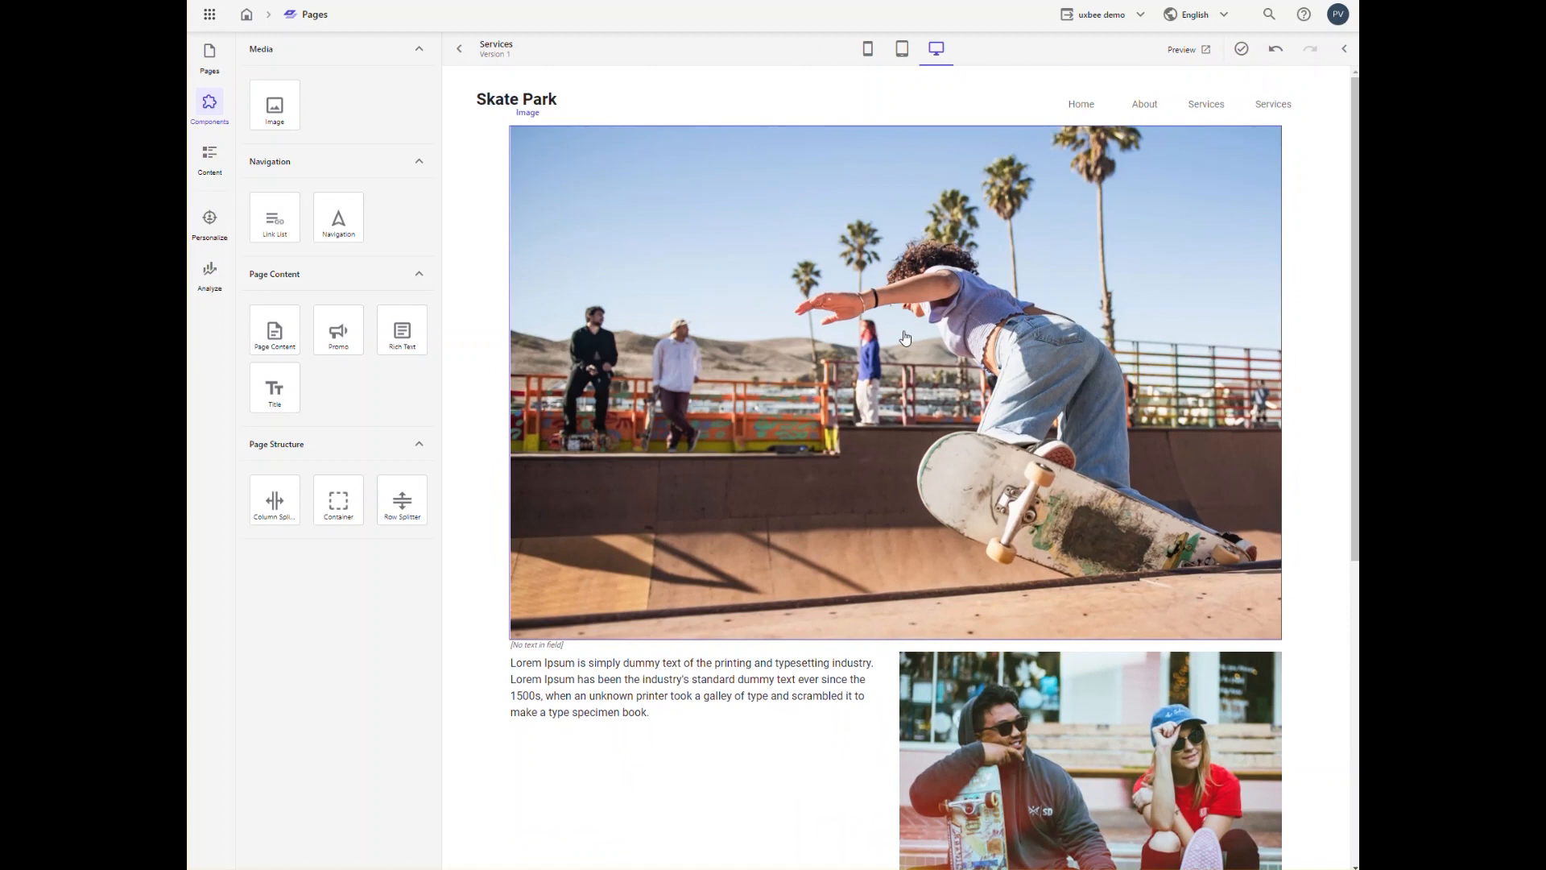
pyautogui.click(869, 53)
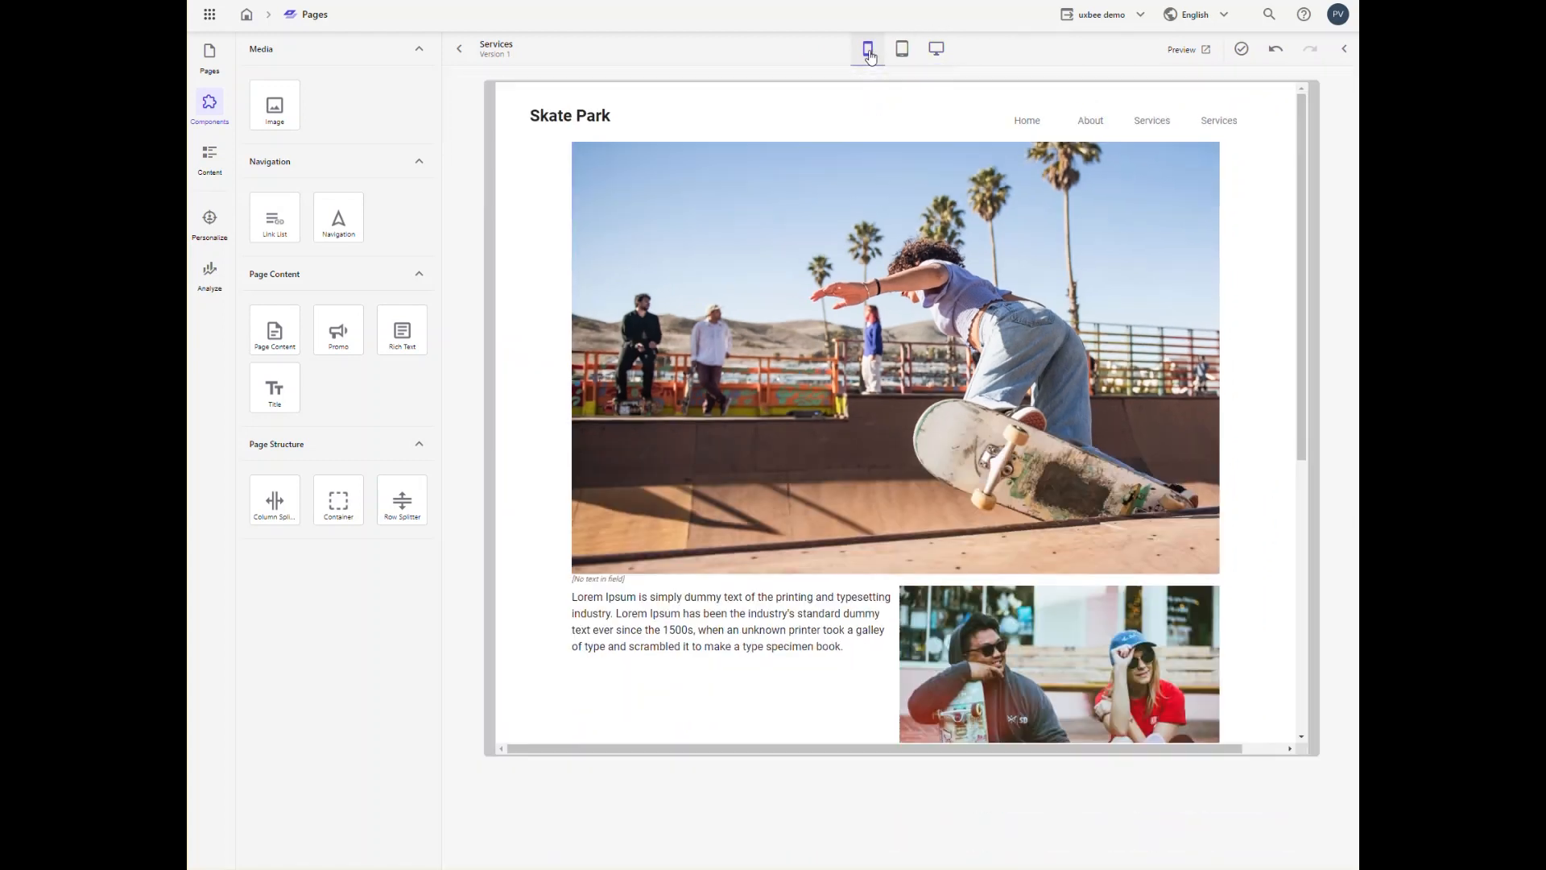
pyautogui.scroll(-9, 941, 285)
pyautogui.scroll(9, 939, 282)
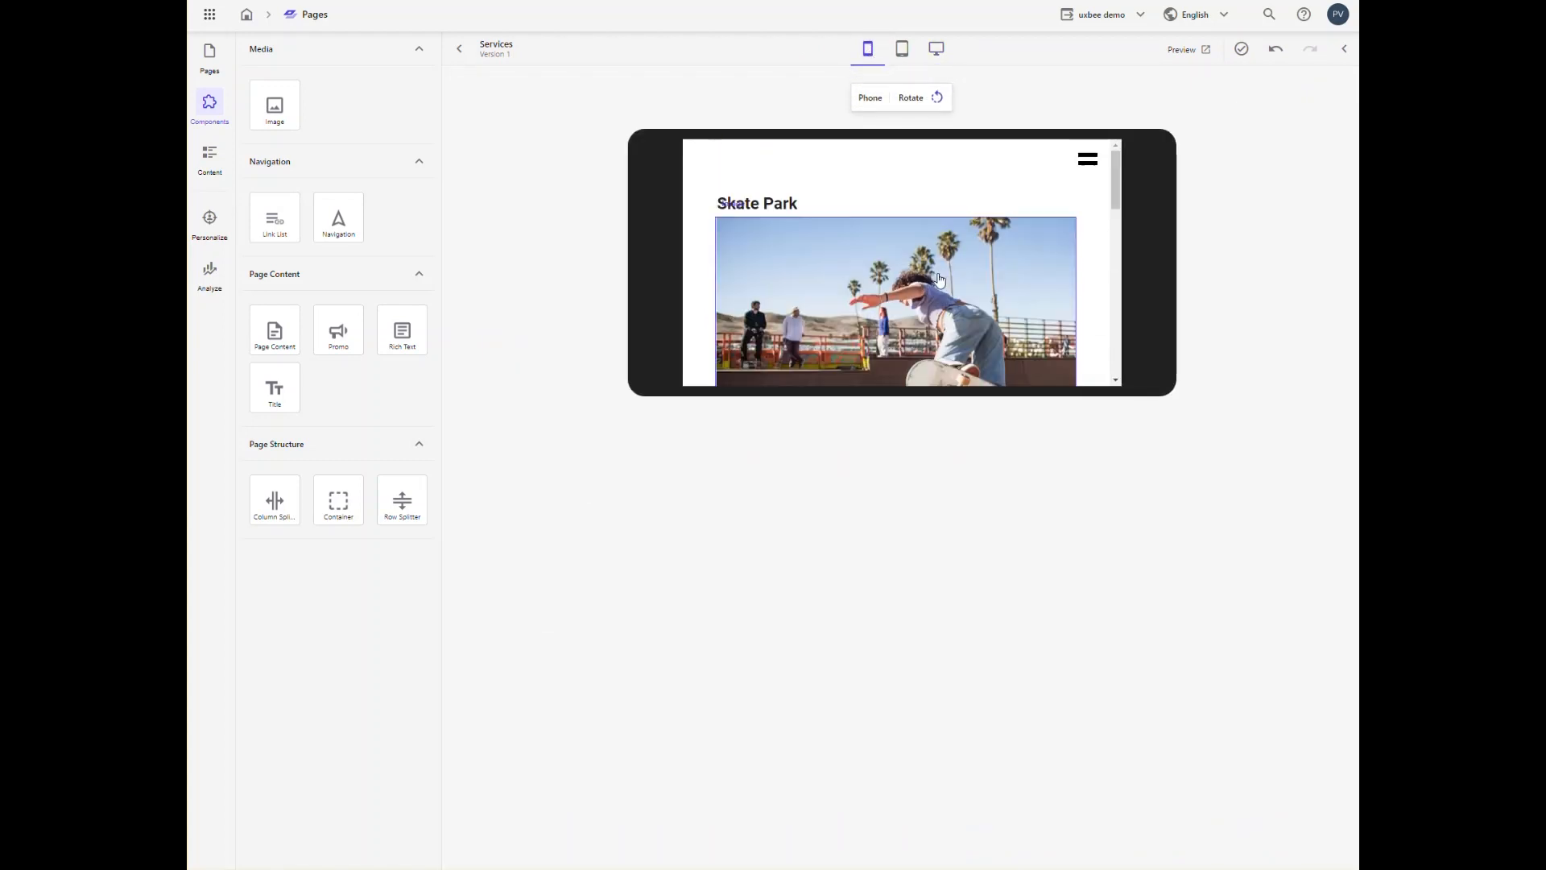
pyautogui.click(911, 100)
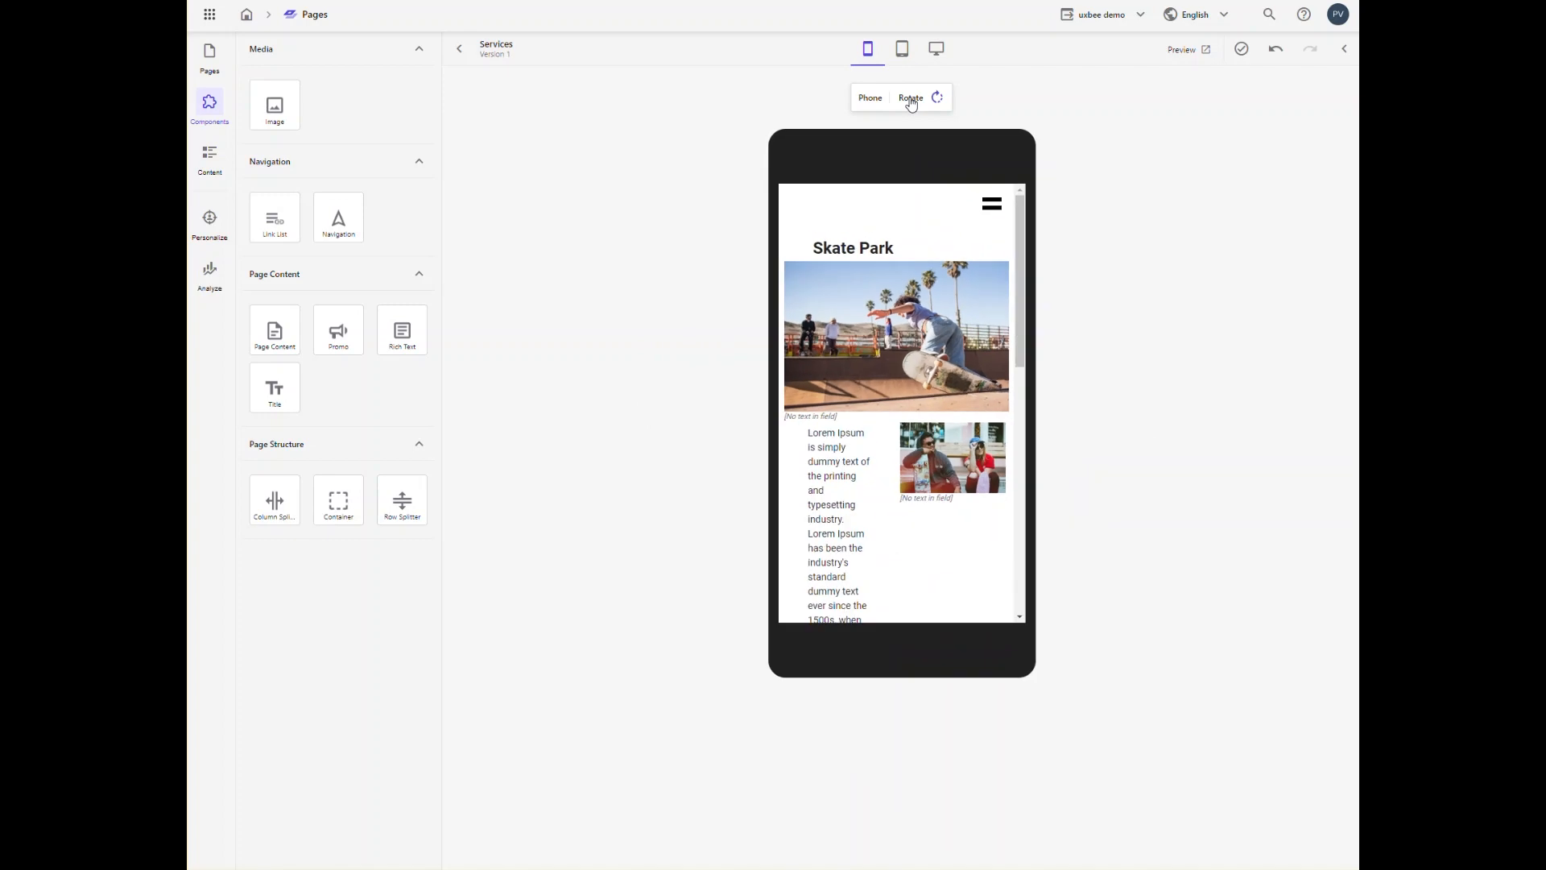
# Step: Check the Services page in the tablet view in both portrait and landscape orientation
pyautogui.click(902, 50)
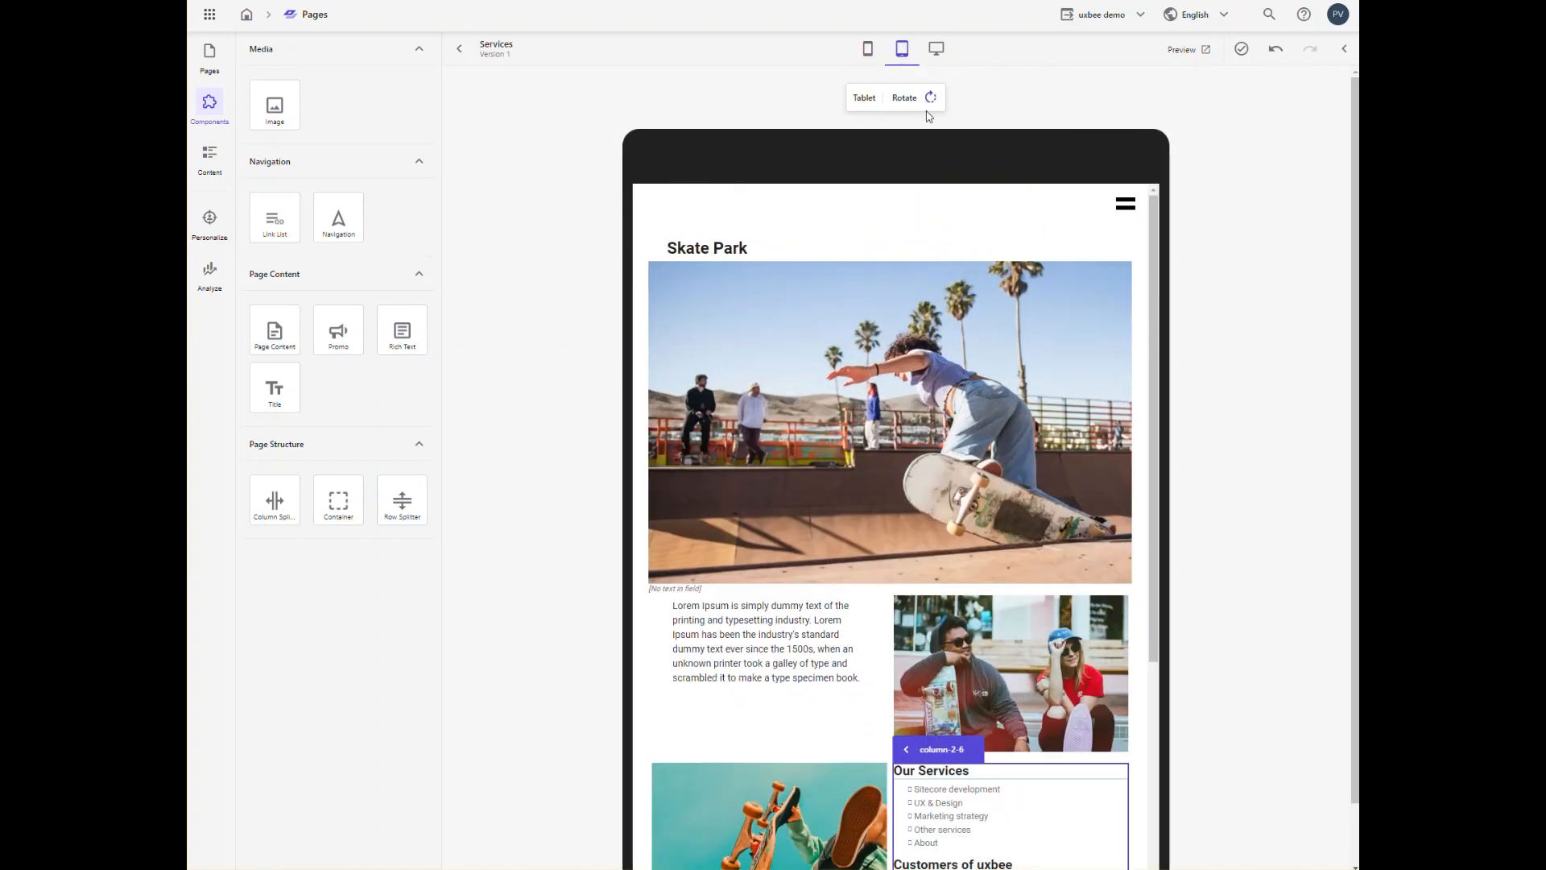
pyautogui.scroll(-10, 927, 209)
pyautogui.scroll(10, 928, 209)
pyautogui.click(905, 98)
pyautogui.scroll(-10, 1008, 480)
pyautogui.scroll(10, 1008, 480)
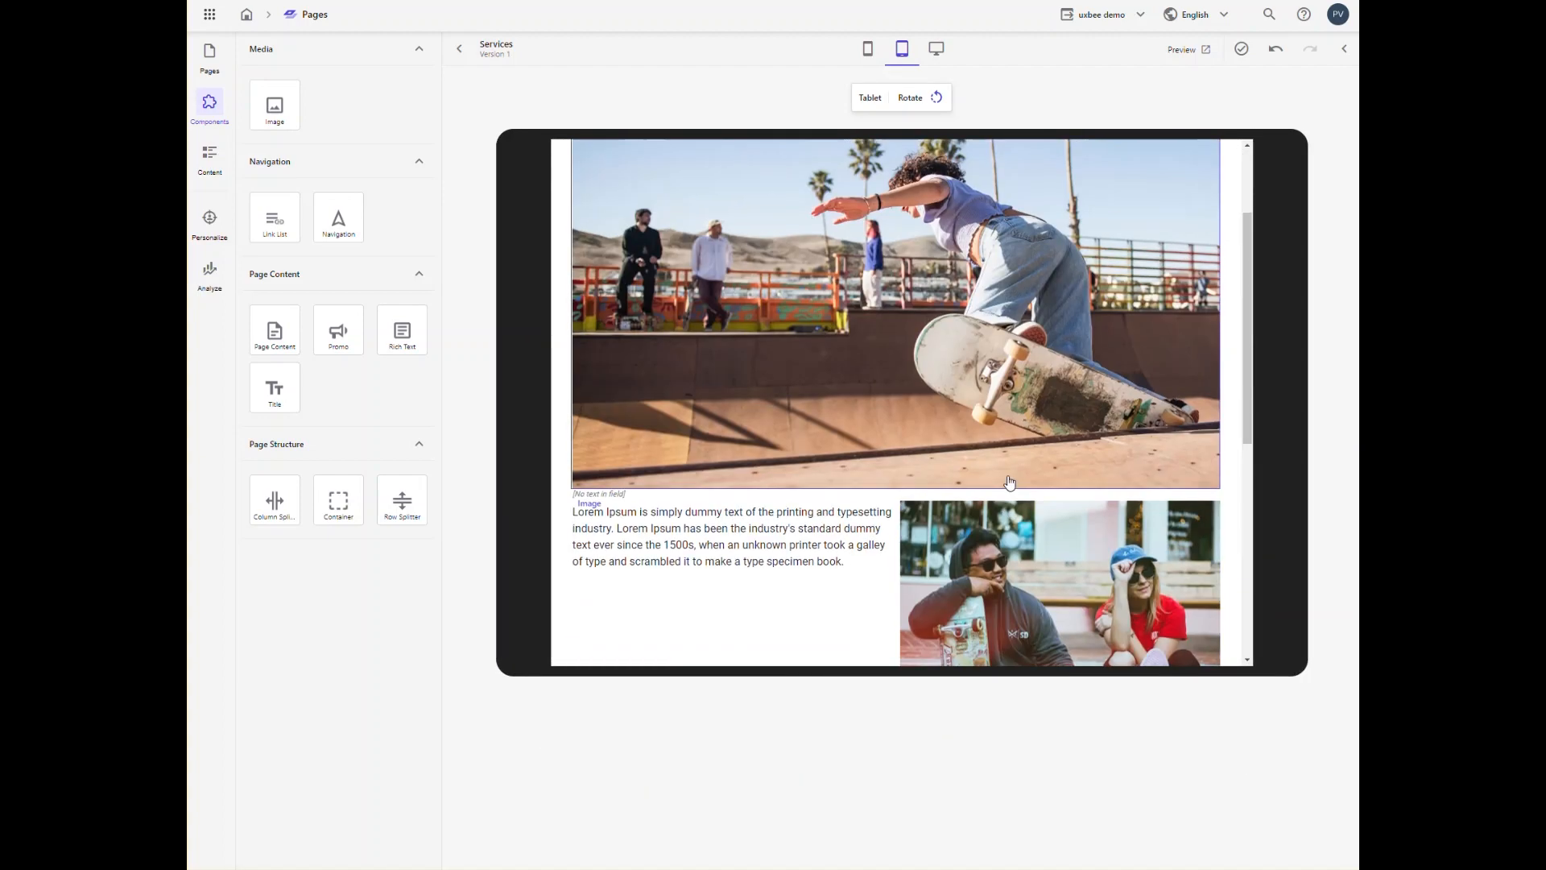
pyautogui.scroll(2, 1009, 482)
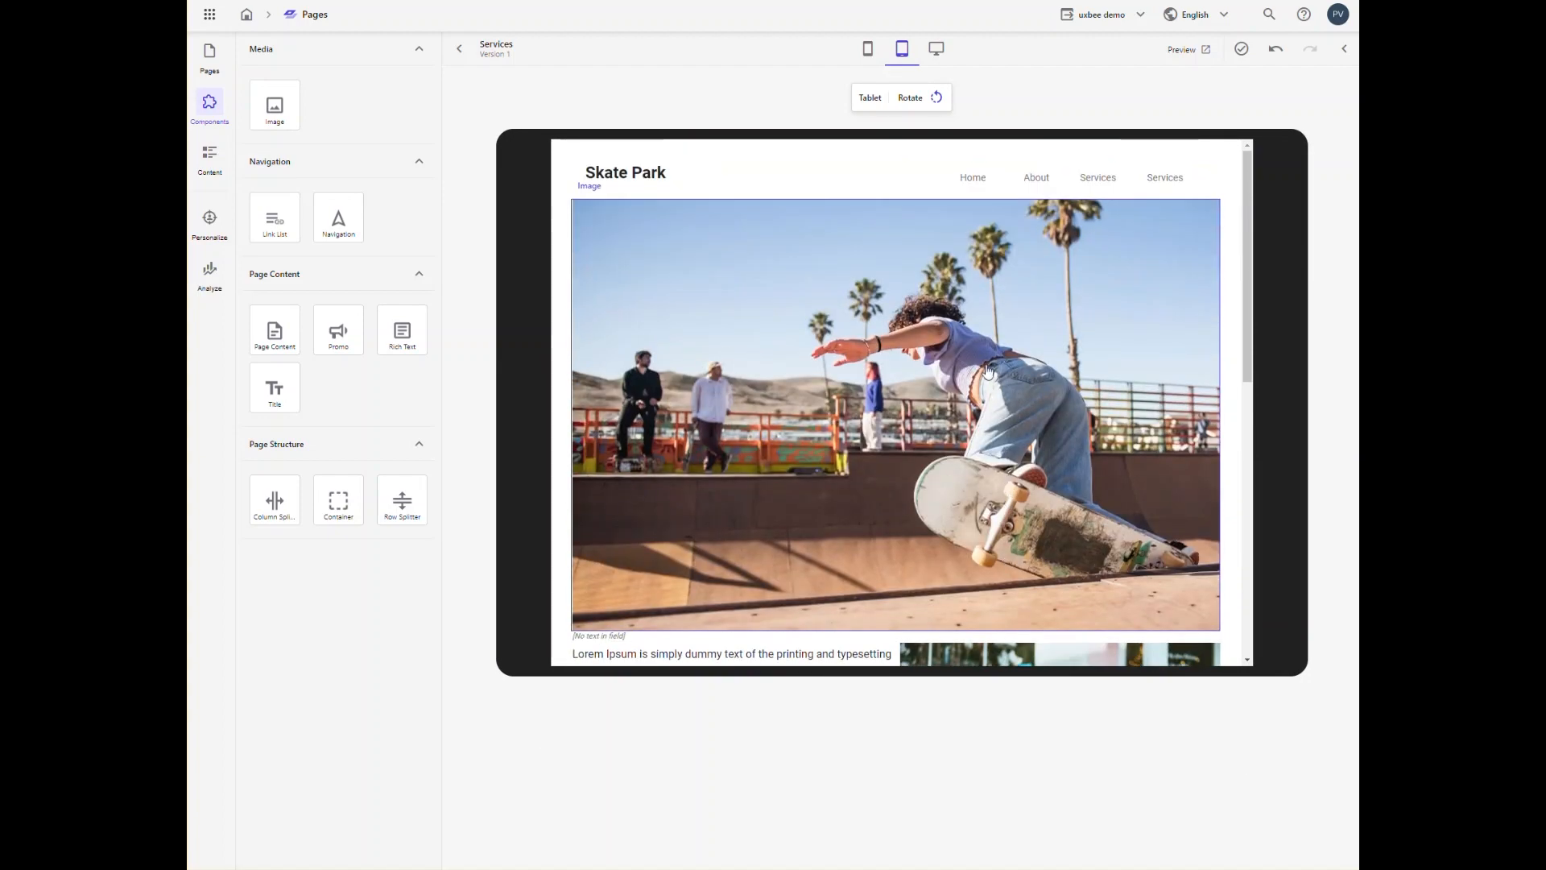
pyautogui.click(908, 98)
# Step: Return to the desktop view and open the preview of the Services page
pyautogui.click(938, 53)
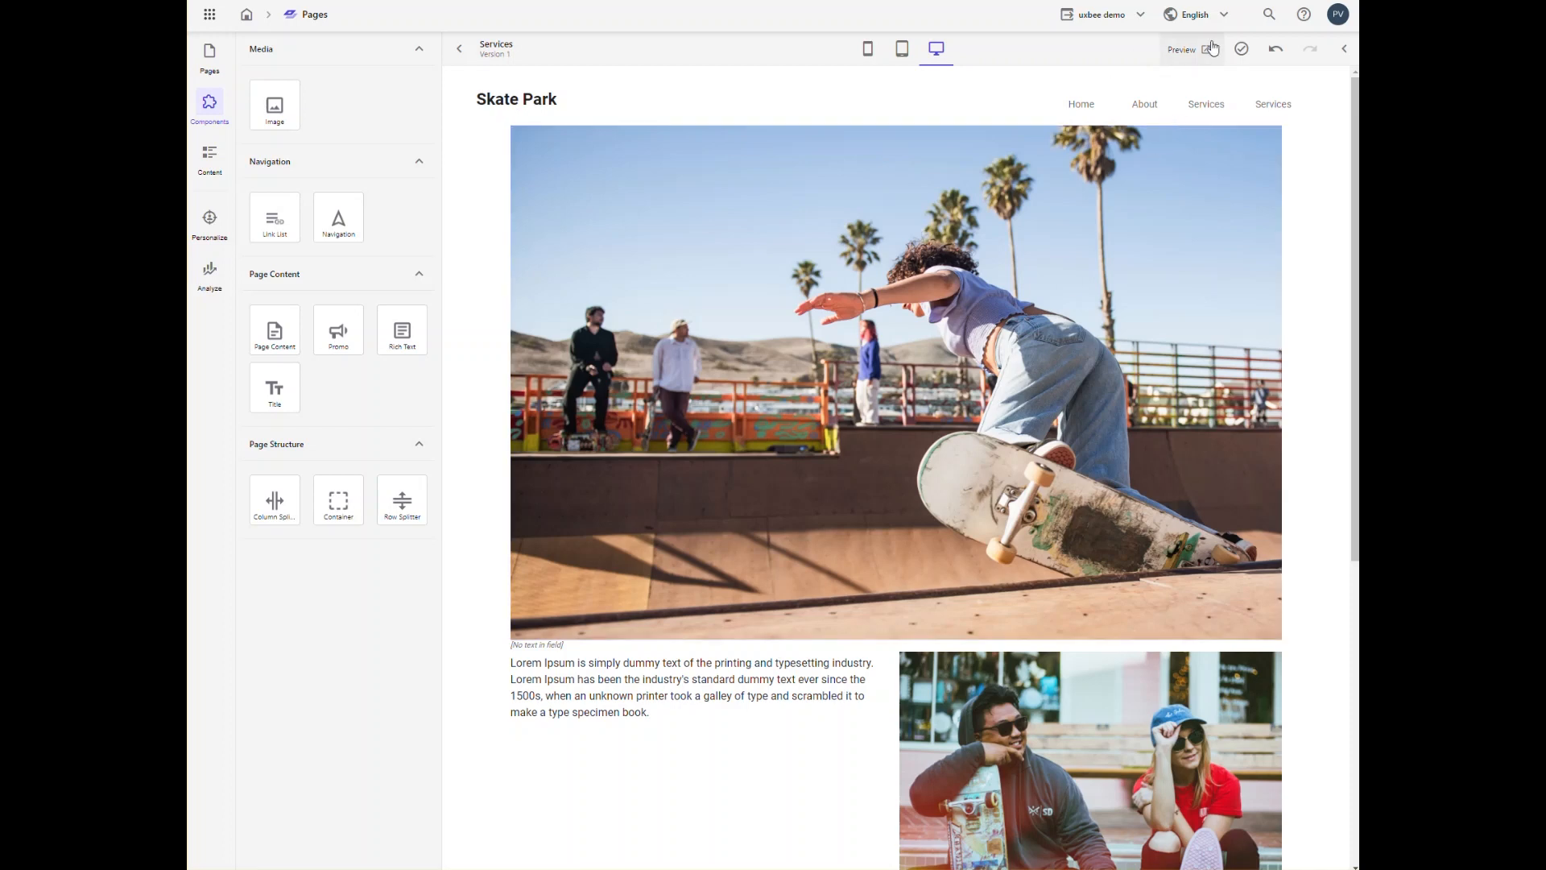
pyautogui.click(1183, 49)
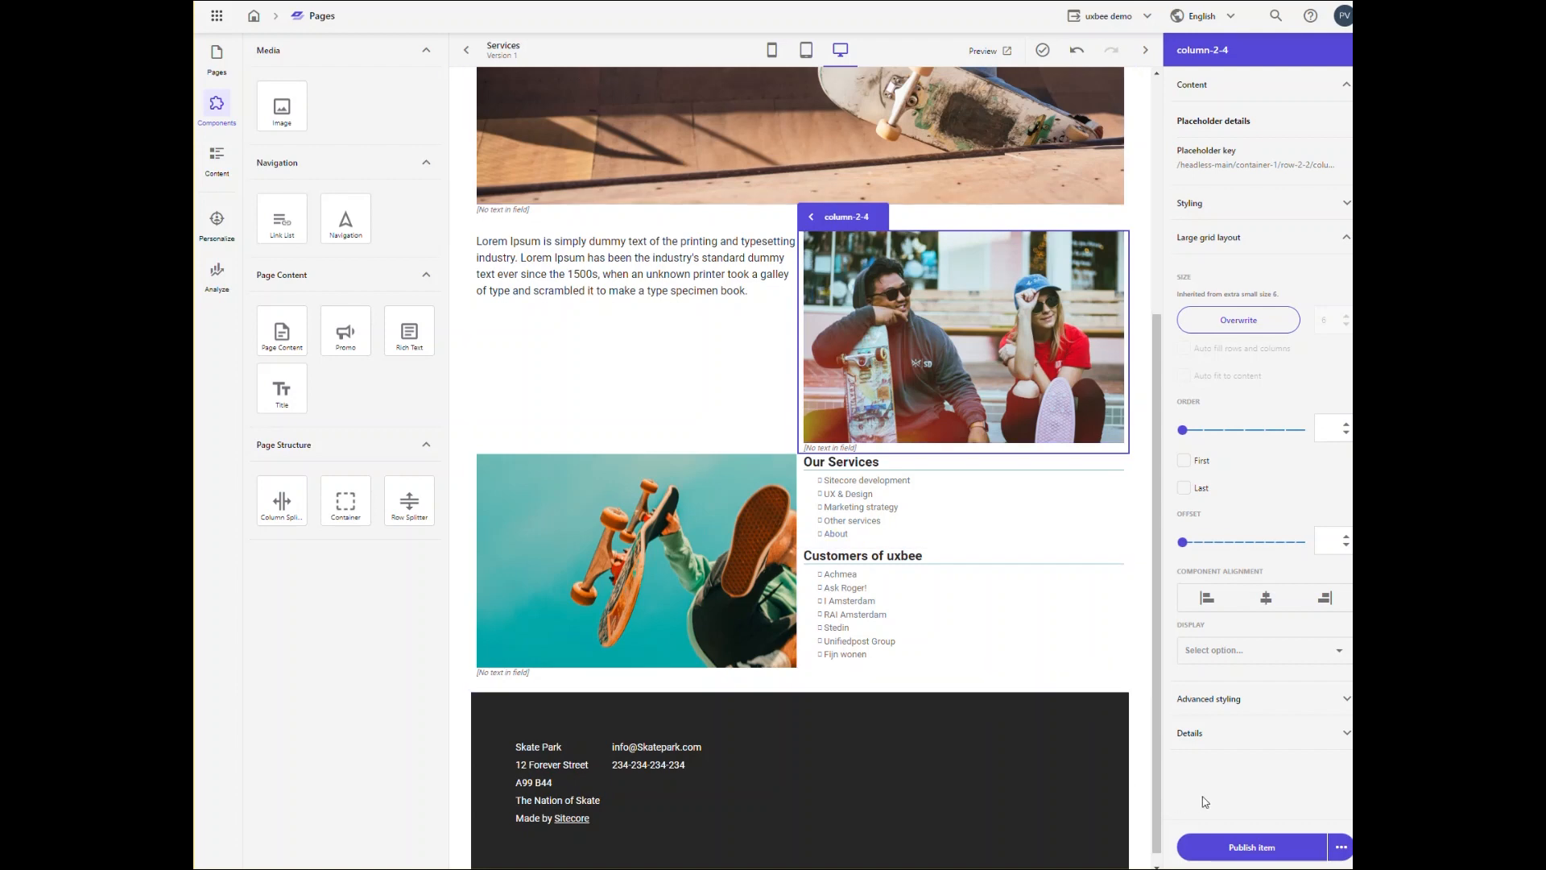
# Step: Publish the Services page item
pyautogui.click(1340, 848)
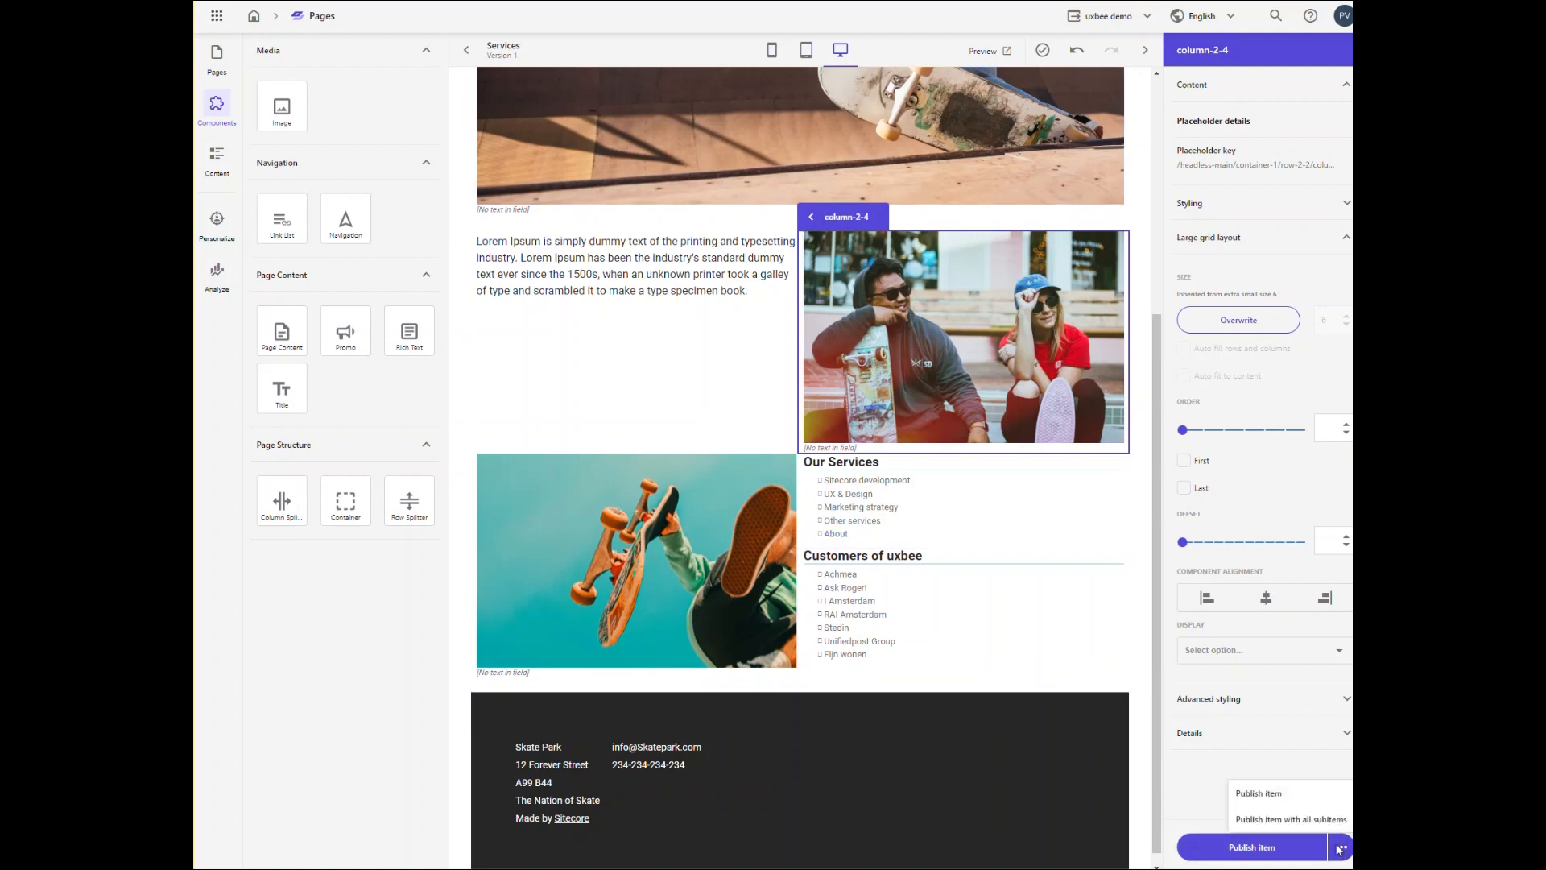
pyautogui.click(1258, 852)
pyautogui.click(1257, 852)
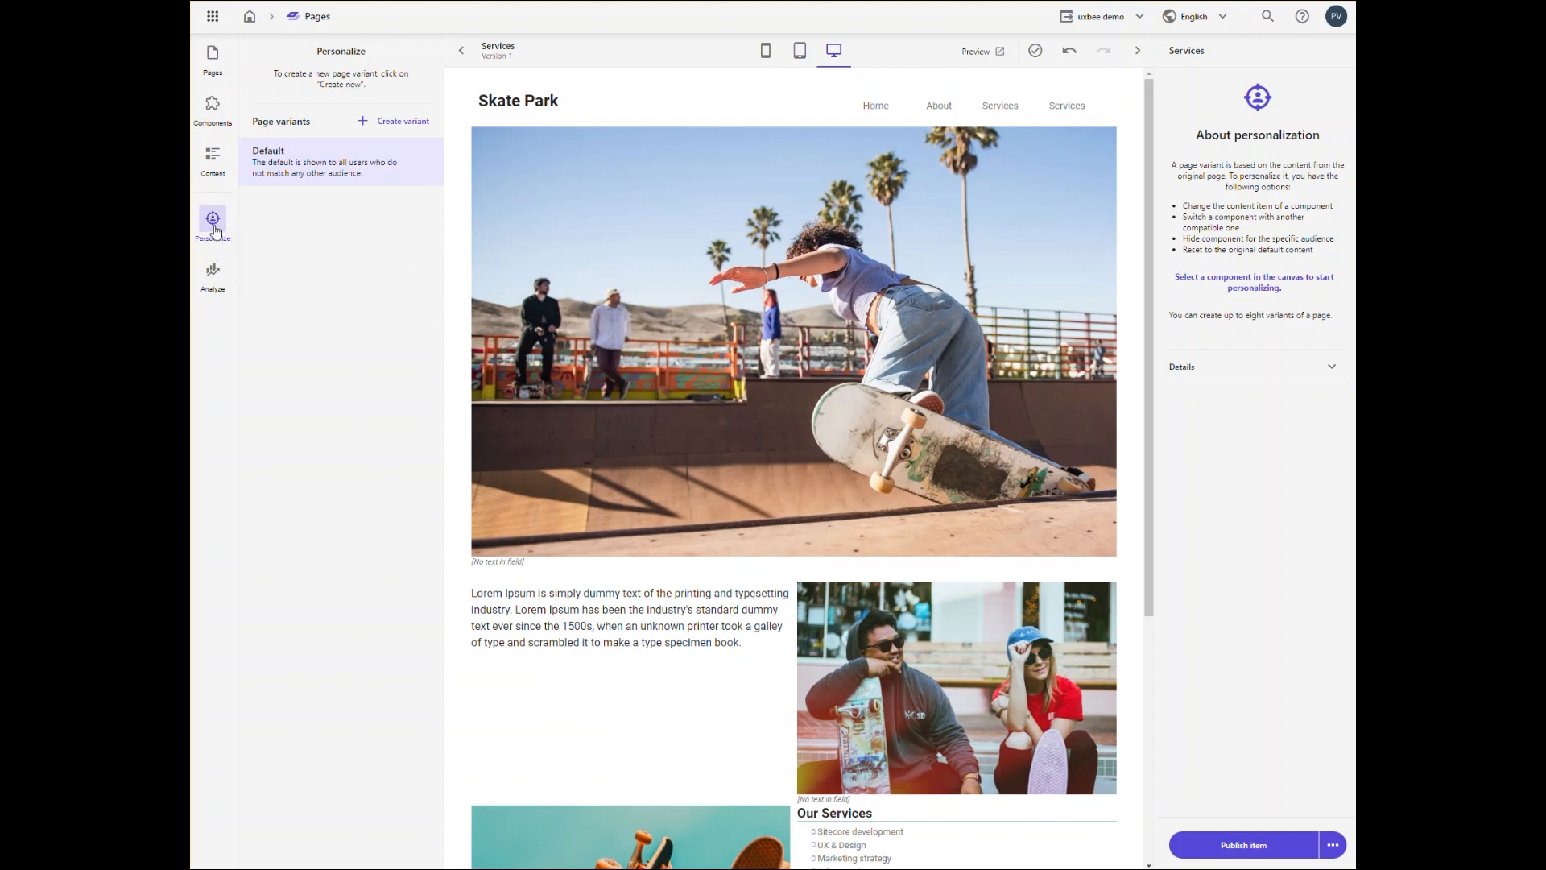
# Step: Create a new page variant for the Services page and proceed to its audience, titled "First visit website"
pyautogui.click(400, 127)
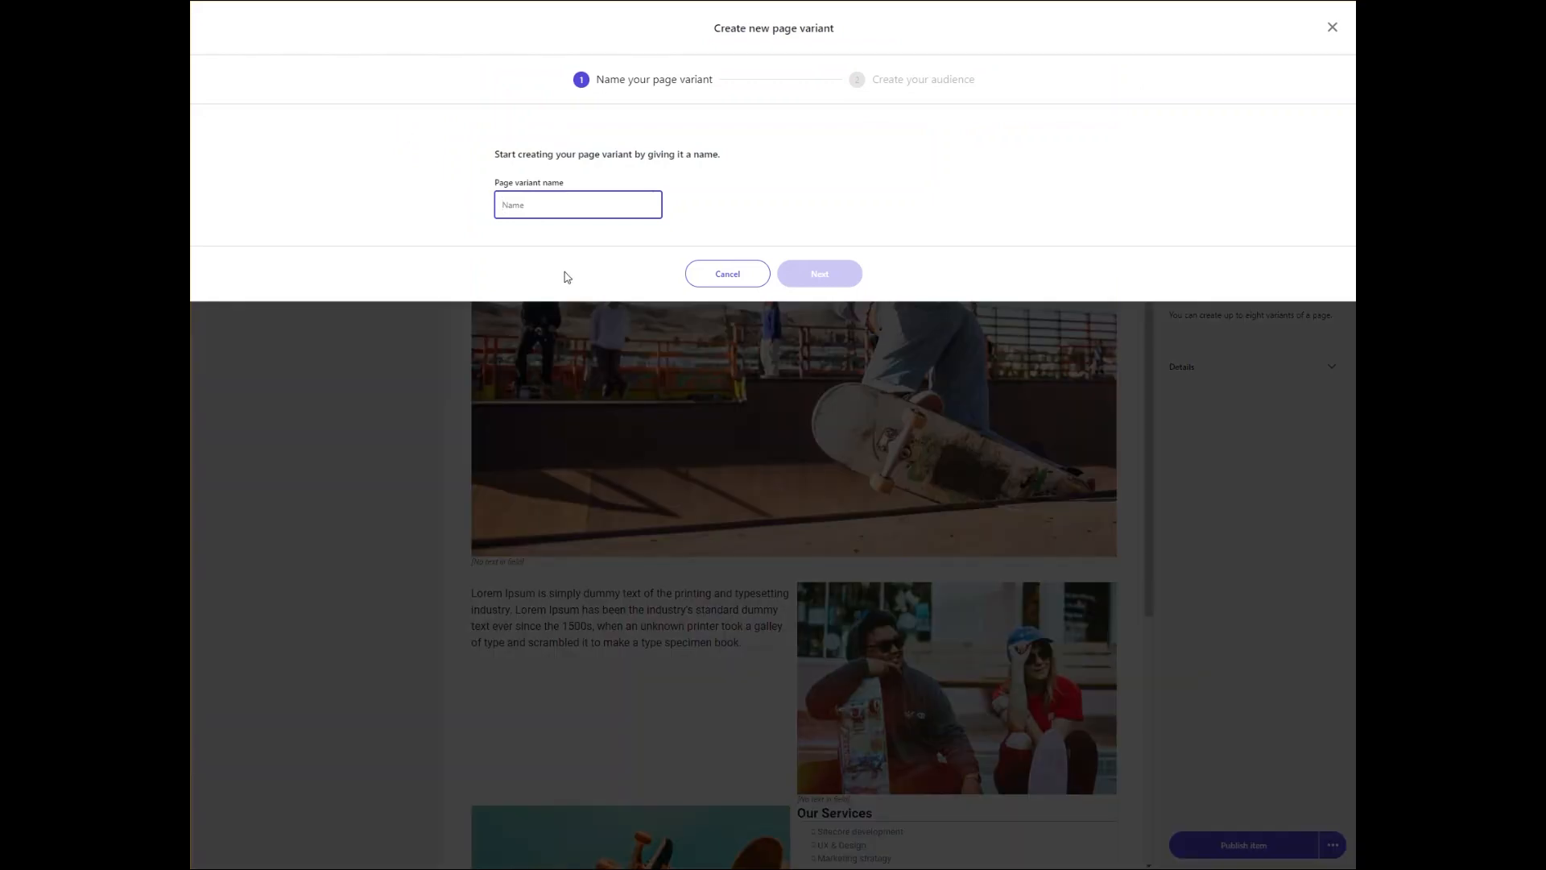
pyautogui.write('First visit website')
pyautogui.click(825, 281)
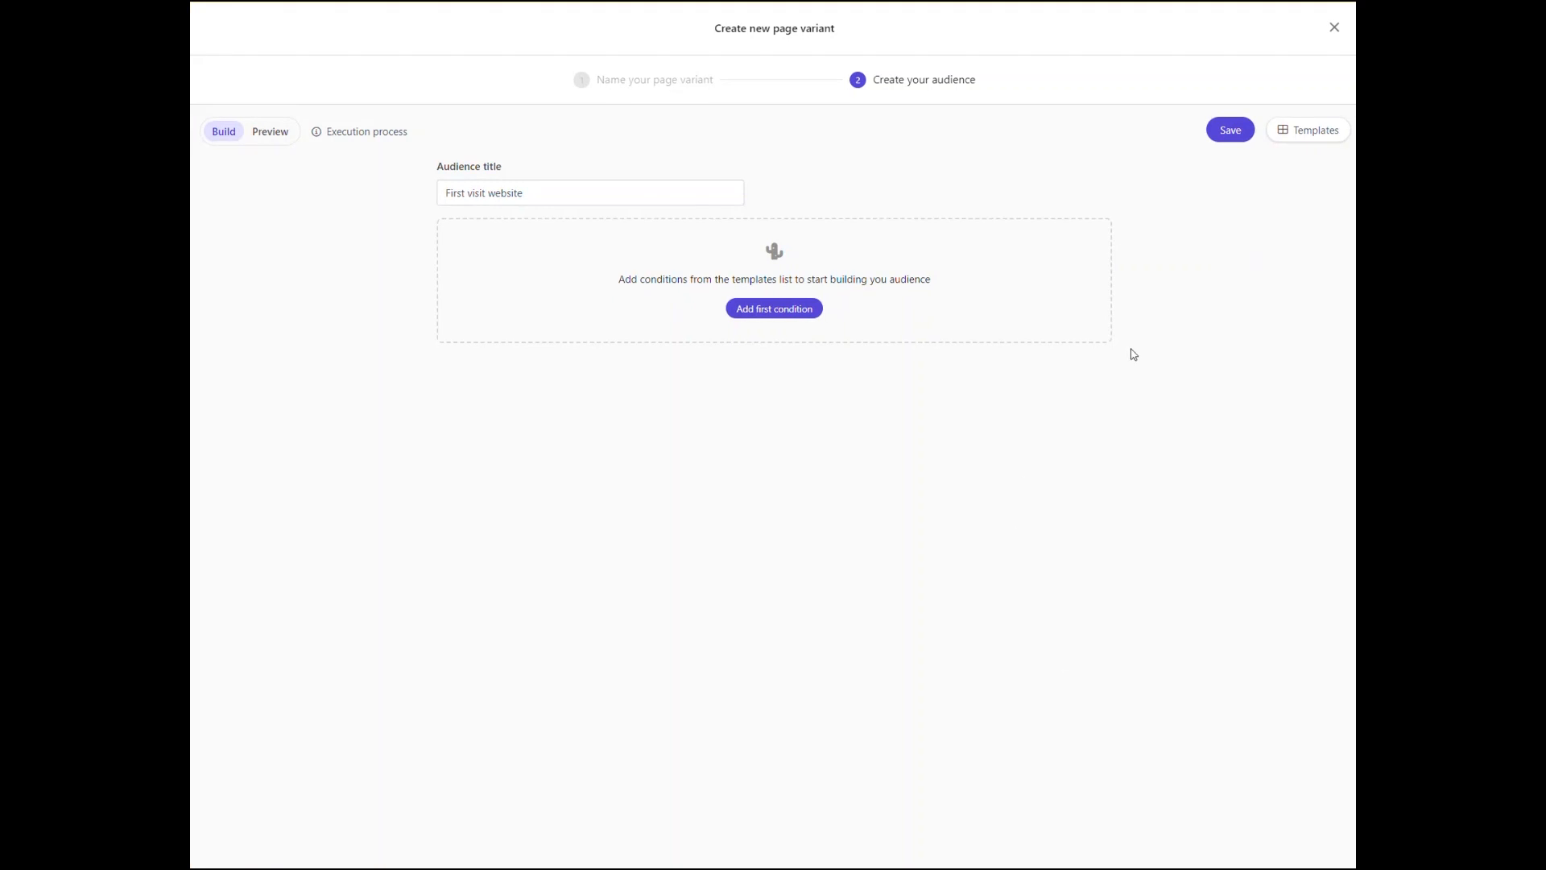
# Step: Add a New or returning visitor condition to the audience and set the visitor type to new
pyautogui.click(1308, 133)
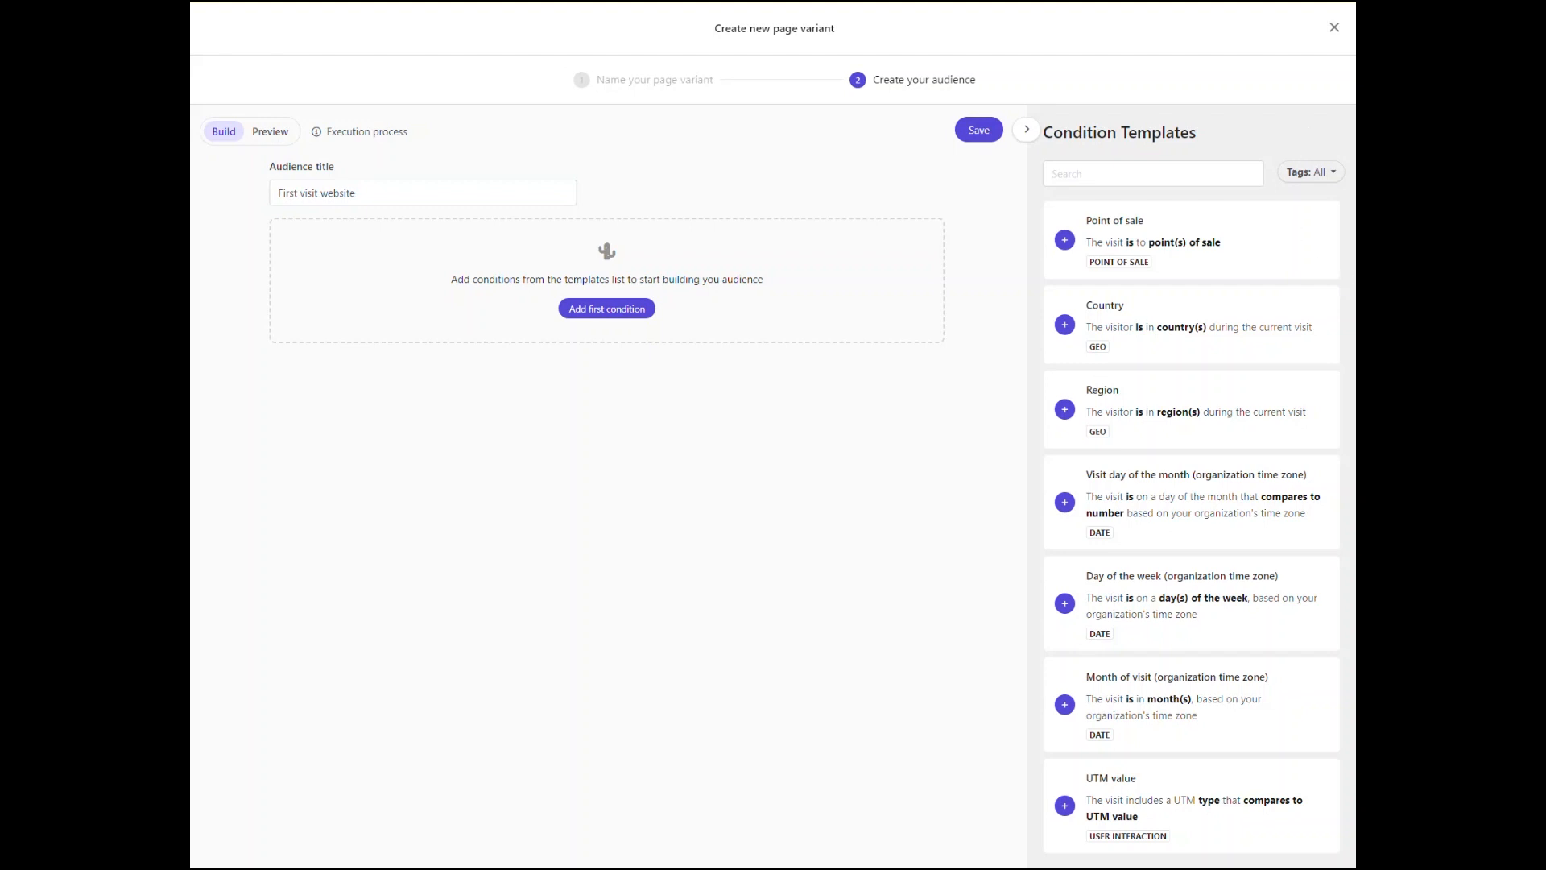
pyautogui.scroll(-2, 1353, 326)
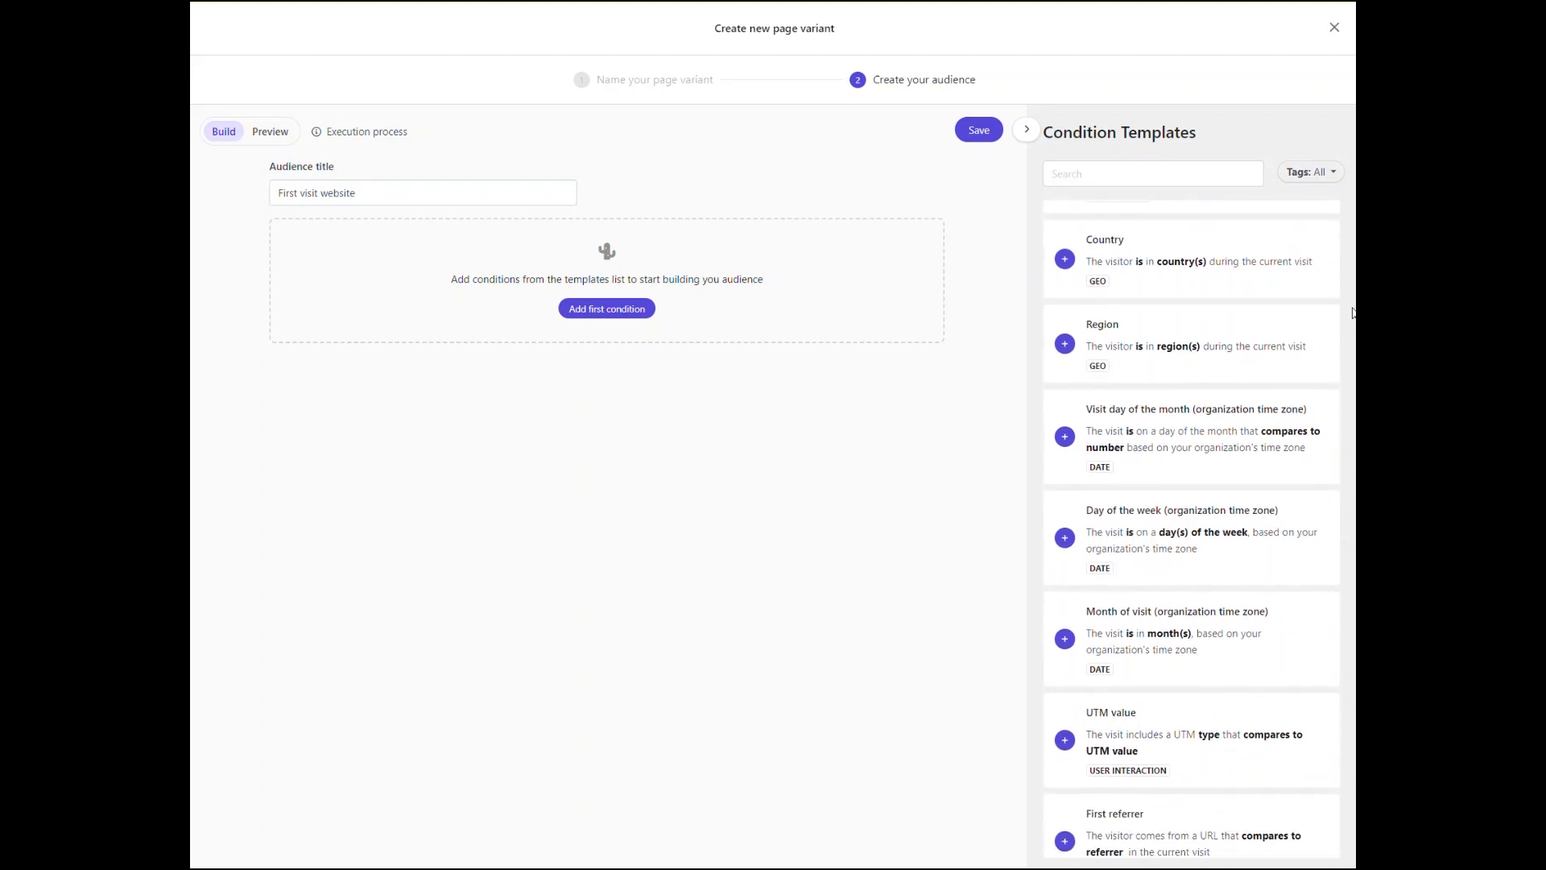
pyautogui.scroll(-3, 1352, 326)
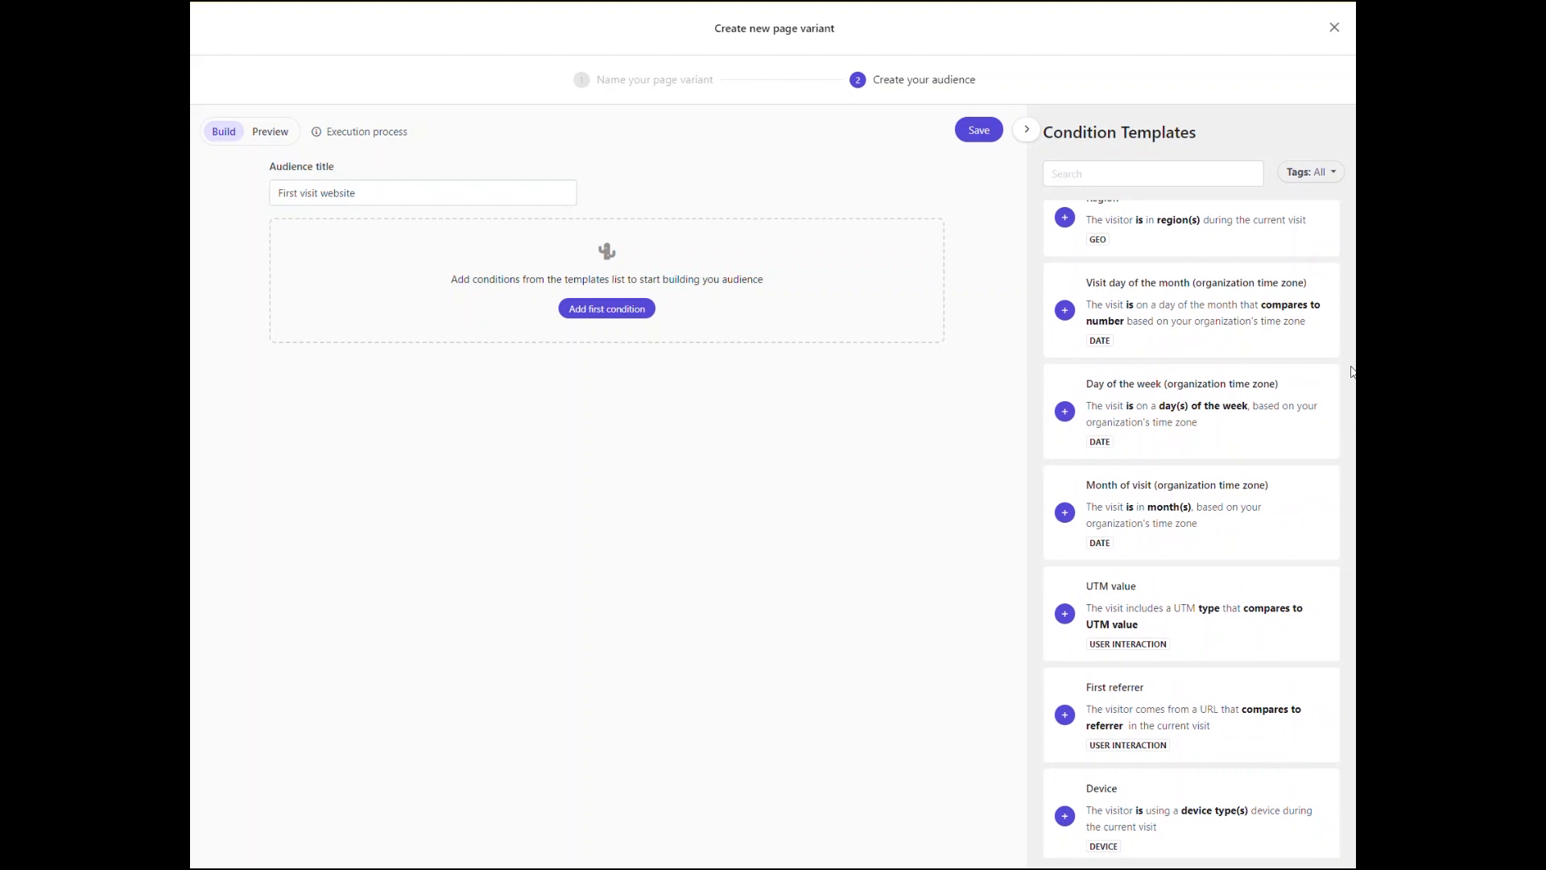
pyautogui.moveTo(1349, 393); pyautogui.dragTo(1354, 646)
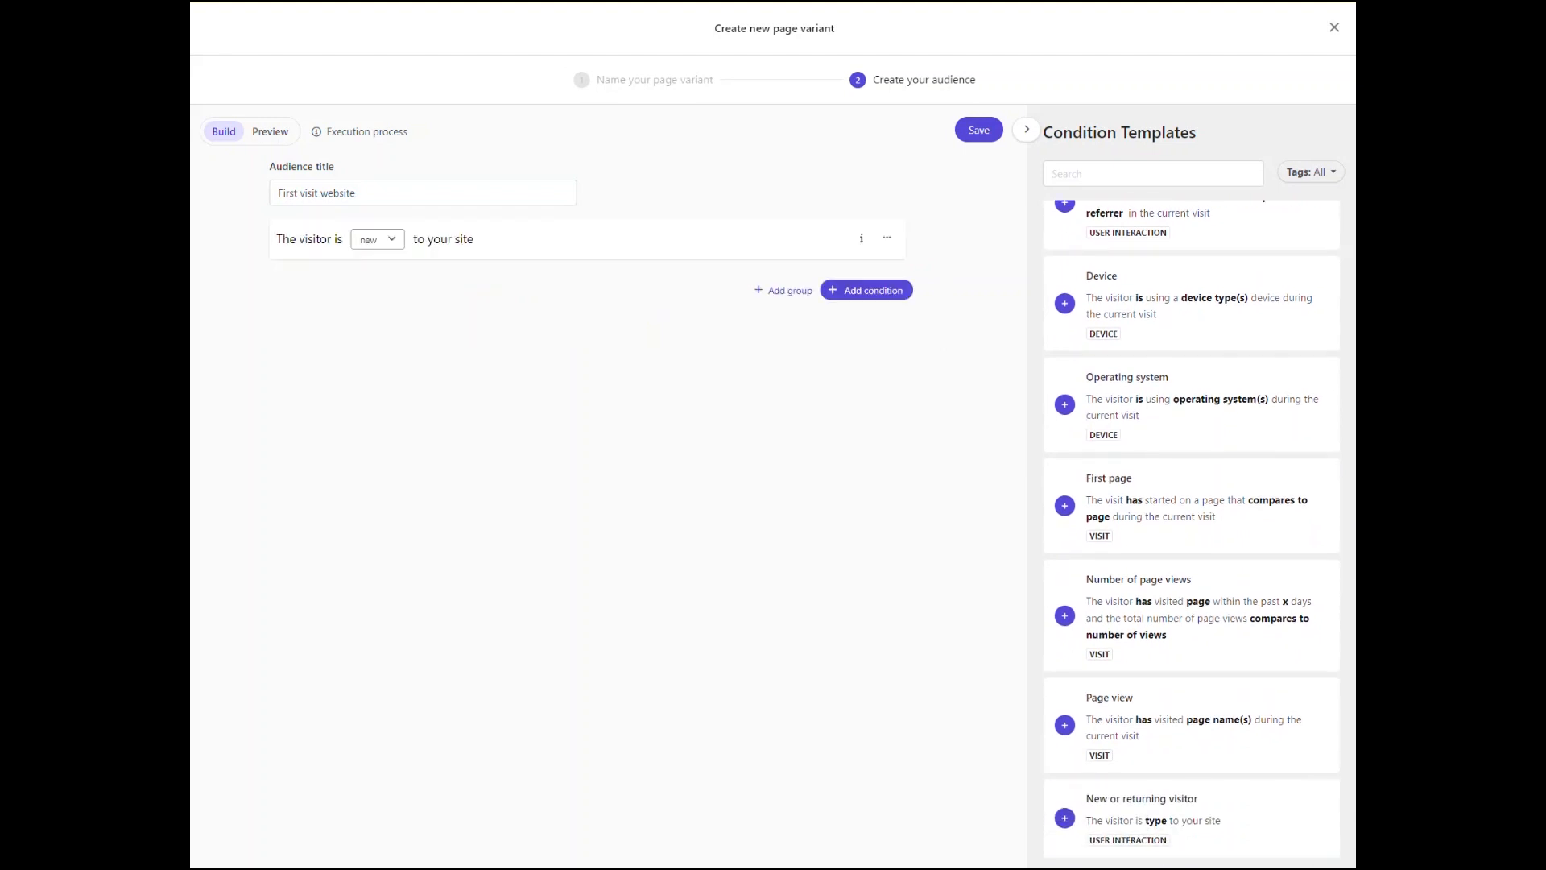
pyautogui.click(379, 239)
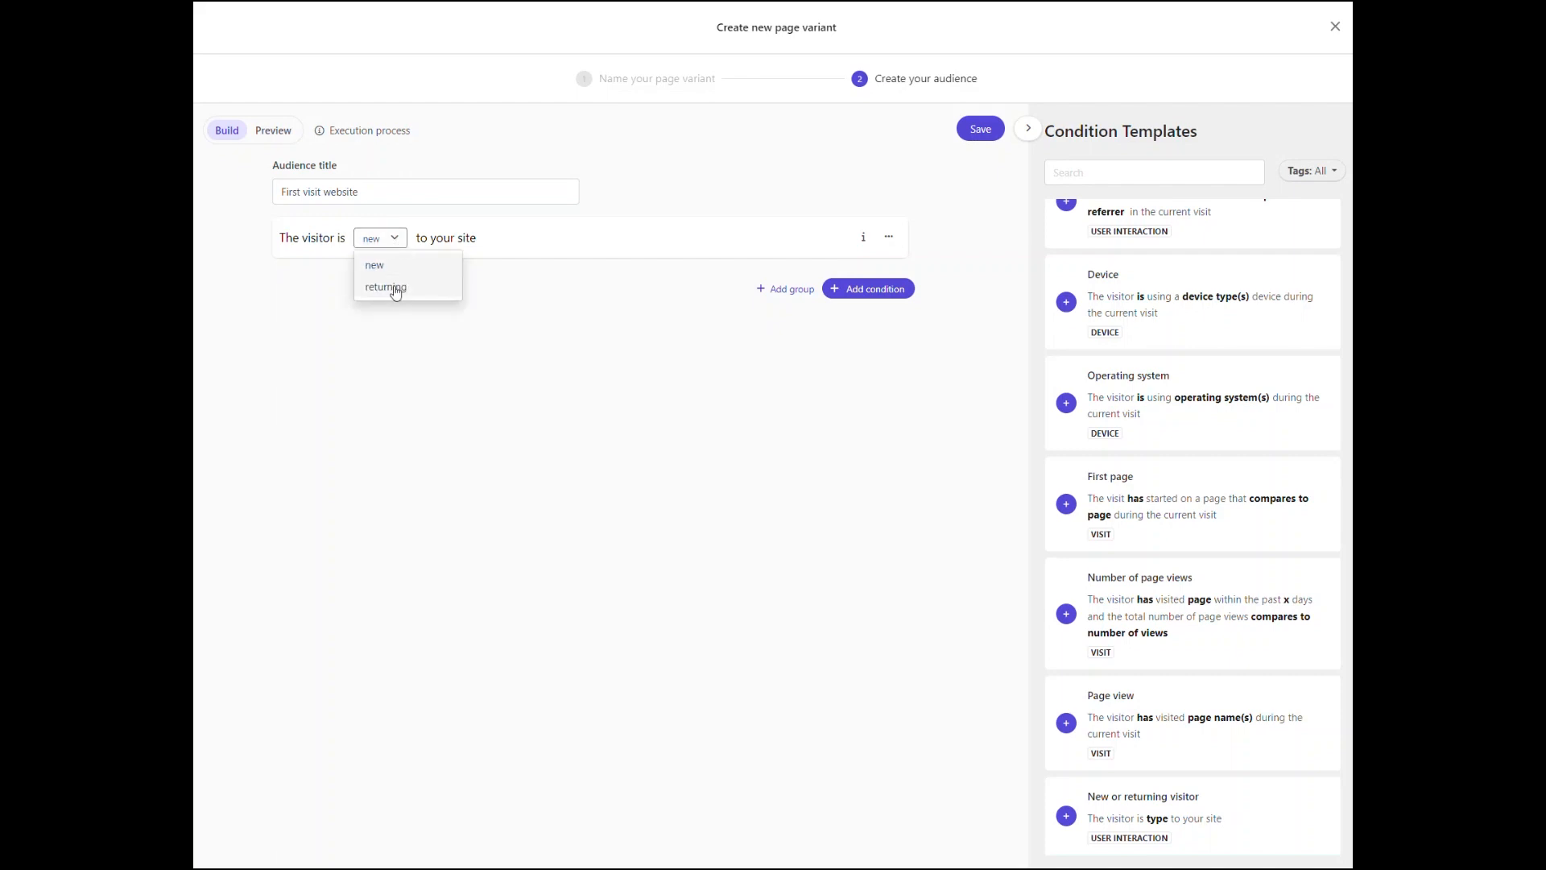
pyautogui.click(379, 271)
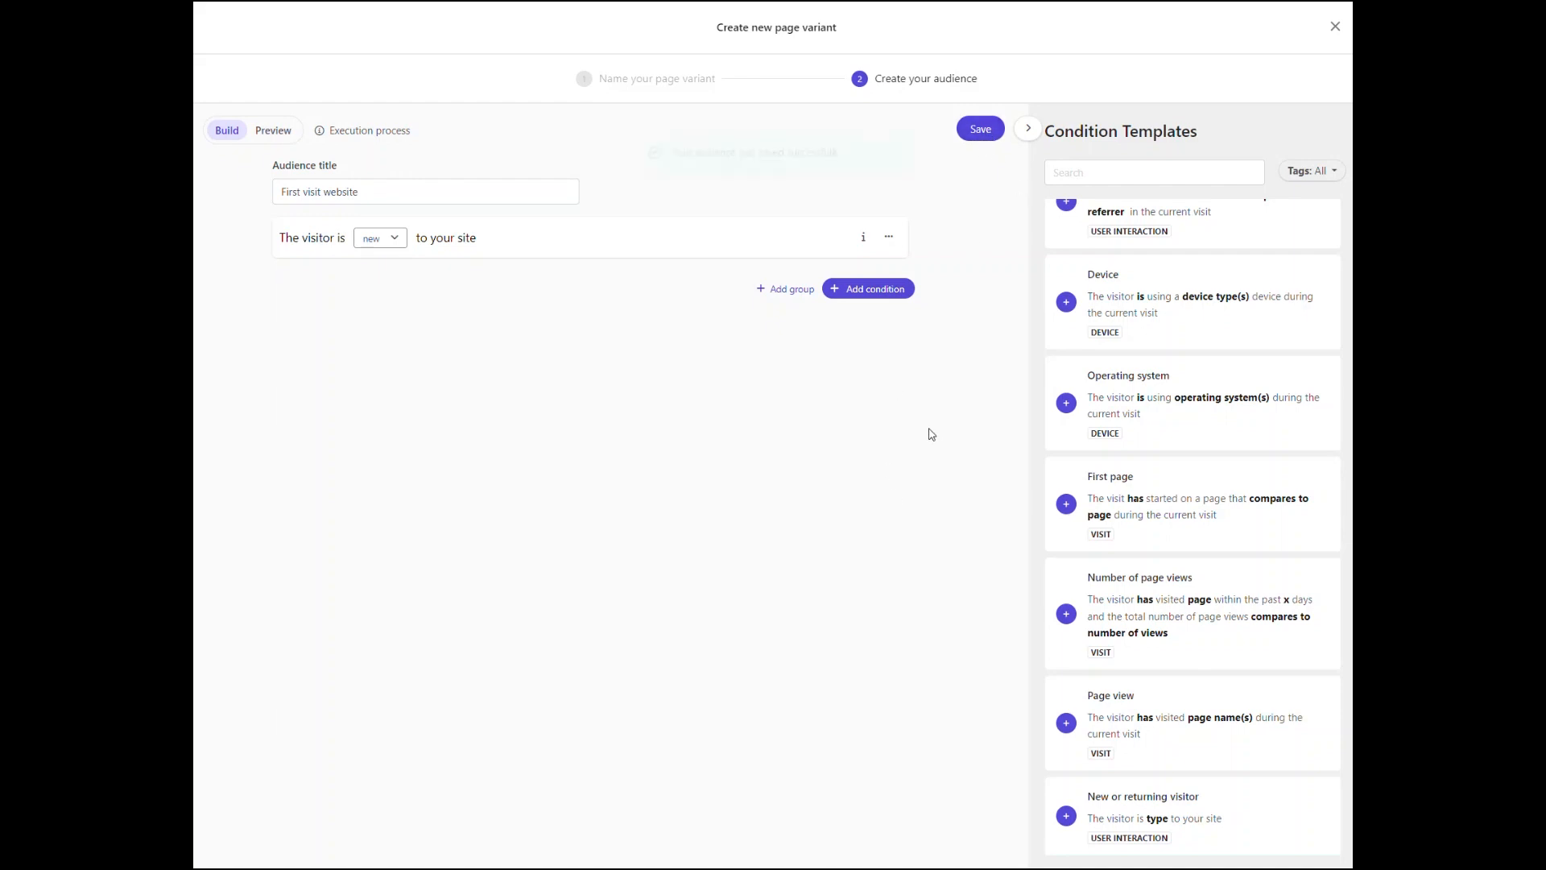
# Step: Add a Country condition to the audience requiring that the visitor is in Netherlands, and save the page variant
pyautogui.click(868, 289)
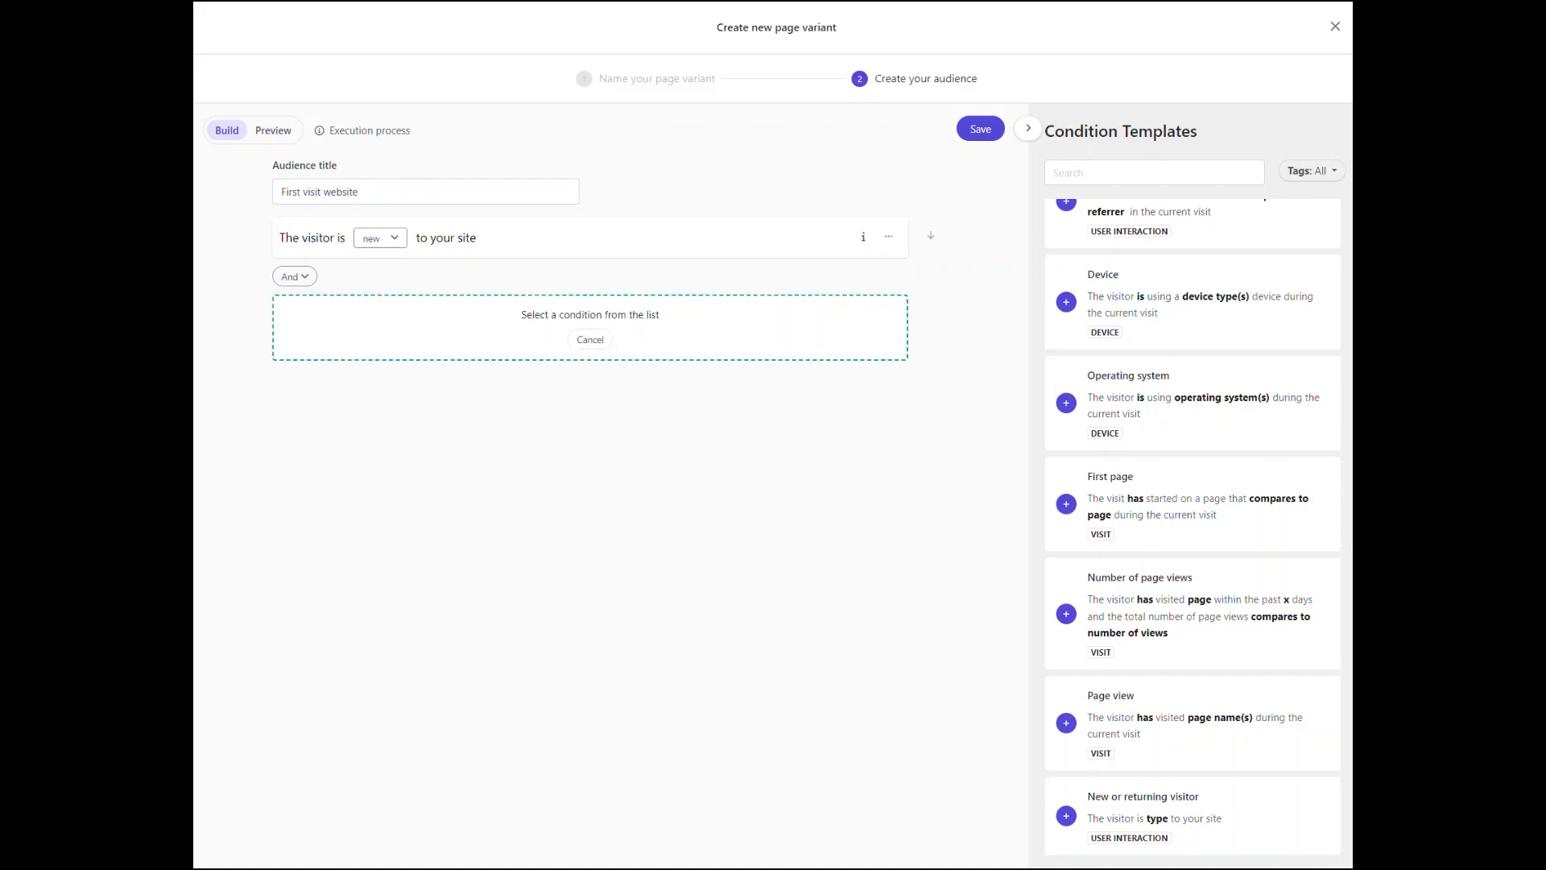
pyautogui.scroll(10, 1229, 249)
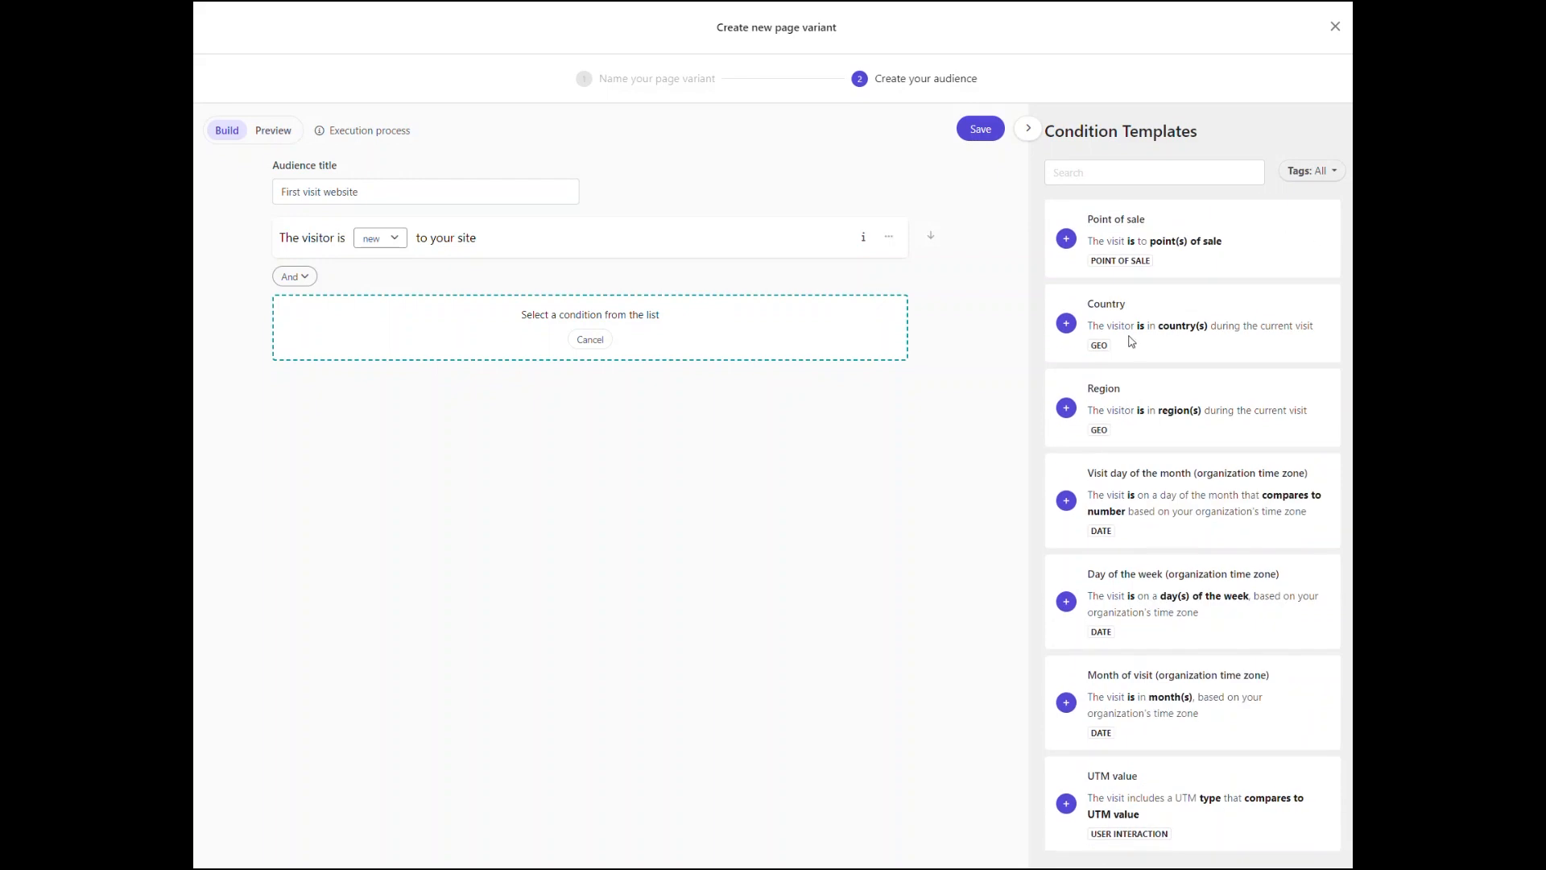
pyautogui.click(1067, 323)
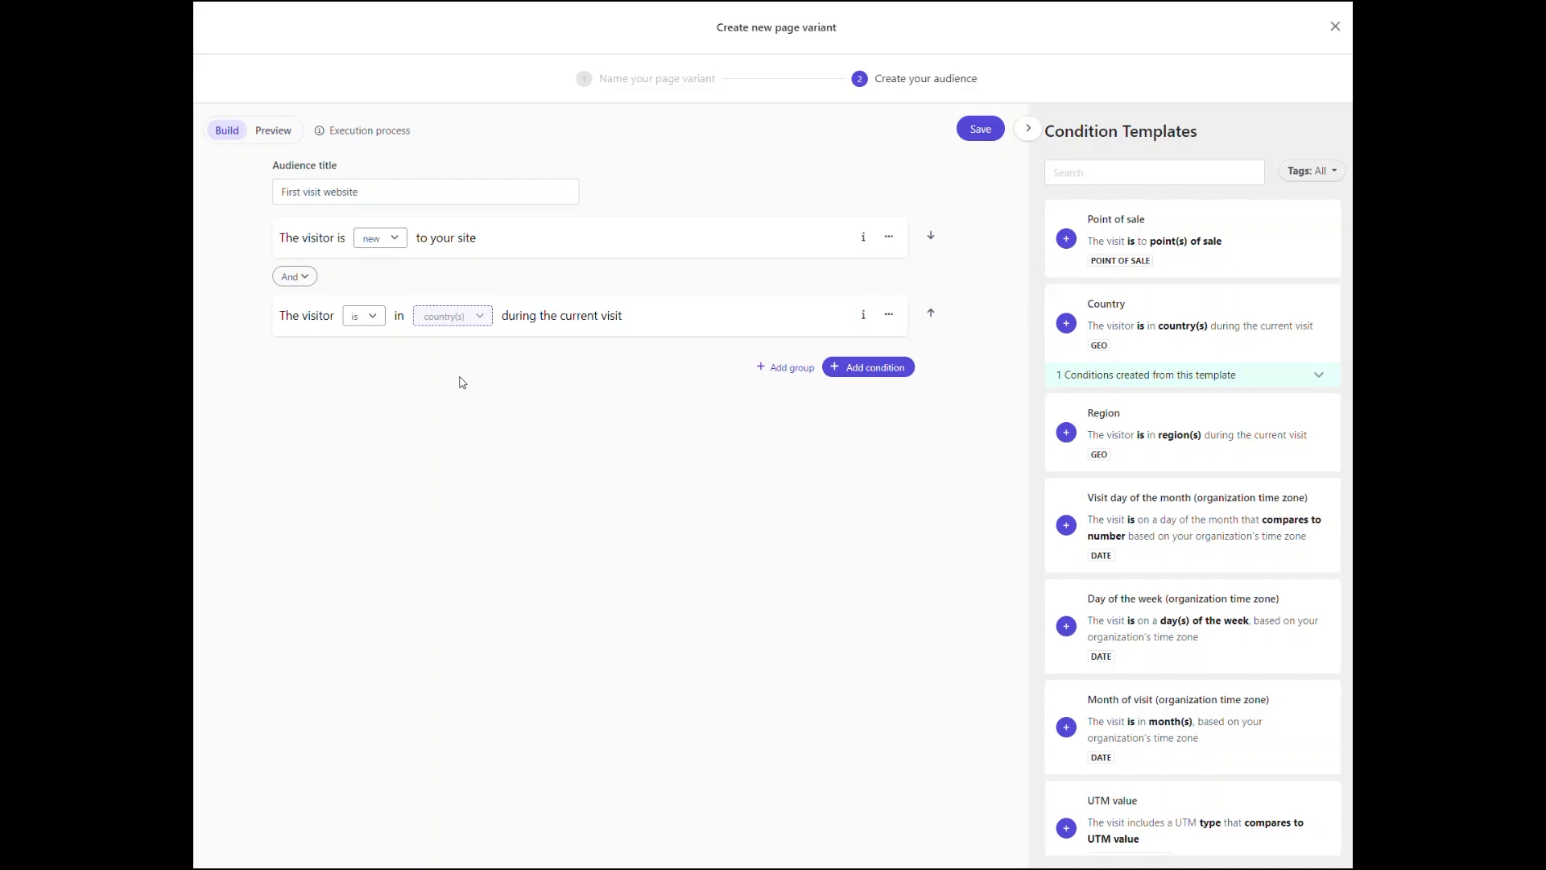
pyautogui.click(376, 322)
pyautogui.click(375, 322)
pyautogui.click(474, 316)
pyautogui.write('nether')
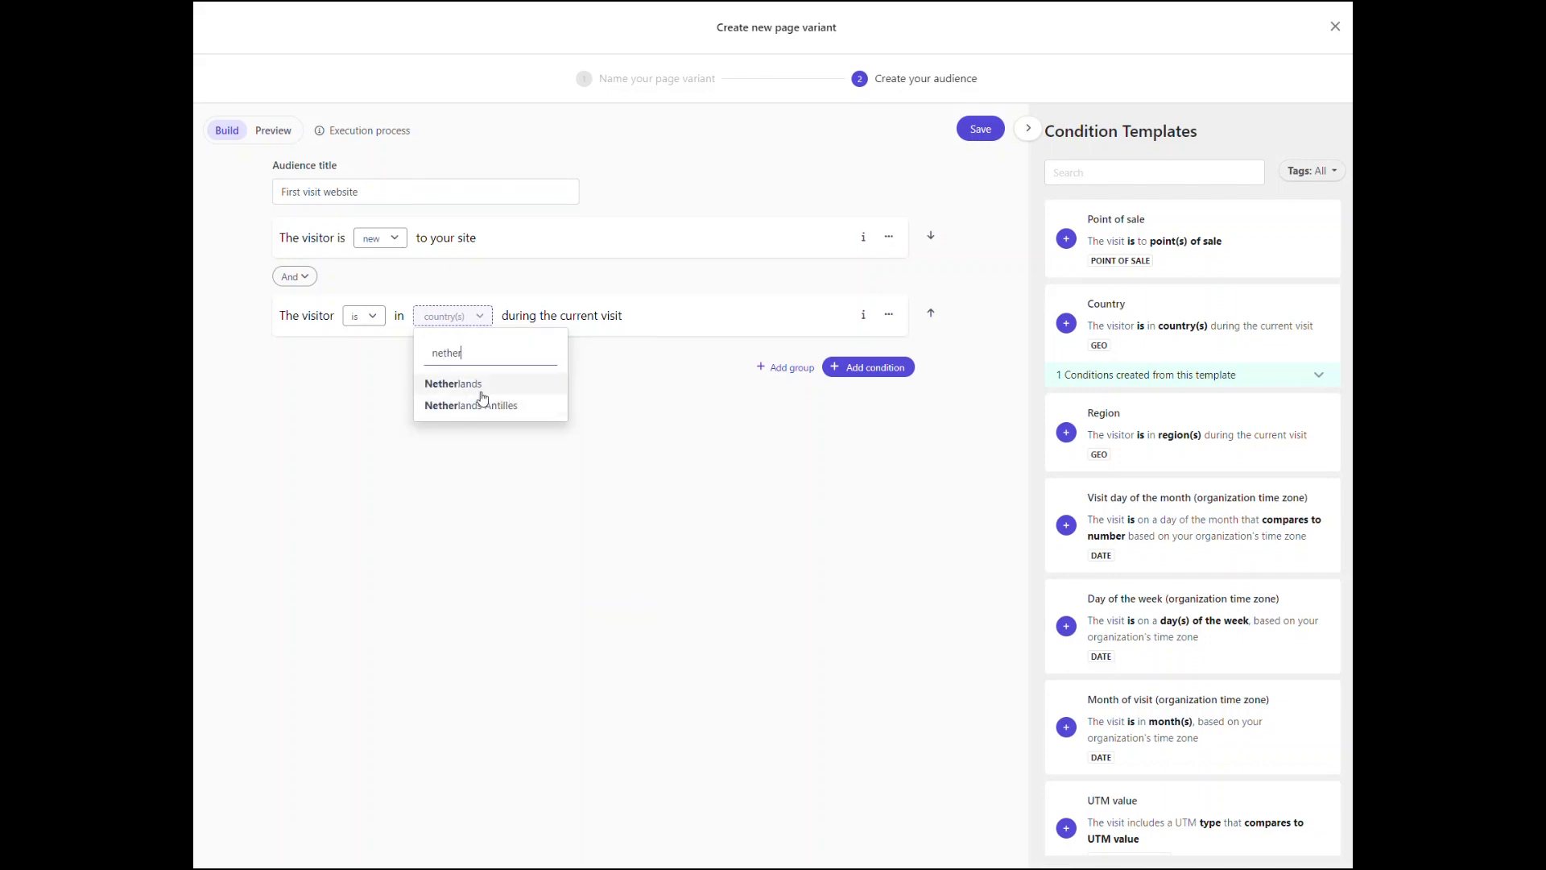
pyautogui.click(471, 386)
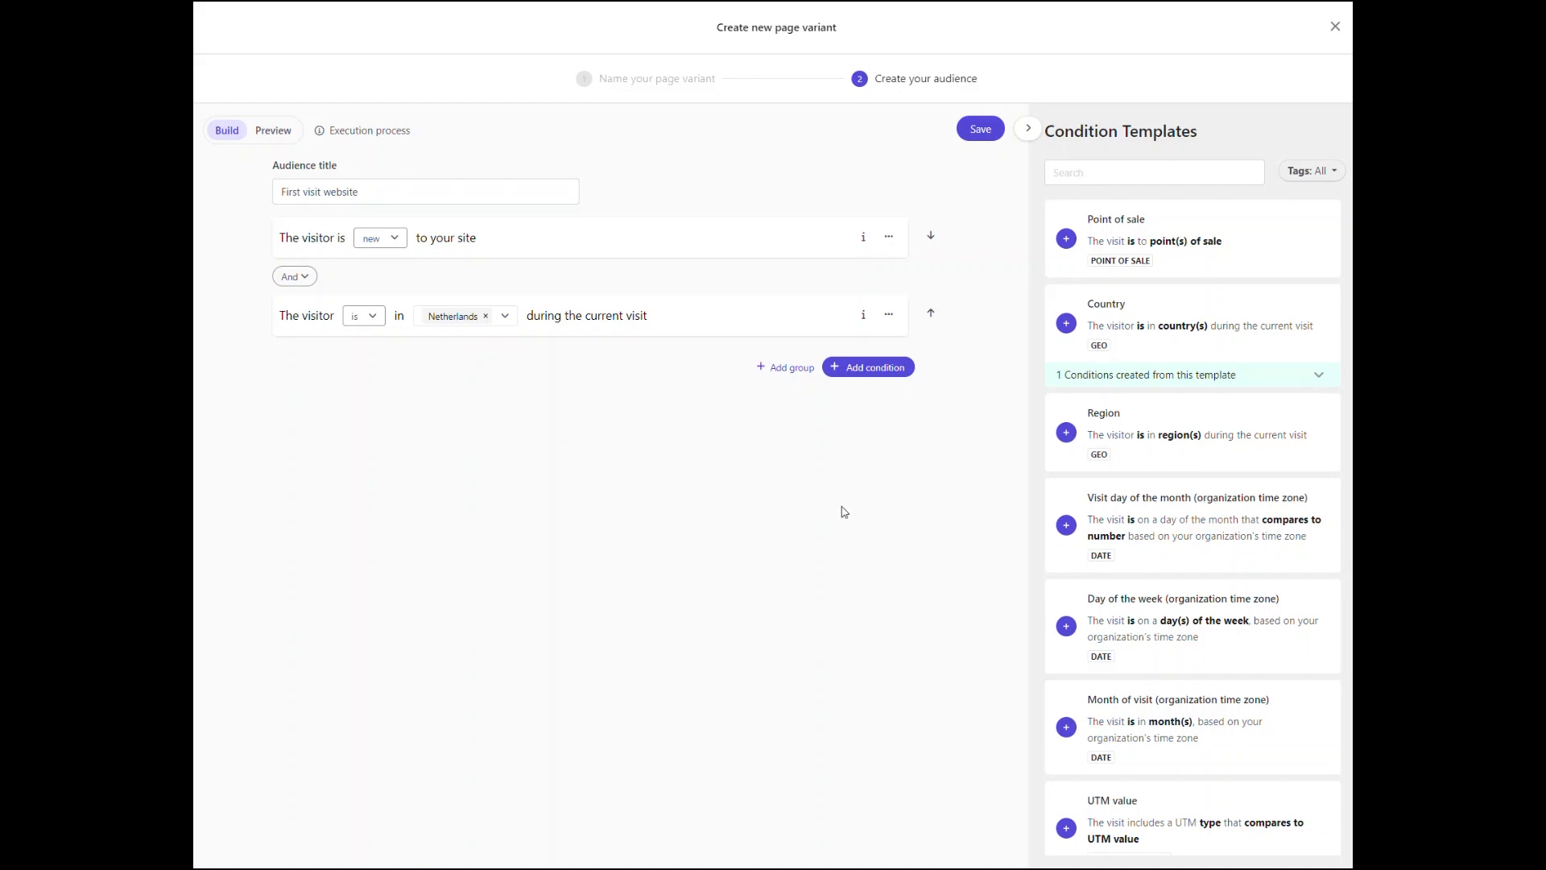
pyautogui.click(979, 138)
pyautogui.click(1336, 27)
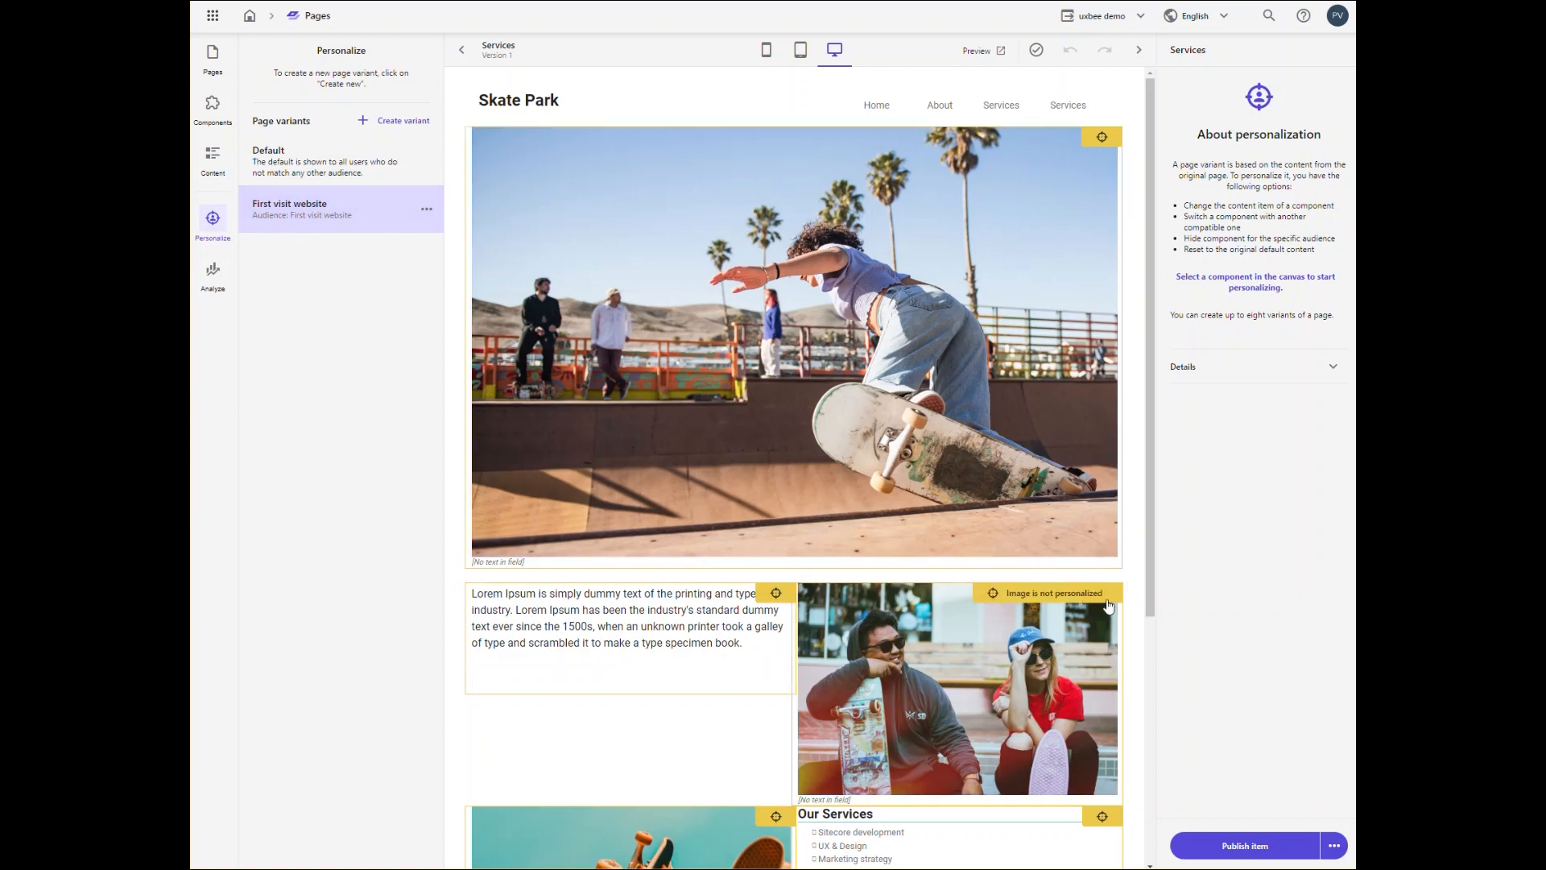
# Step: Select the image beside the Lorem Ipsum text for personalization in the First visit website variant
pyautogui.click(1092, 598)
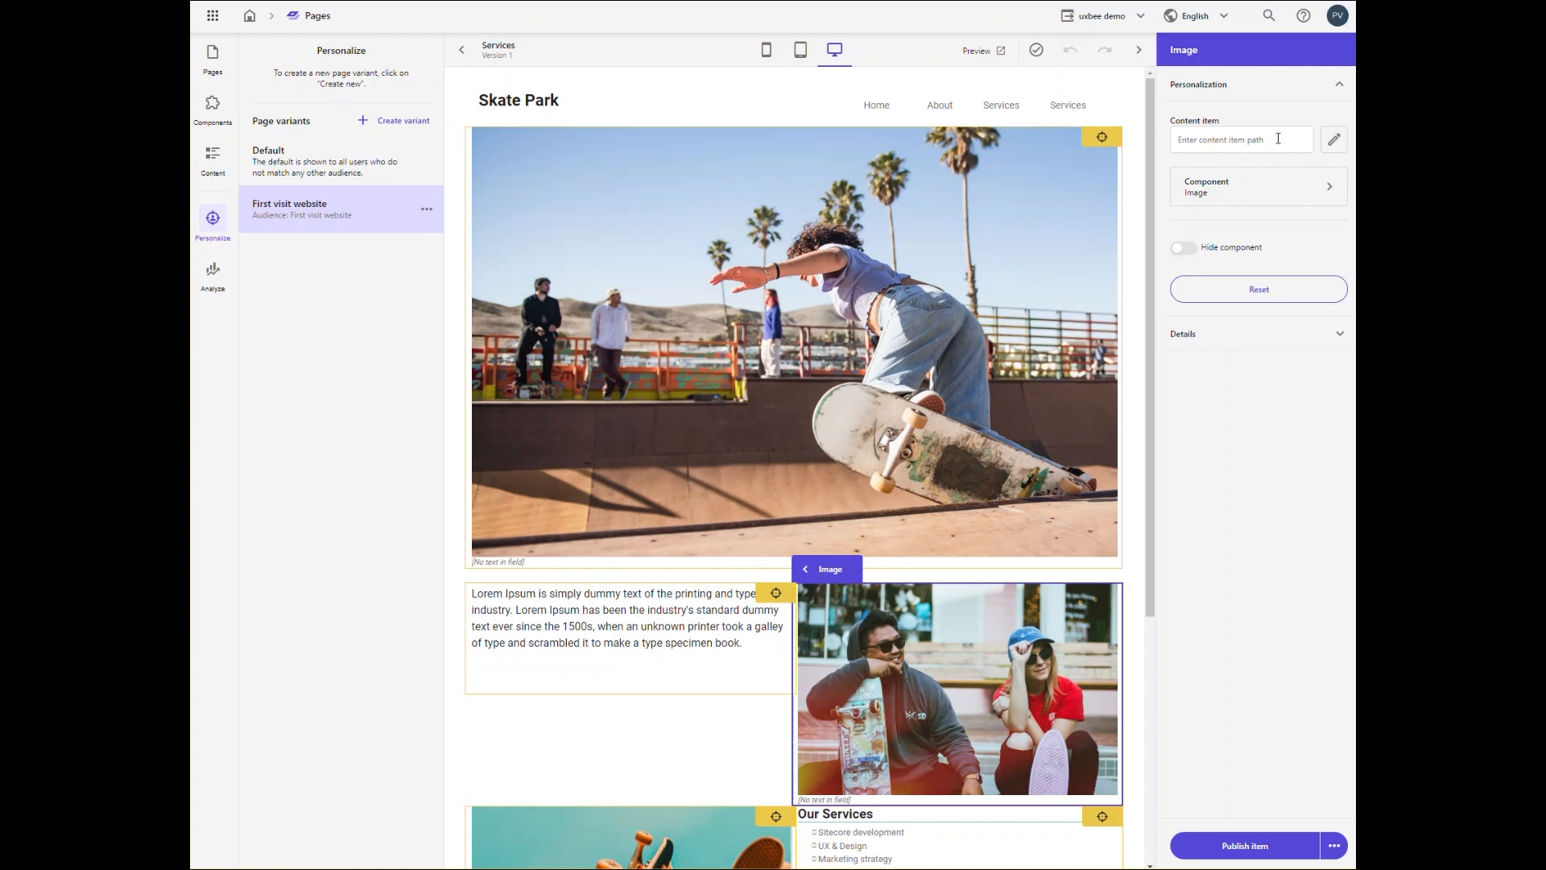
pyautogui.click(1334, 144)
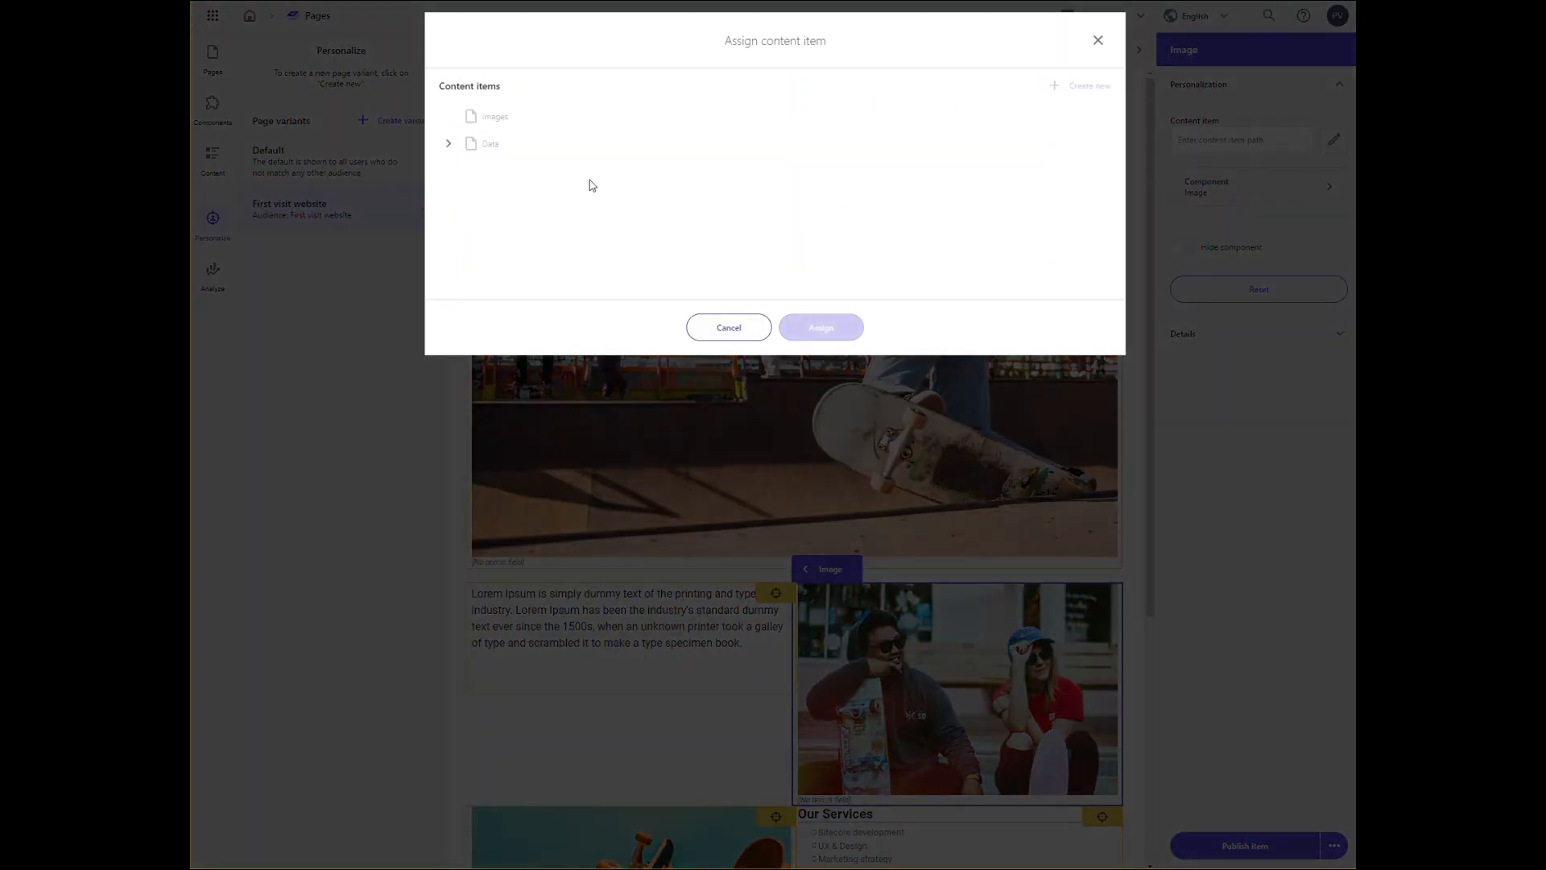
pyautogui.click(435, 147)
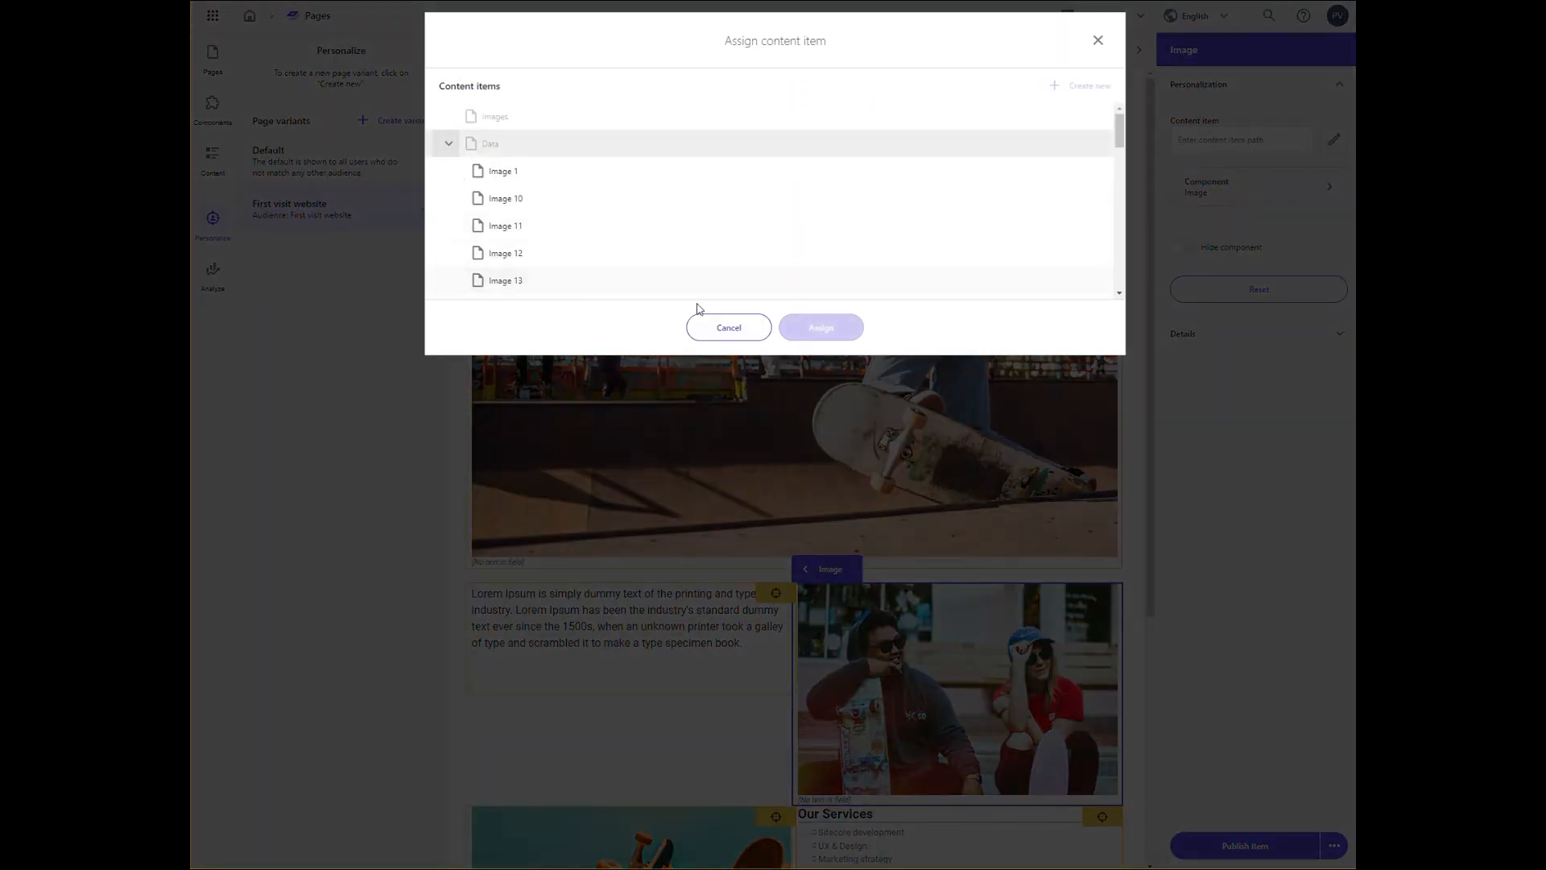
pyautogui.click(718, 329)
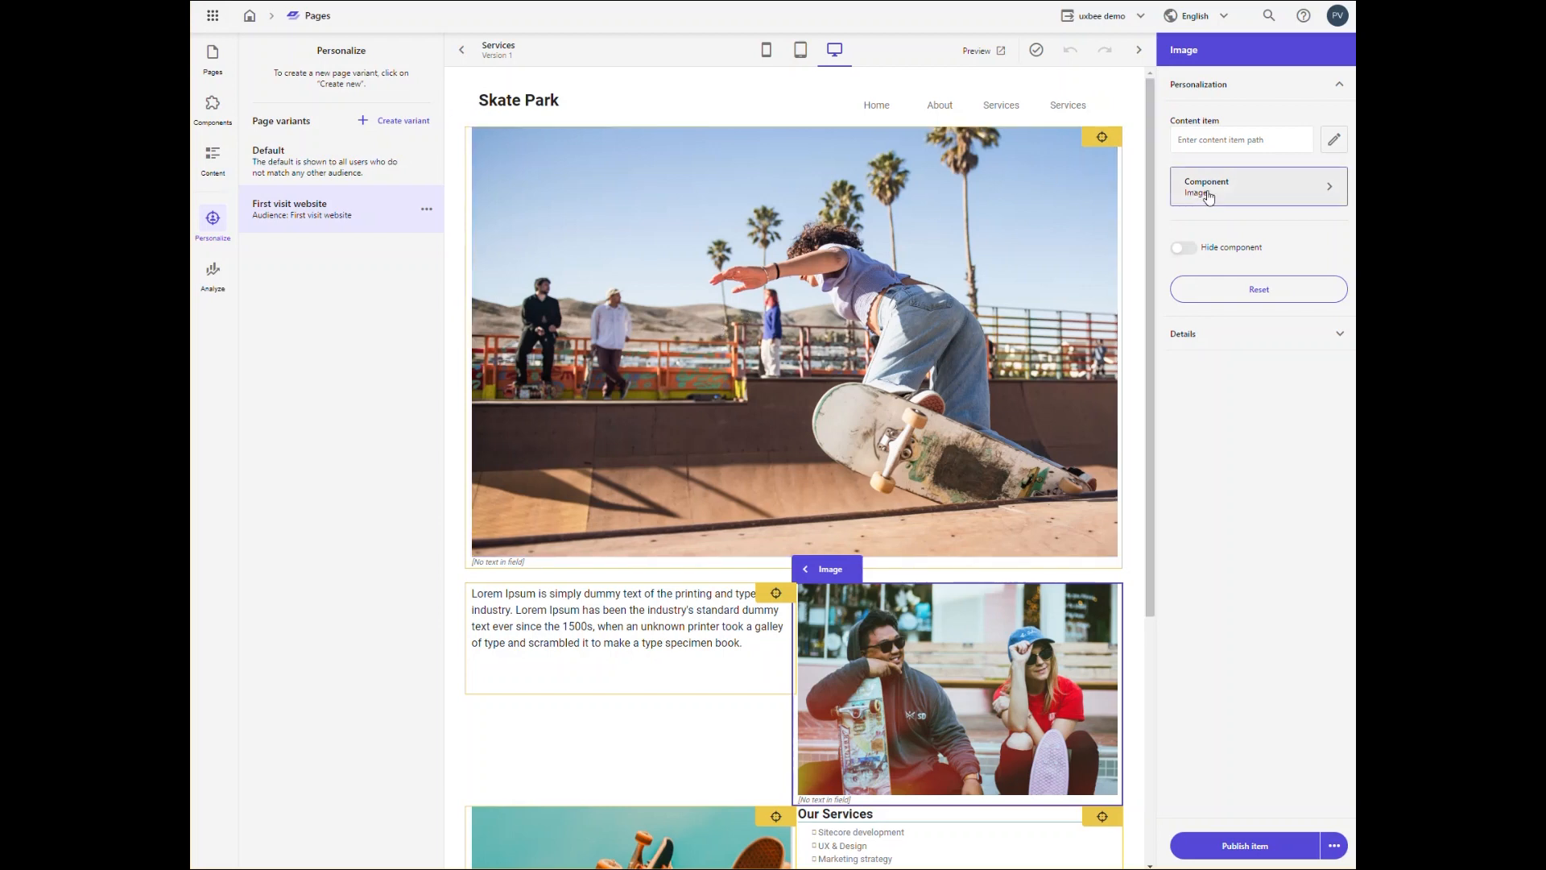
# Step: Hide the selected image component in the First visit website variant and compare the result with the Default variant
pyautogui.click(1184, 248)
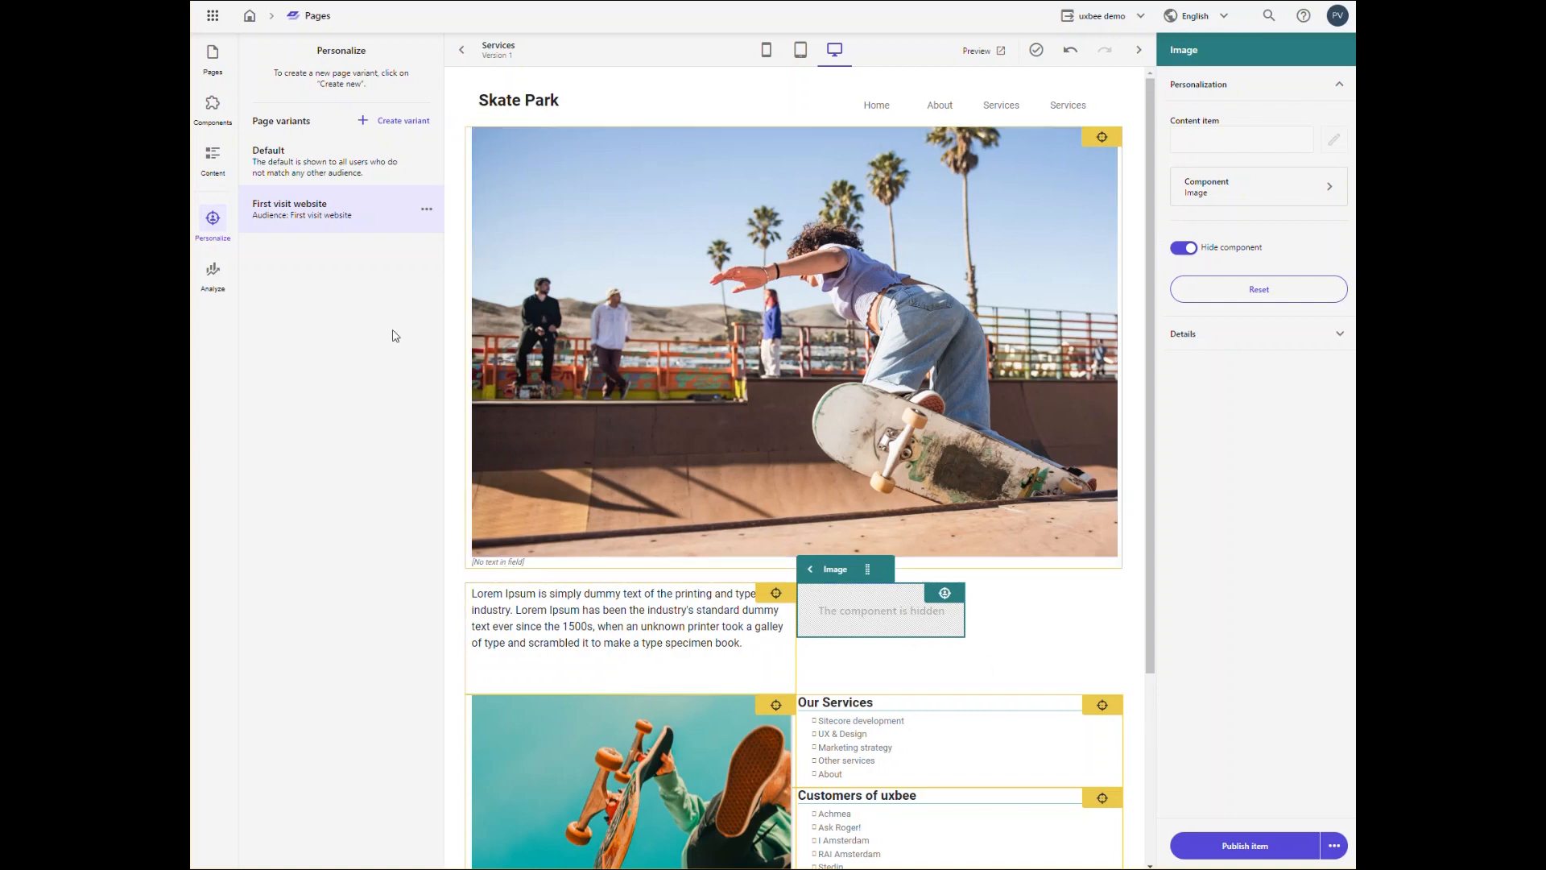
pyautogui.click(306, 167)
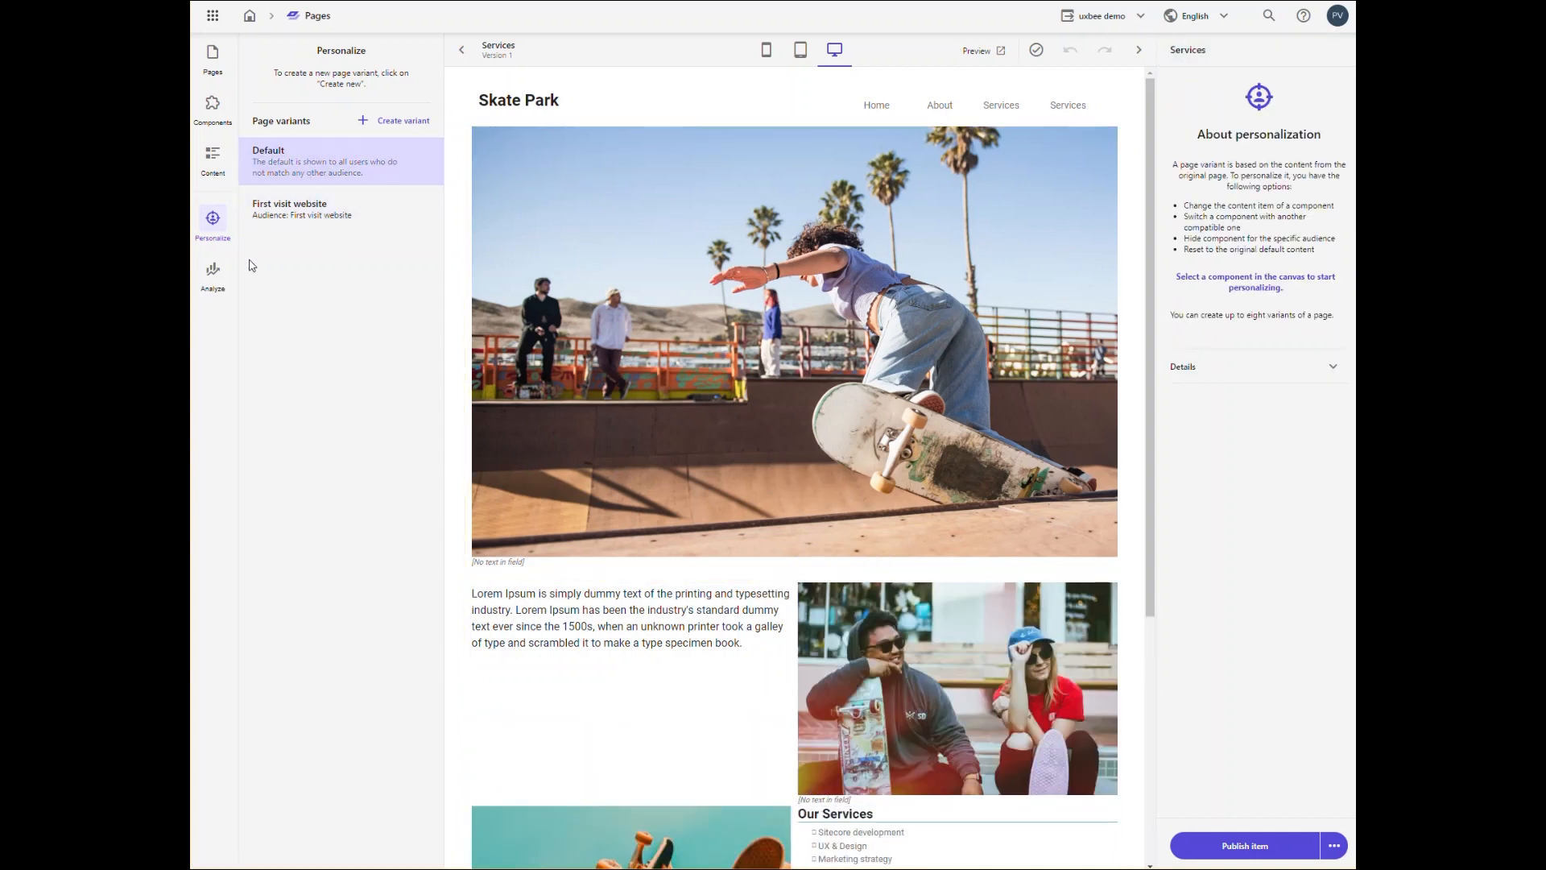
pyautogui.click(306, 226)
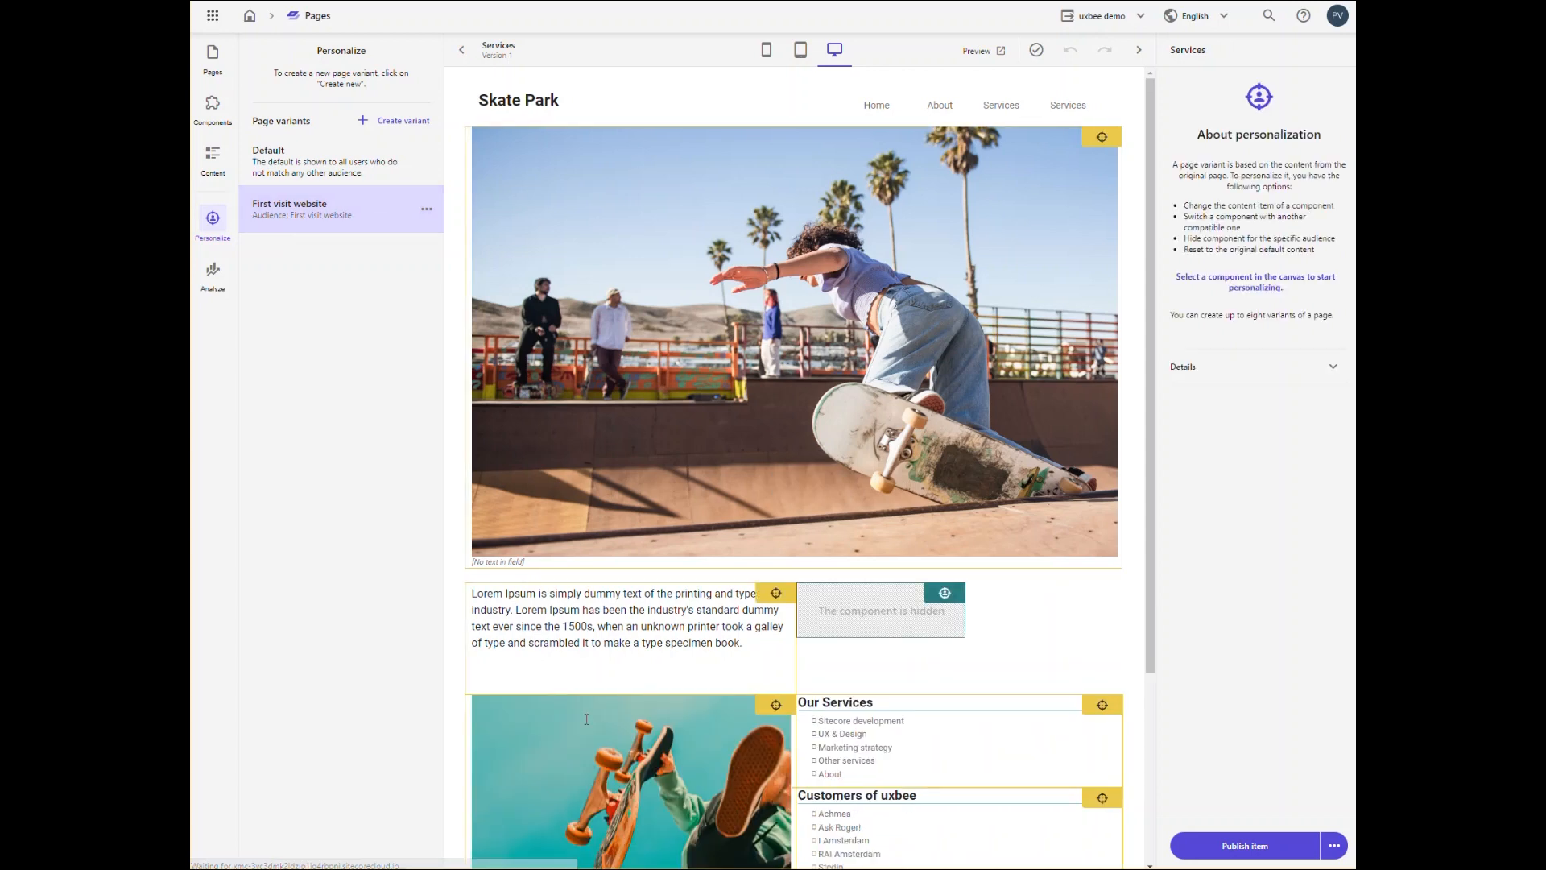